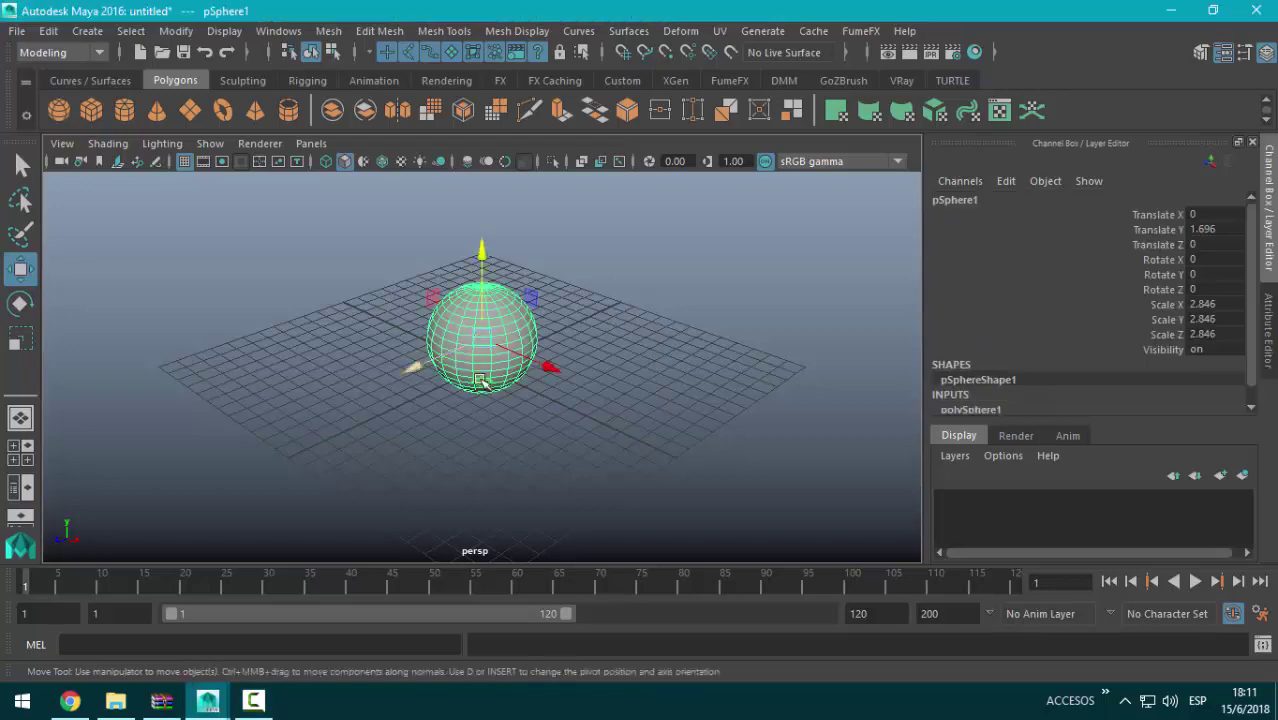
Step: Scale the sphere uniformly up to 6.892
{"action": "key", "text": "r"}
{"action": "mouse_move", "coordinate": [482, 343]}
{"action": "left_mouse_down"}
{"action": "mouse_move", "coordinate": [613, 351]}
{"action": "mouse_move", "coordinate": [543, 341]}
{"action": "left_mouse_up"}
{"action": "key", "text": "q"}
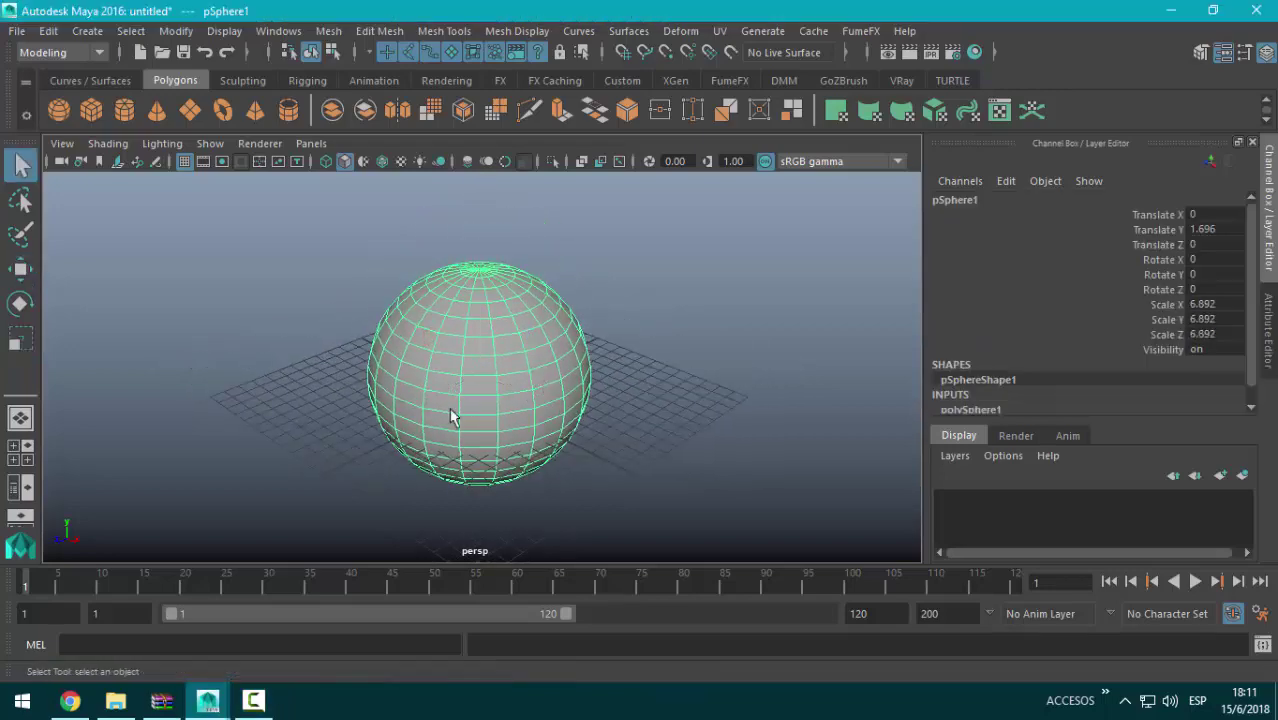
{"action": "mouse_move", "coordinate": [451, 408]}
{"action": "left_mouse_down", "text": "alt"}
{"action": "mouse_move", "coordinate": [531, 391]}
{"action": "mouse_move", "coordinate": [600, 330]}
{"action": "left_mouse_up", "text": "alt"}
Step: Open the UV Editor for the sphere and frame the 0–1 UV square
{"action": "left_click", "coordinate": [722, 32]}
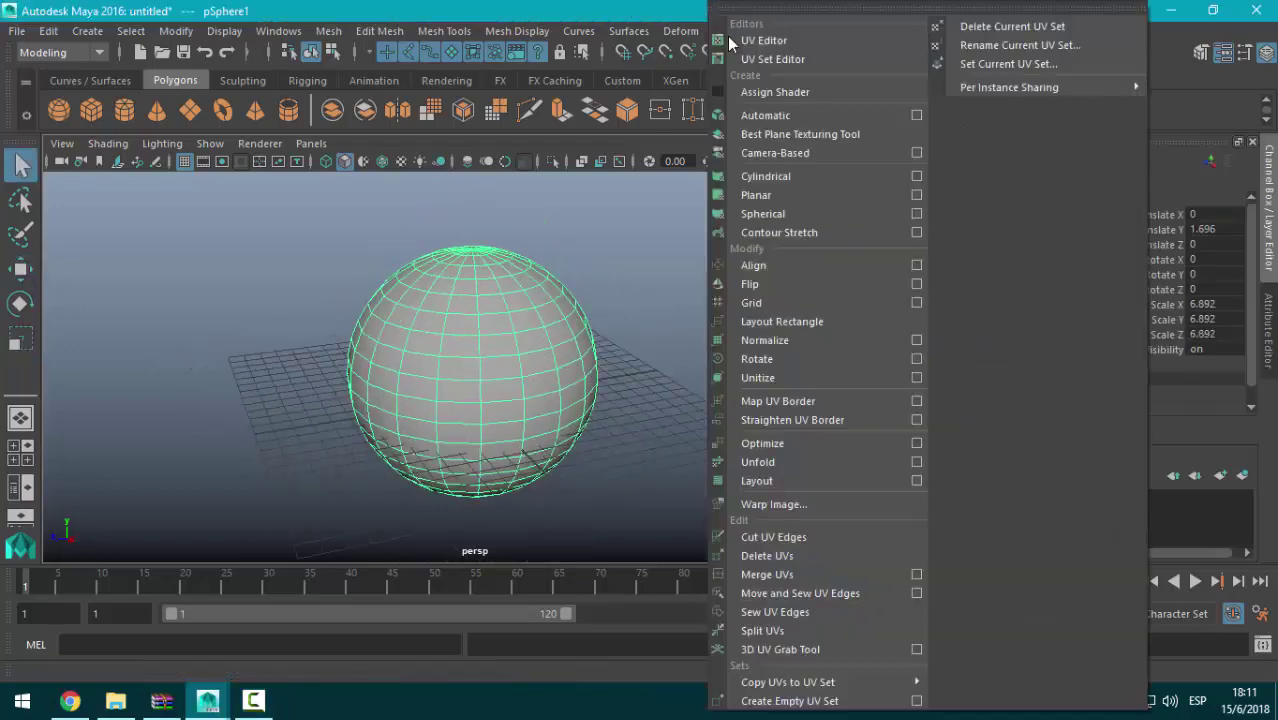
{"action": "left_click", "coordinate": [760, 46]}
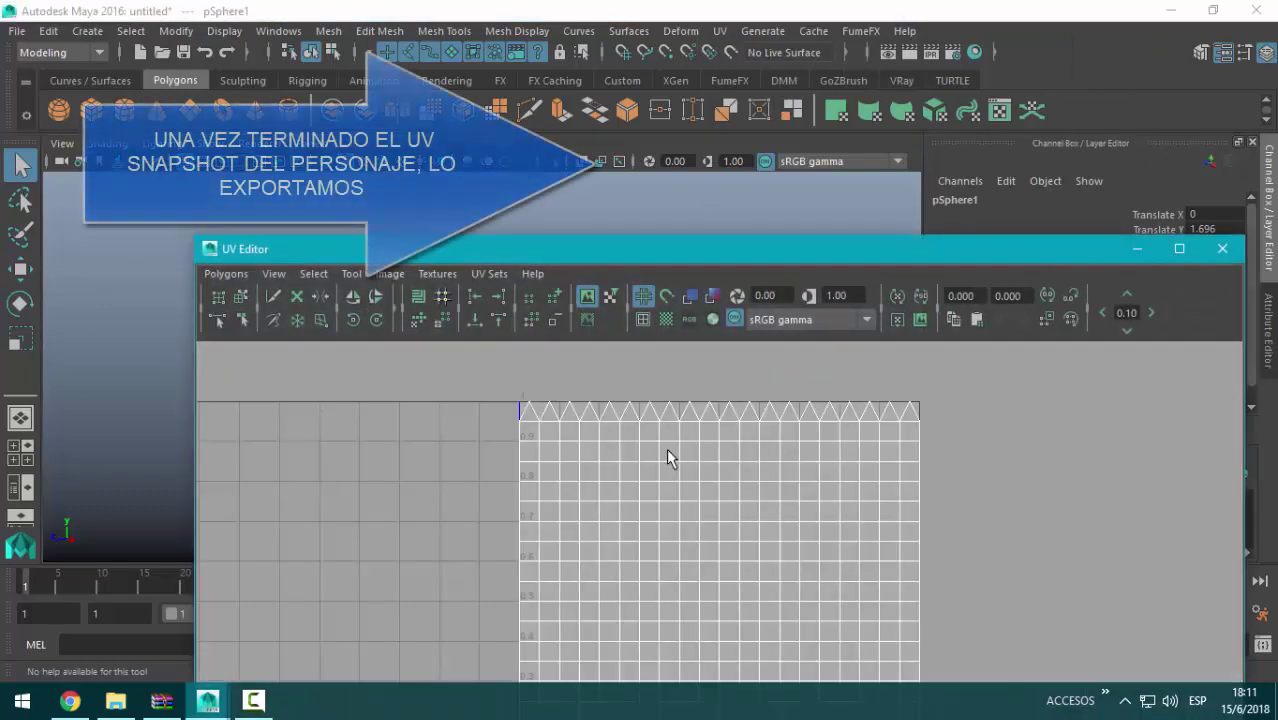
{"action": "mouse_move", "coordinate": [670, 458]}
{"action": "middle_mouse_down", "text": "alt"}
{"action": "mouse_move", "coordinate": [690, 490]}
{"action": "mouse_move", "coordinate": [690, 362]}
{"action": "middle_mouse_up", "text": "alt"}
{"action": "scroll", "coordinate": [645, 370], "scroll_direction": "down", "scroll_amount": 2}
{"action": "scroll", "coordinate": [645, 370], "scroll_direction": "down", "scroll_amount": 1}
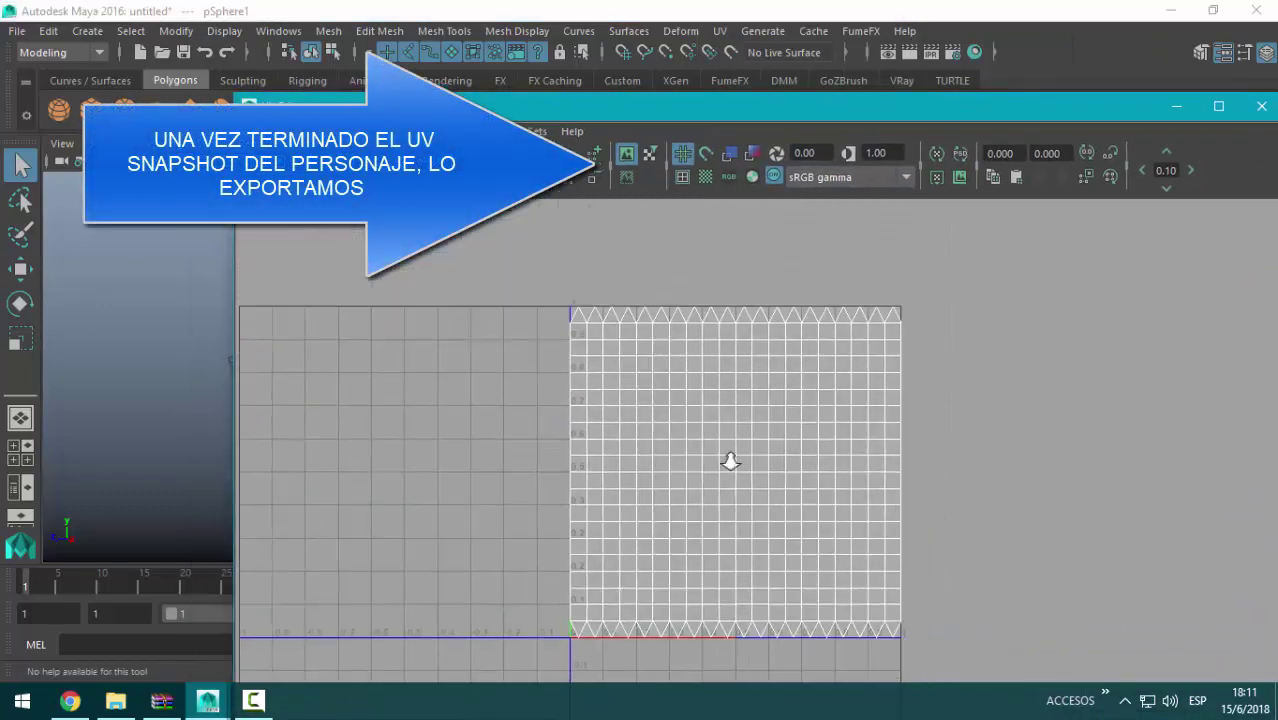
{"action": "scroll", "coordinate": [730, 456], "scroll_direction": "down", "scroll_amount": 1}
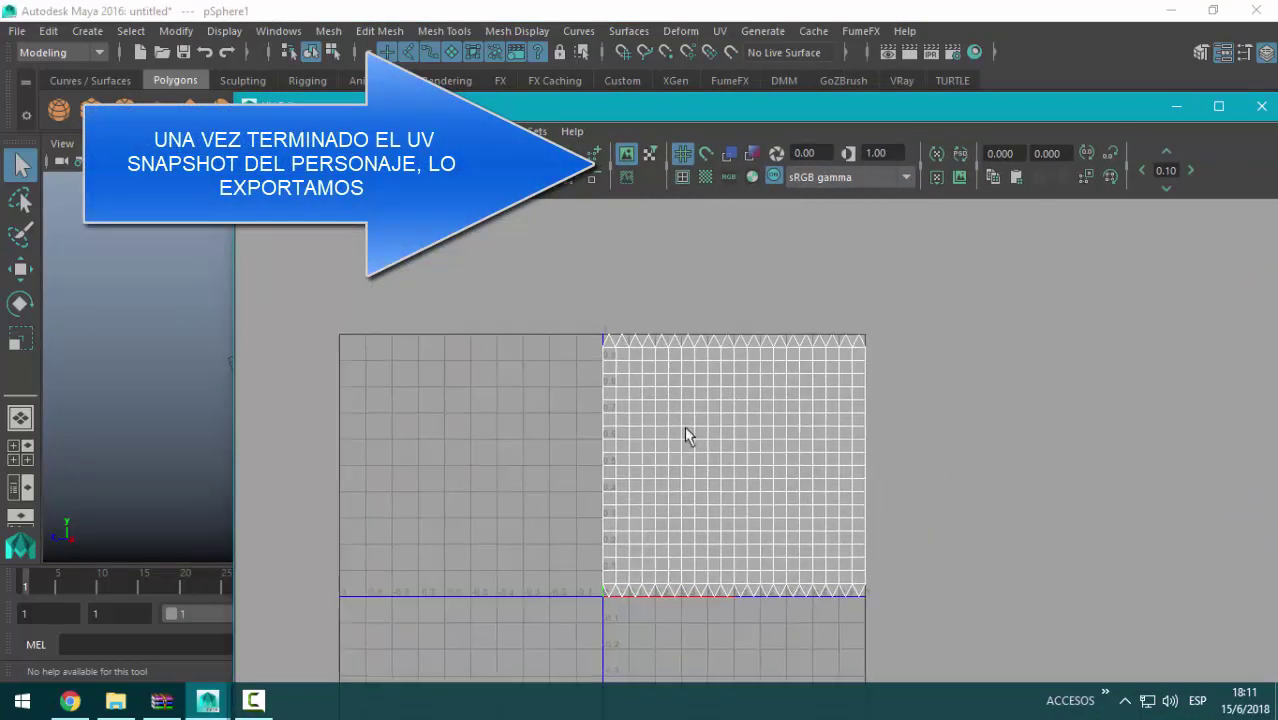
{"action": "left_click_drag", "start_coordinate": [270, 105], "coordinate": [278, 60]}
Step: Start a UV Snapshot saved to the Desktop as UV_PERSONAJE
{"action": "left_click", "coordinate": [278, 86]}
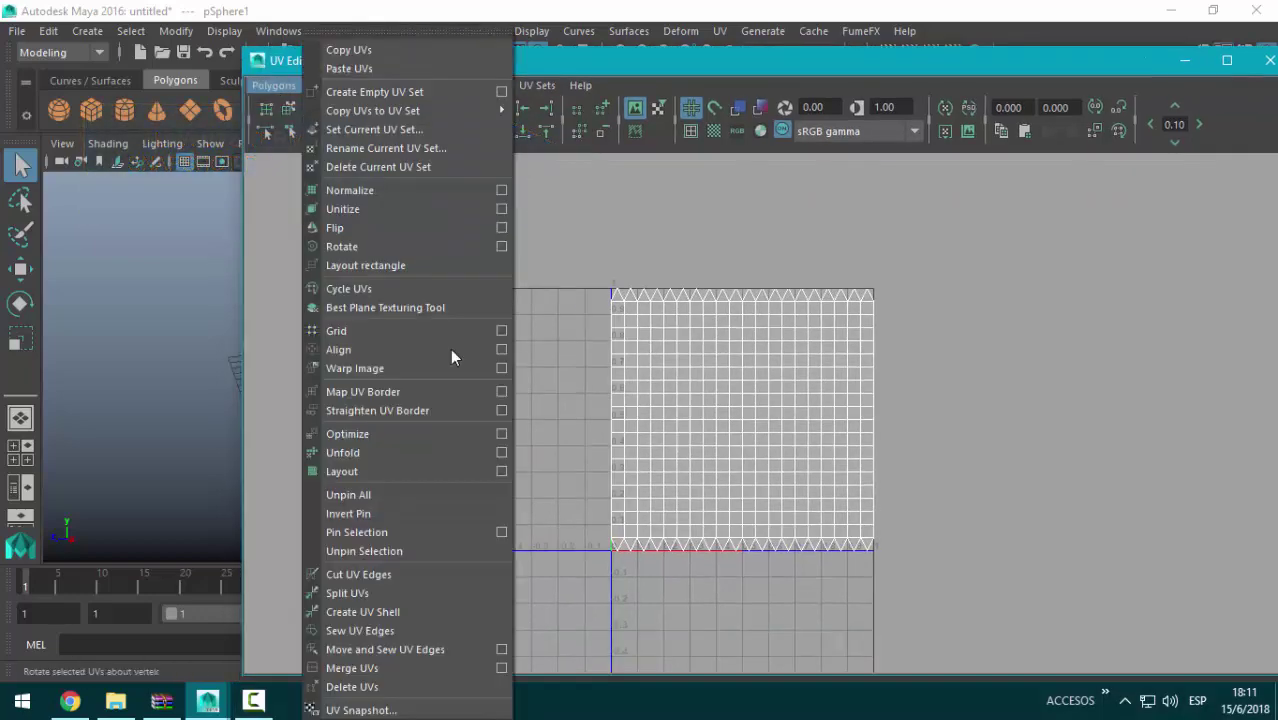
{"action": "left_click", "coordinate": [399, 706]}
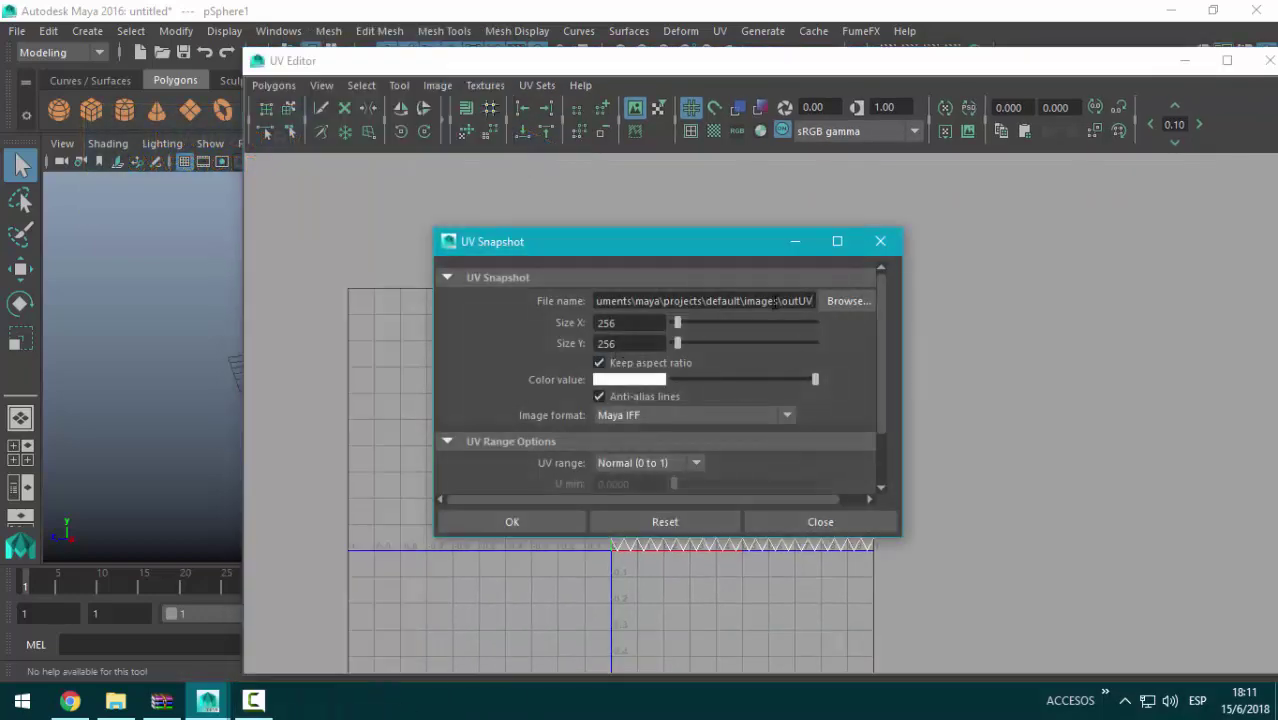
{"action": "left_click", "coordinate": [845, 301]}
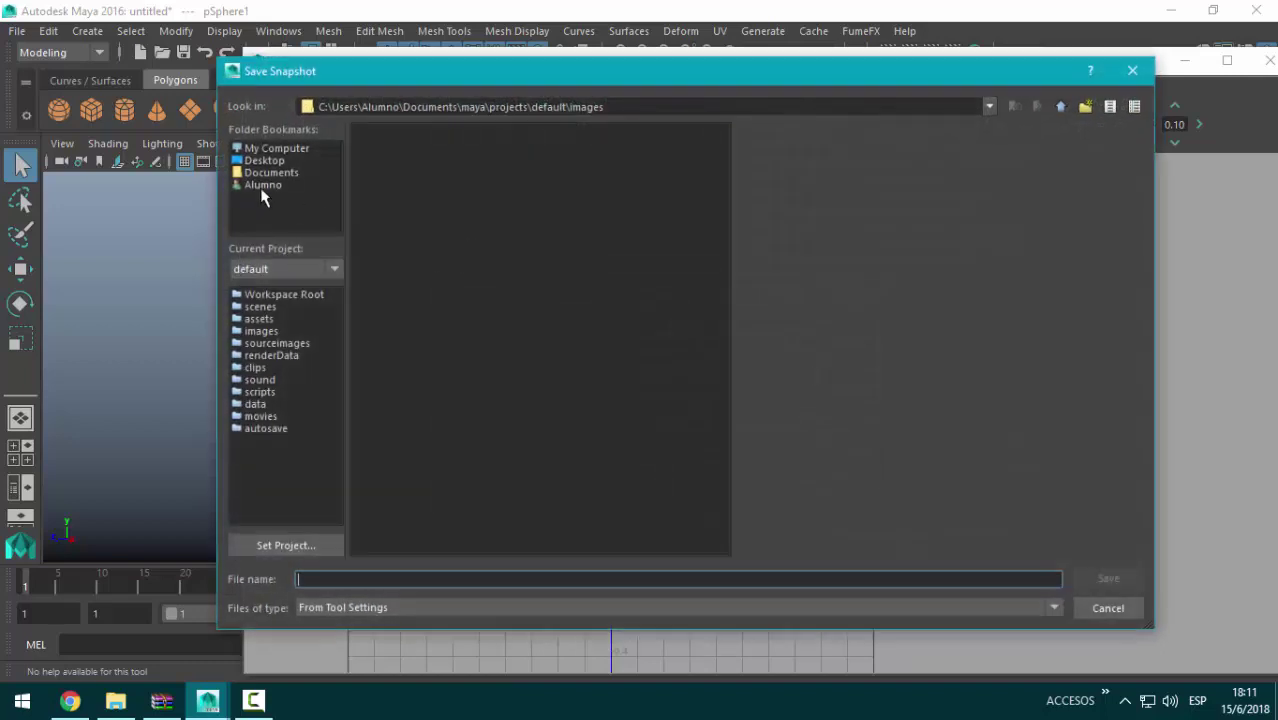
{"action": "left_click", "coordinate": [258, 162]}
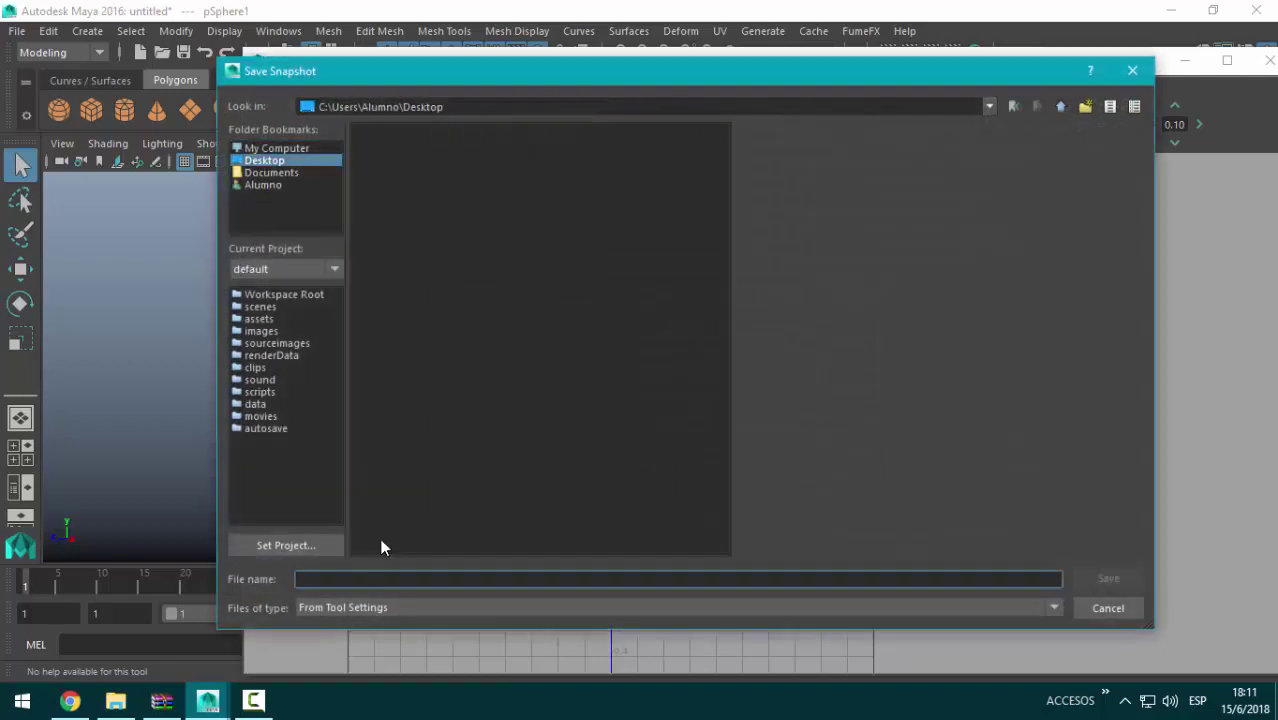
{"action": "type", "text": "UV_PERSONAJE"}
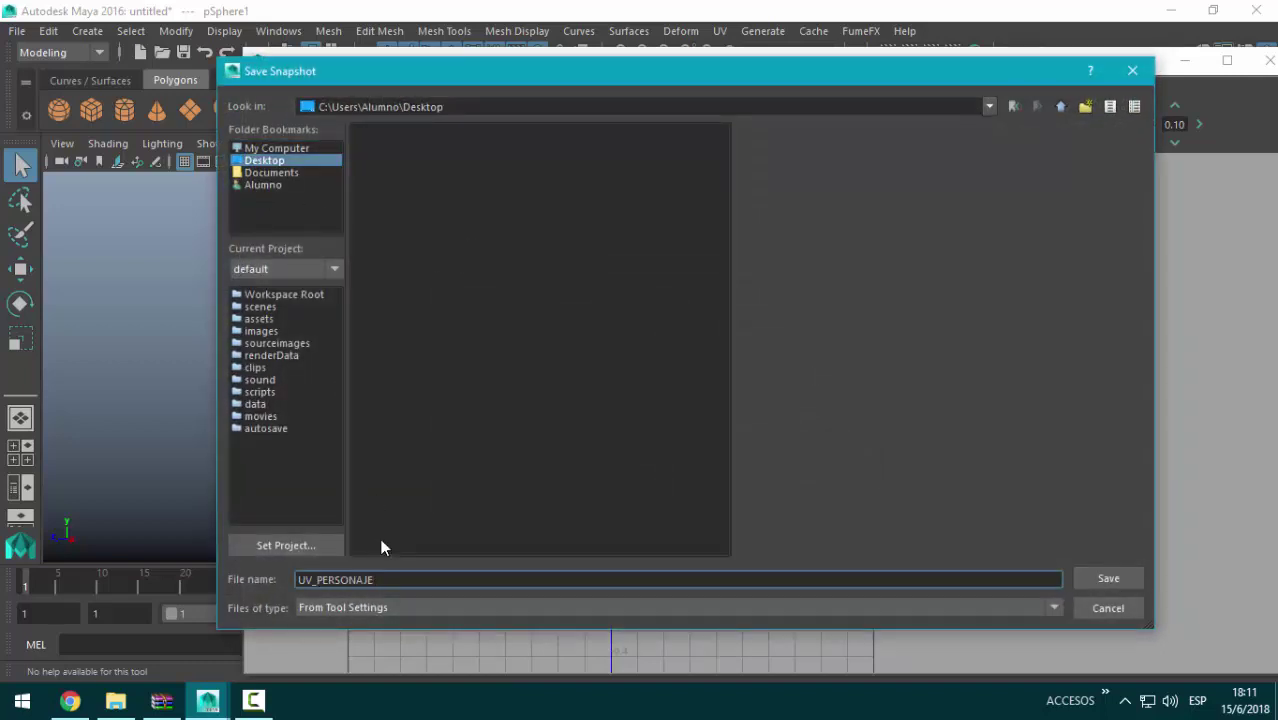
{"action": "left_click", "coordinate": [1082, 586]}
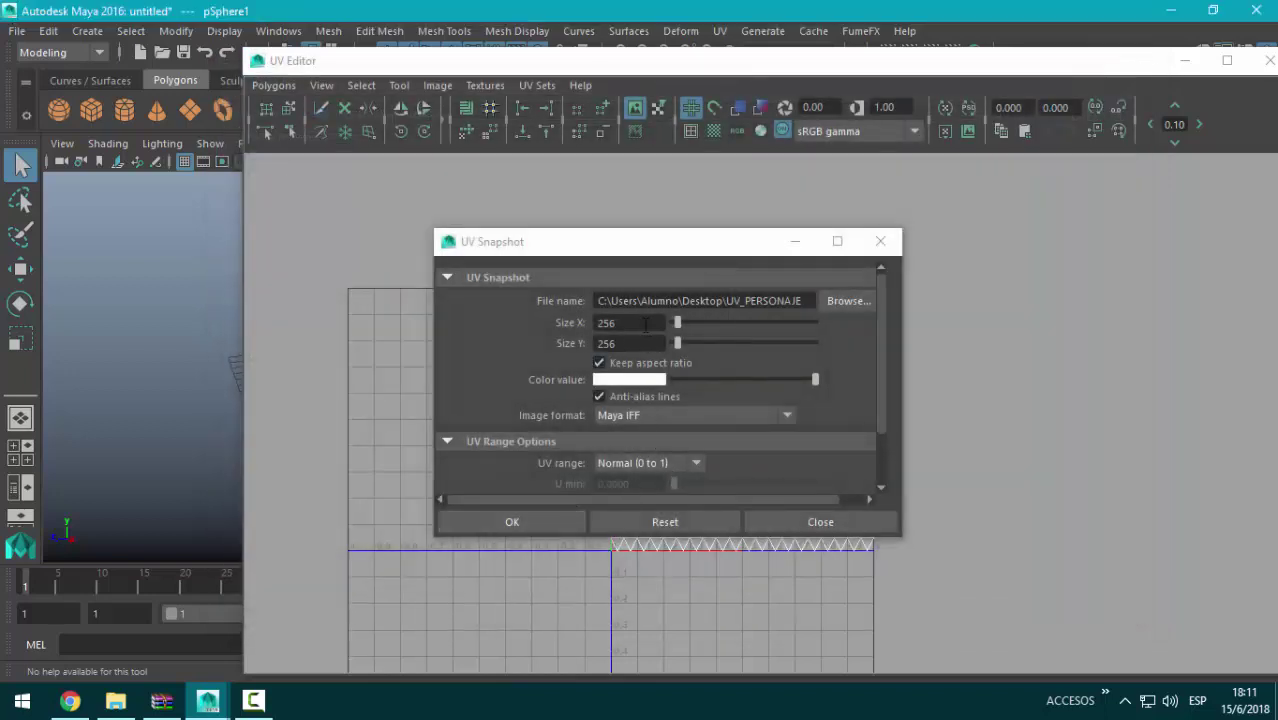
Step: Set the snapshot size to 4096 and format to PNG, then export it
{"action": "double_click", "coordinate": [645, 323]}
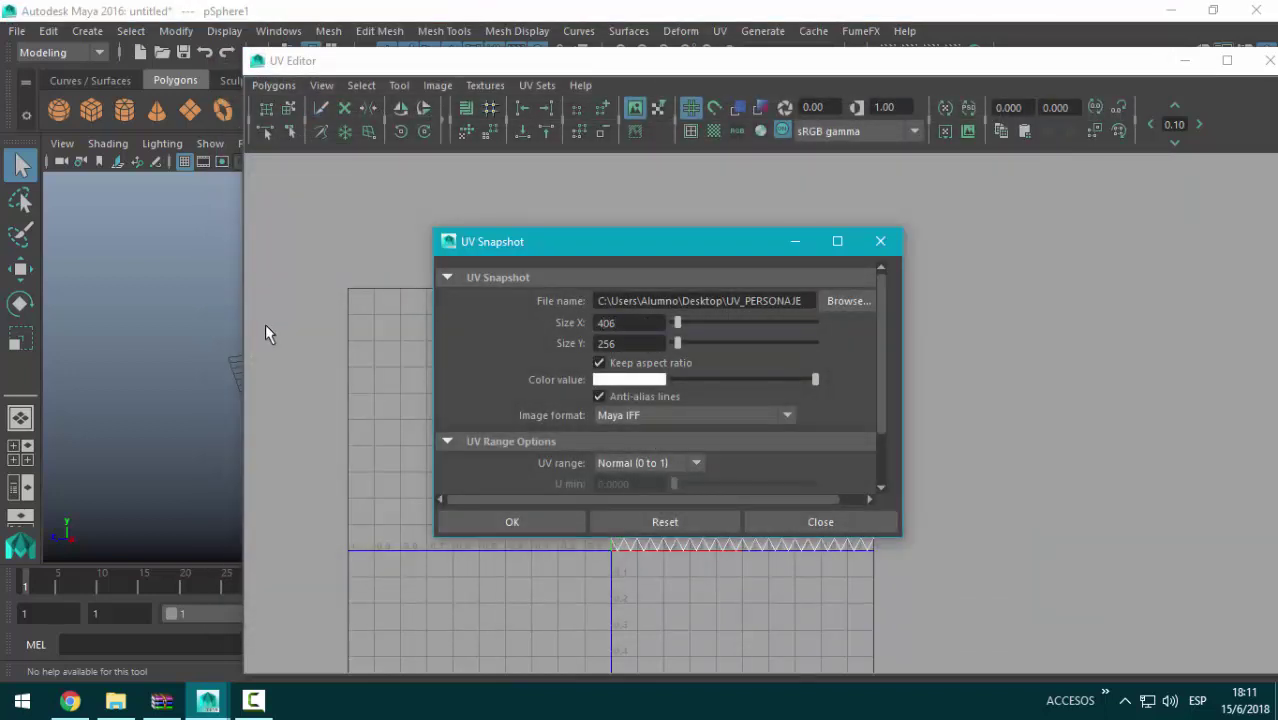
{"action": "key", "text": "Tab"}
{"action": "type", "text": "4"}
{"action": "left_click", "coordinate": [702, 419]}
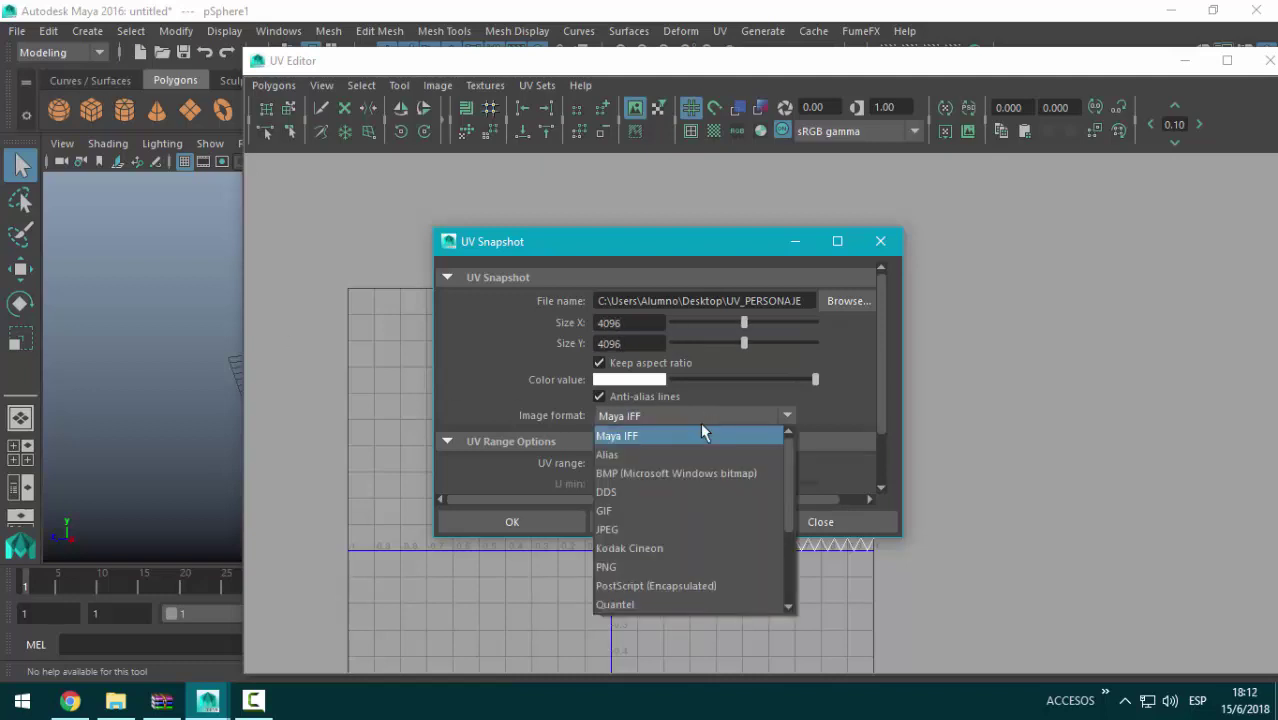
{"action": "left_click", "coordinate": [709, 564]}
{"action": "scroll", "coordinate": [743, 419], "scroll_direction": "down", "scroll_amount": 2}
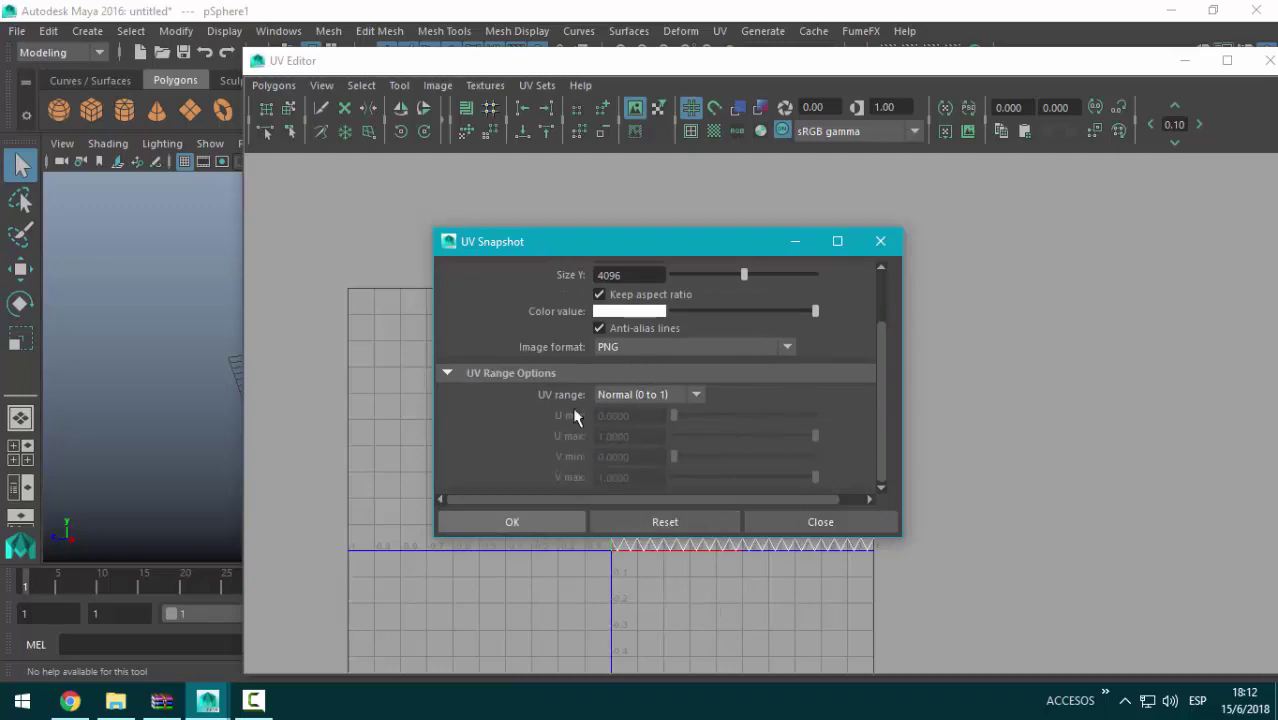
{"action": "key", "text": "Return"}
Step: Minimize Maya and launch Adobe Photoshop CC 2017 by searching PHOTOSHOP in Start
{"action": "left_click", "coordinate": [1184, 60]}
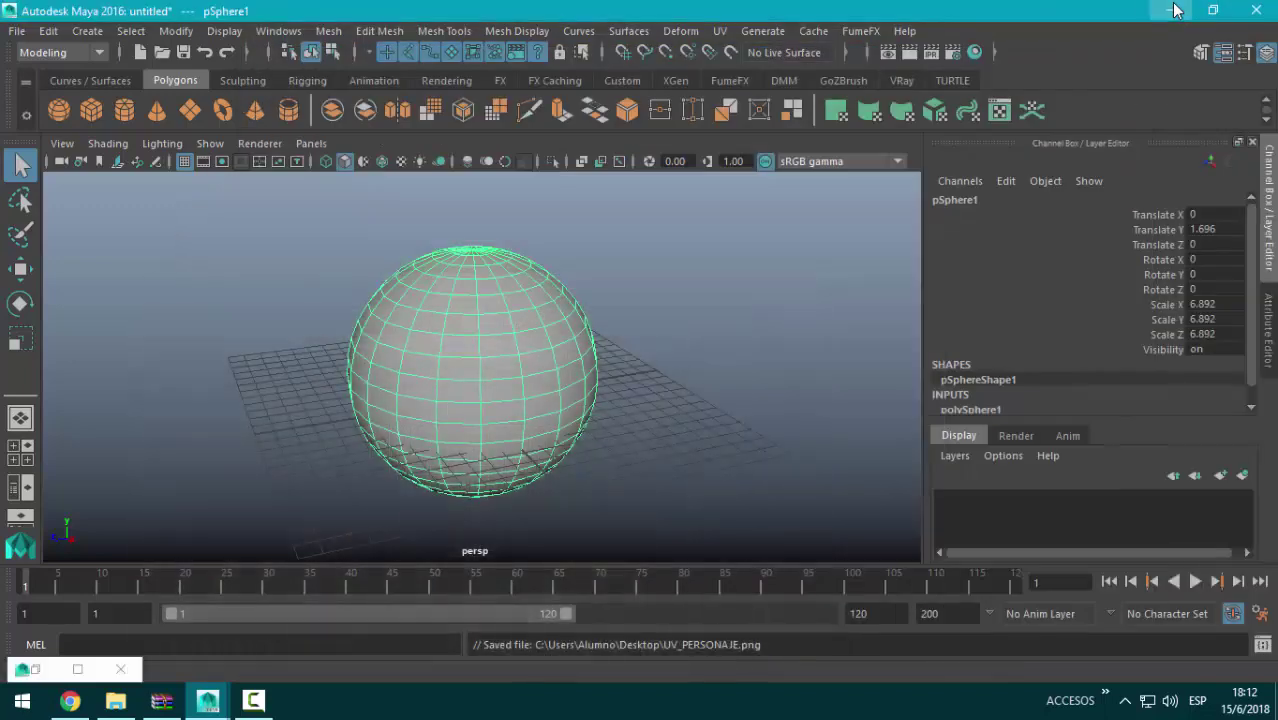
{"action": "left_click", "coordinate": [1176, 10]}
{"action": "key", "text": "super"}
{"action": "type", "text": "P"}
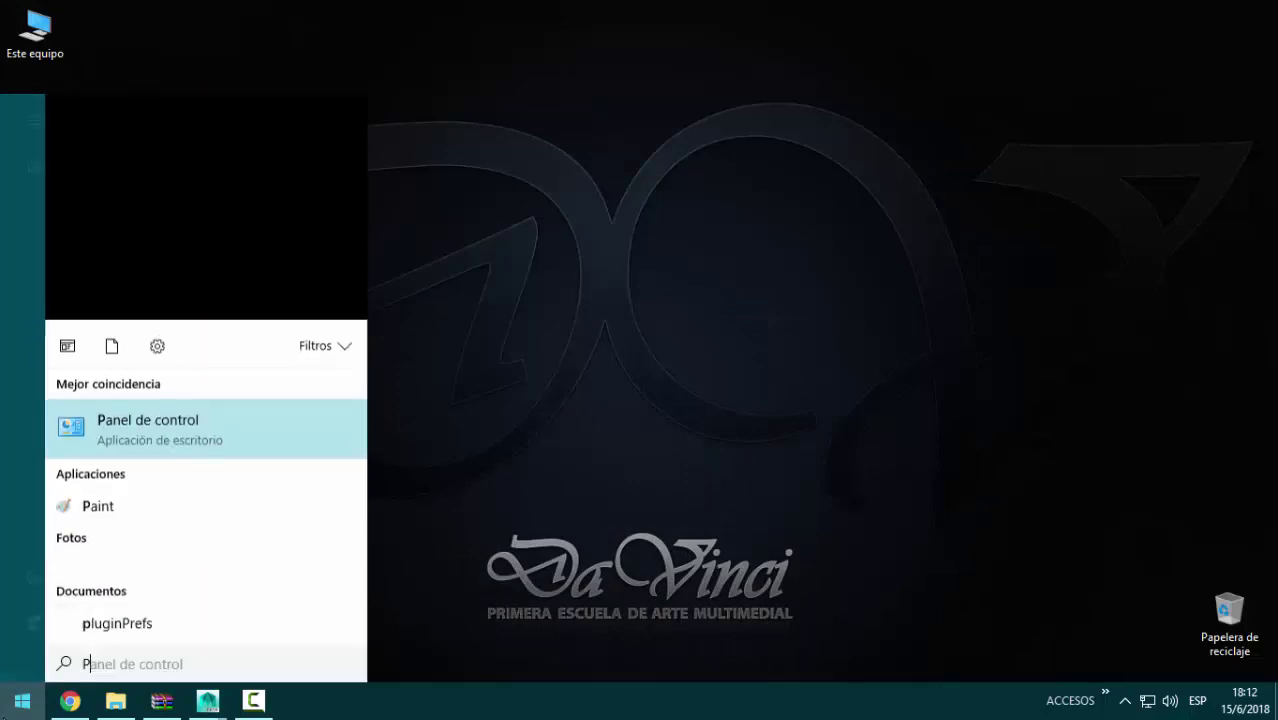
{"action": "type", "text": "HOTOSHOP"}
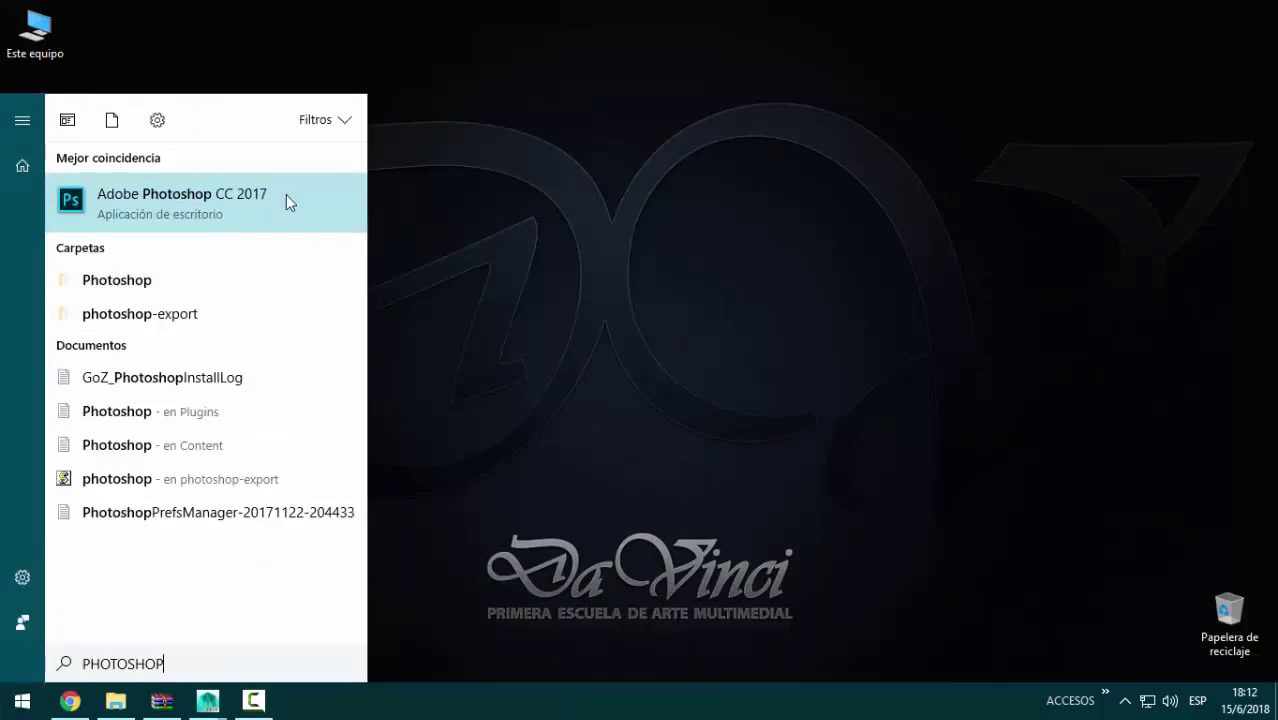
{"action": "left_click", "coordinate": [288, 202]}
{"action": "left_click", "coordinate": [253, 700]}
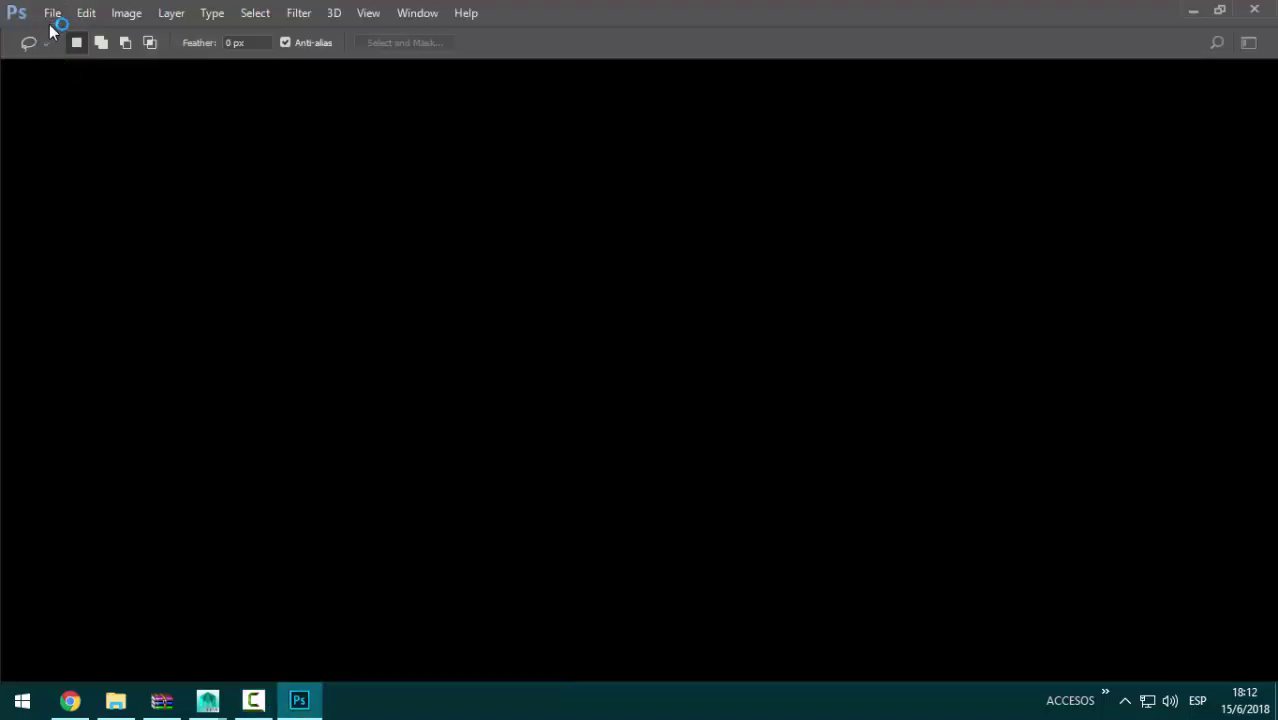
{"action": "left_click", "coordinate": [52, 13]}
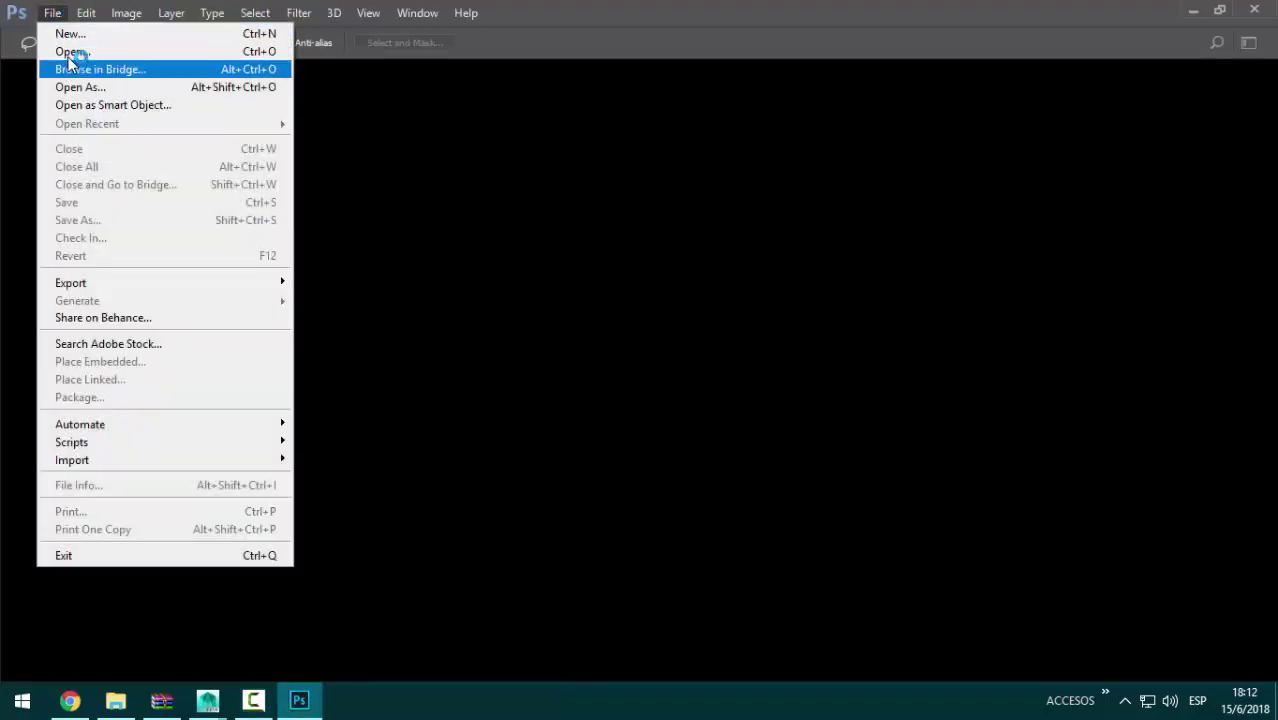
Step: Open UV_PERSONAJE from the Desktop (Escritorio) folder
{"action": "left_click", "coordinate": [69, 54]}
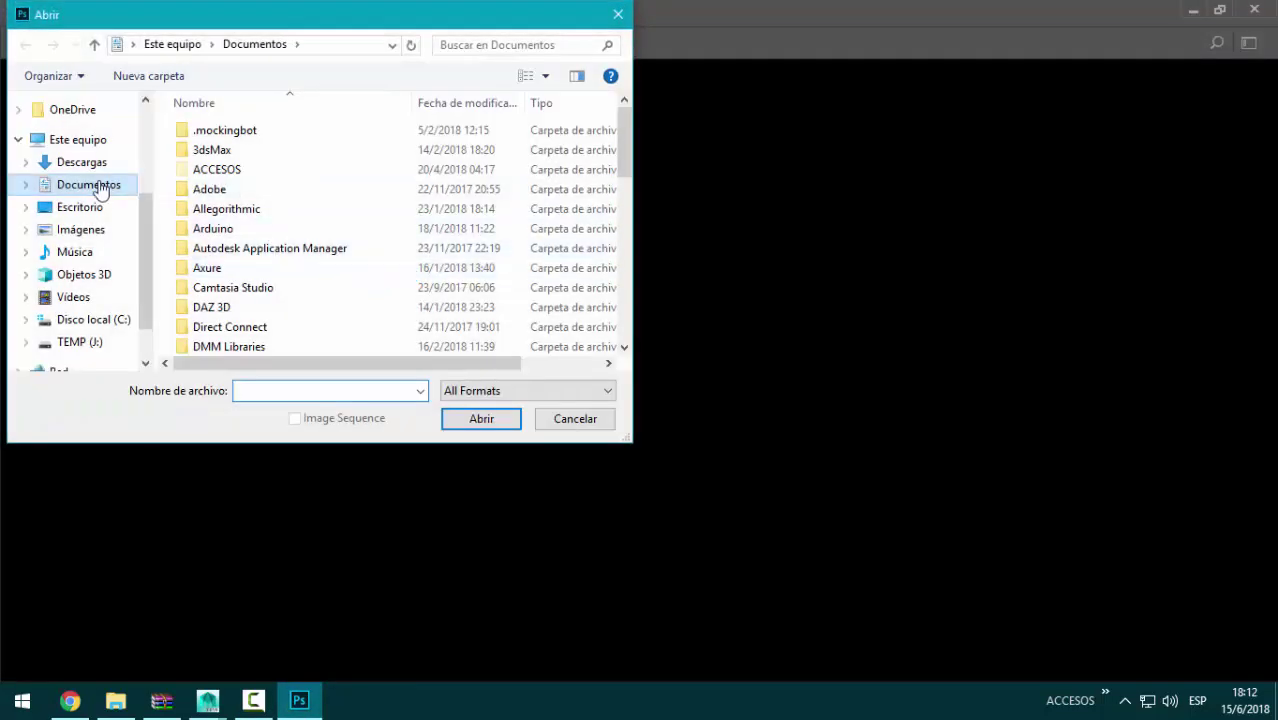
{"action": "left_click", "coordinate": [97, 208]}
{"action": "left_click", "coordinate": [244, 156]}
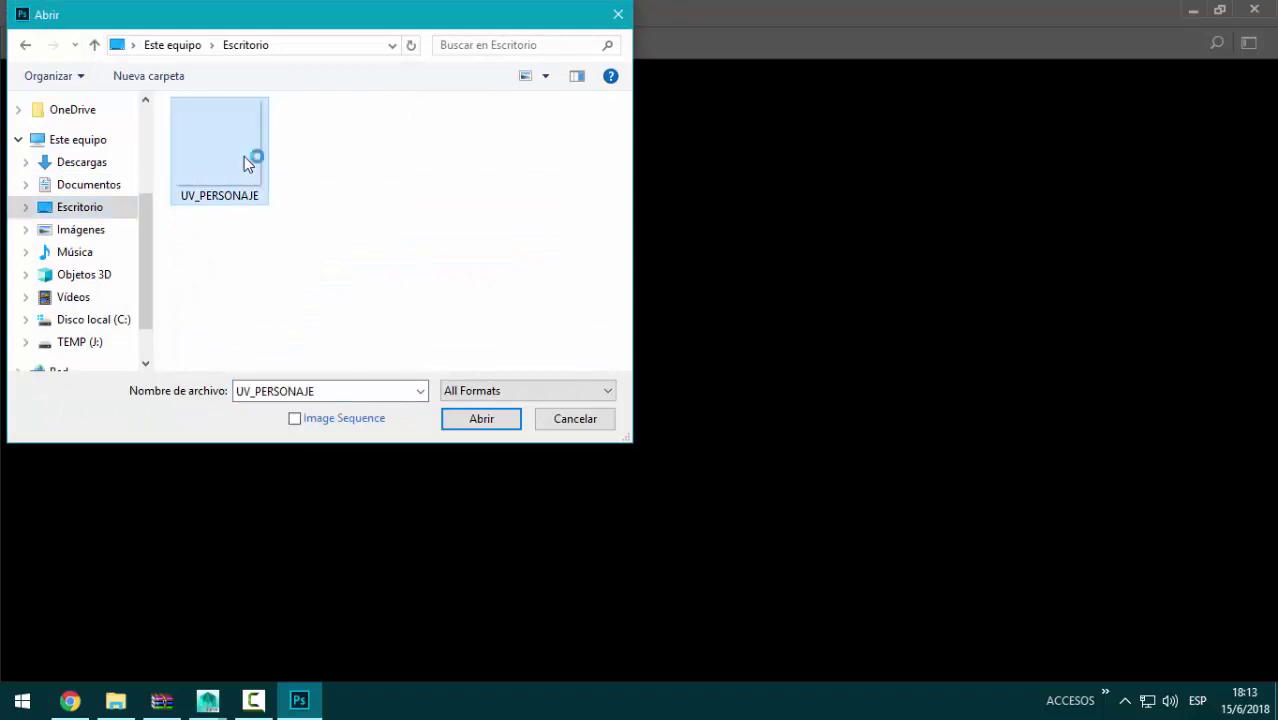
{"action": "double_click", "coordinate": [244, 156]}
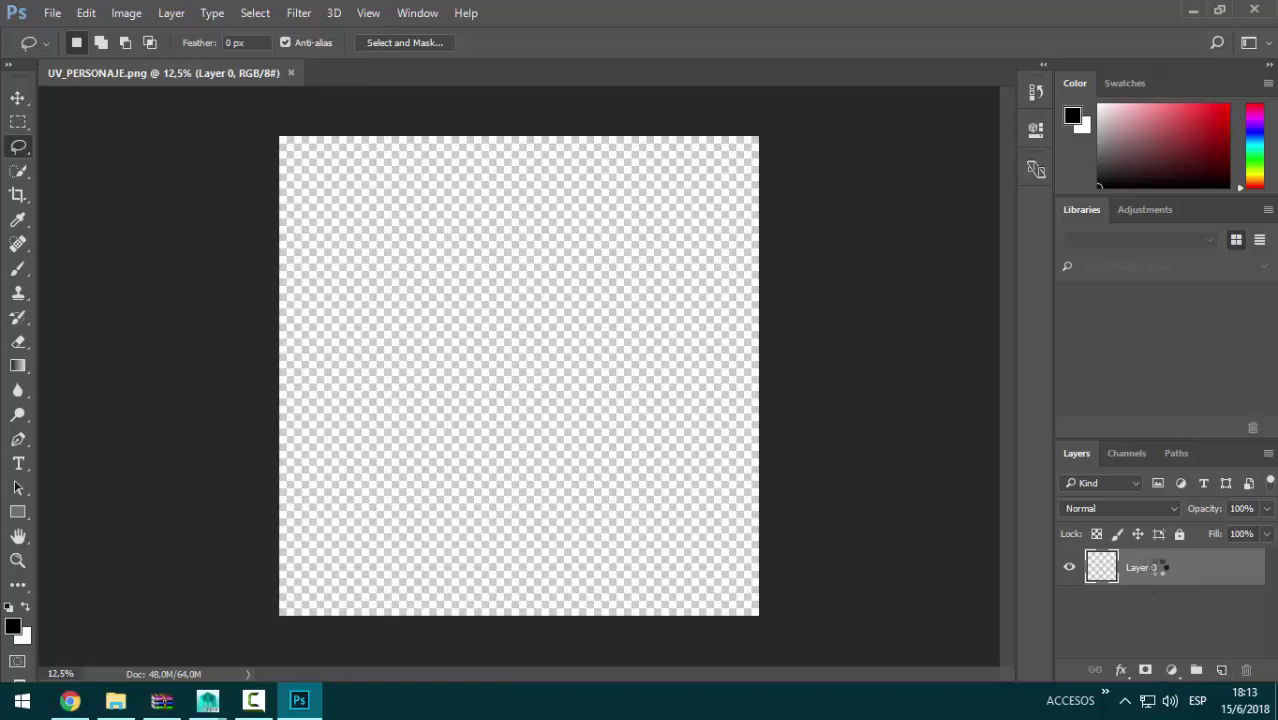
Step: Rename Layer 0 to snap`shot
{"action": "double_click", "coordinate": [1150, 567]}
{"action": "type", "text": "sh"}
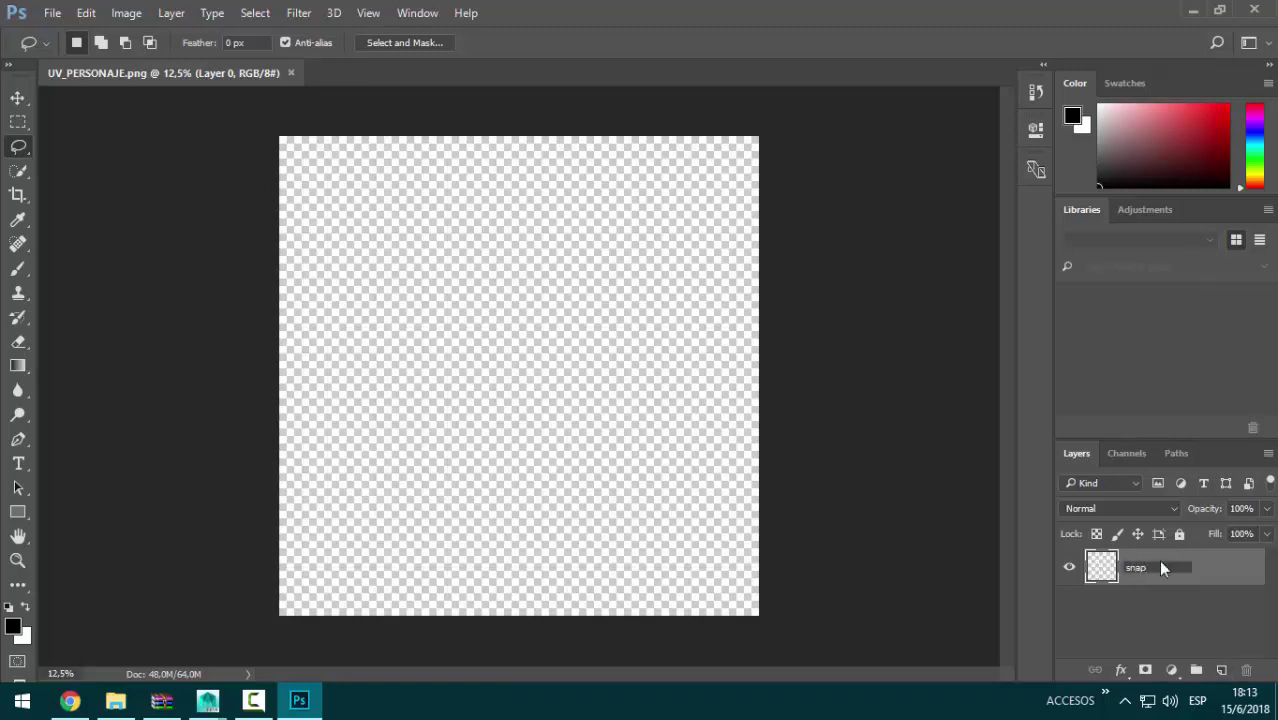
{"action": "type", "text": "ot"}
{"action": "key", "text": "Return"}
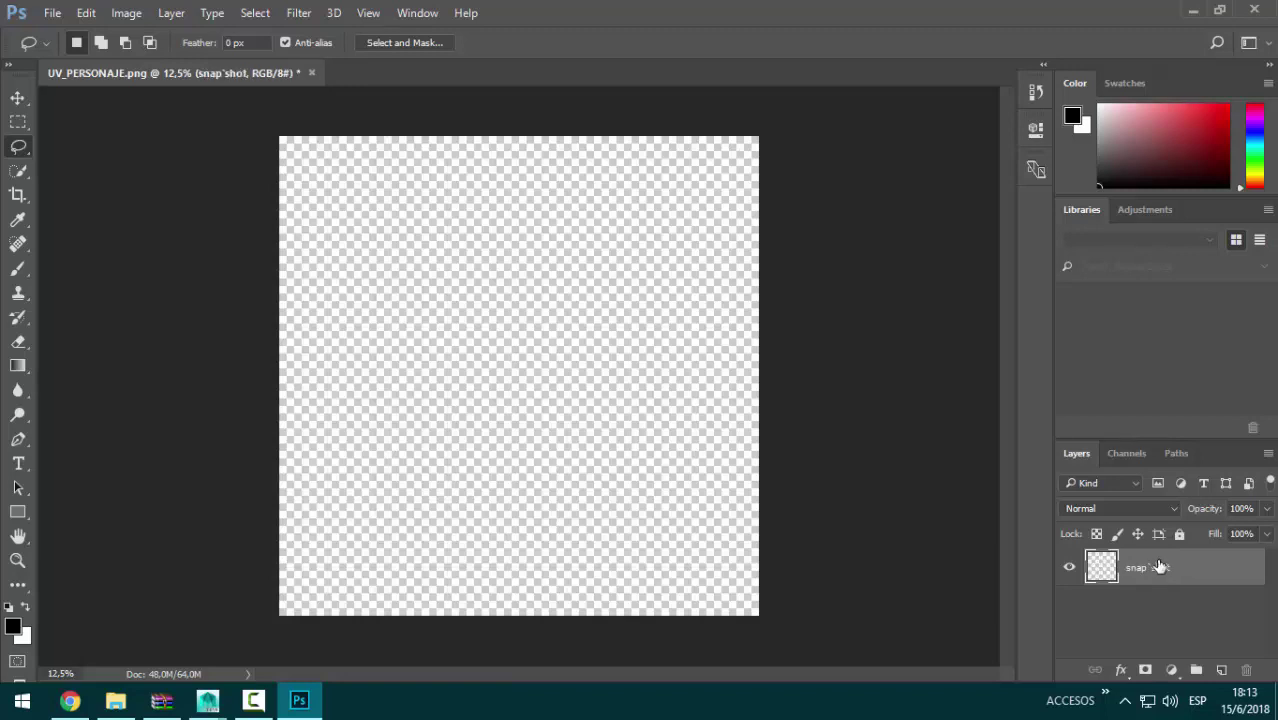
{"action": "left_click", "coordinate": [1071, 570]}
{"action": "left_click", "coordinate": [1071, 570]}
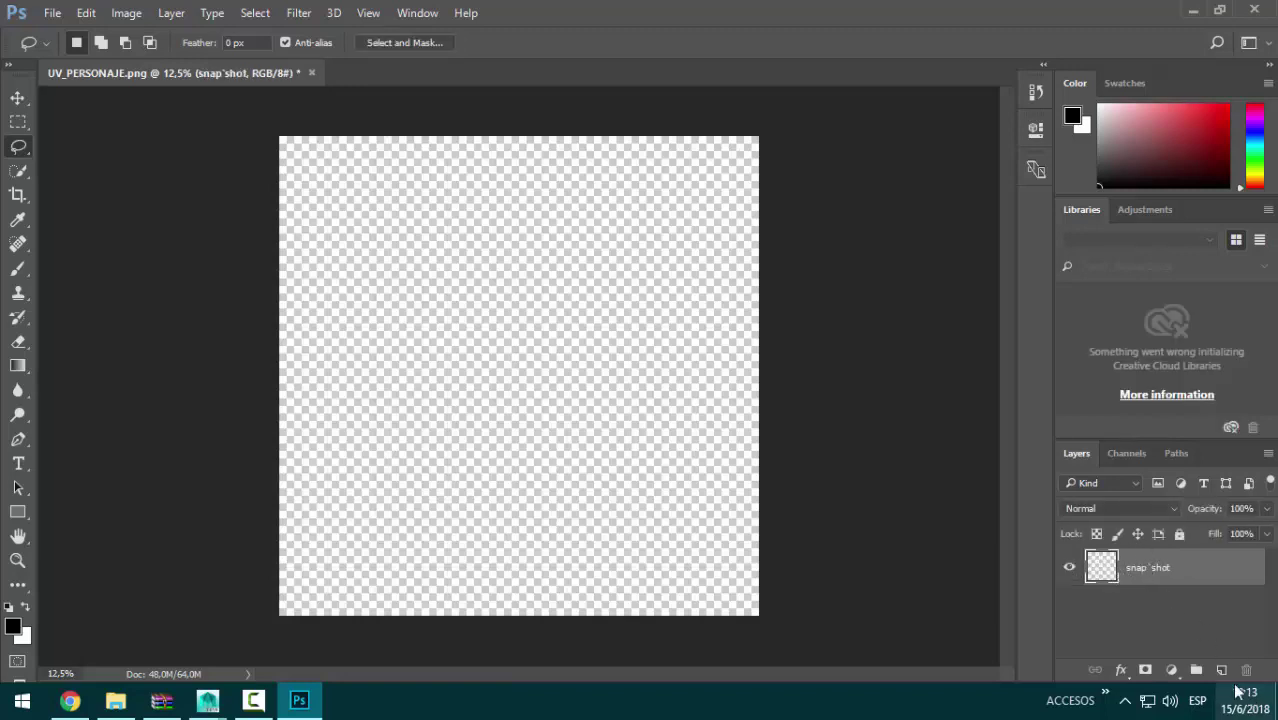
Step: Add a new layer beneath snap`shot named 'layer base (piel)'
{"action": "left_click", "coordinate": [1221, 669]}
{"action": "left_click_drag", "start_coordinate": [1143, 567], "coordinate": [1150, 624]}
{"action": "double_click", "coordinate": [1141, 604]}
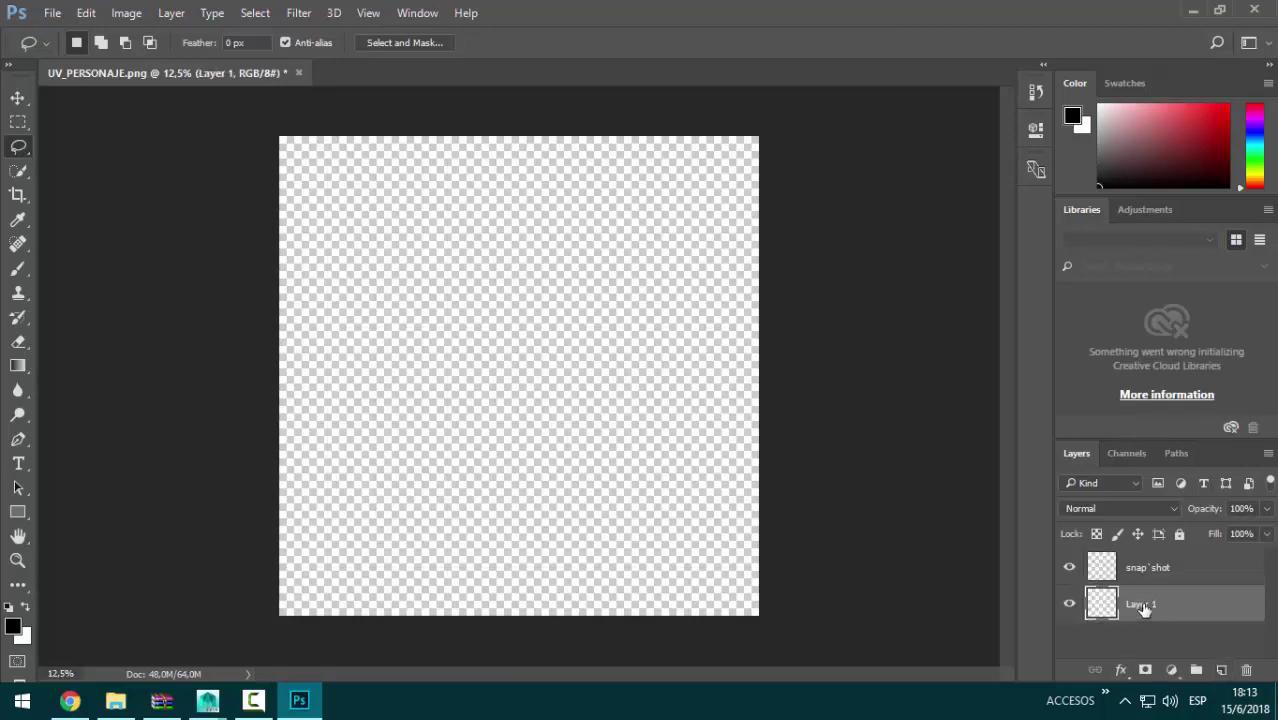
{"action": "type", "text": "layer"}
{"action": "type", "text": " base (piel)"}
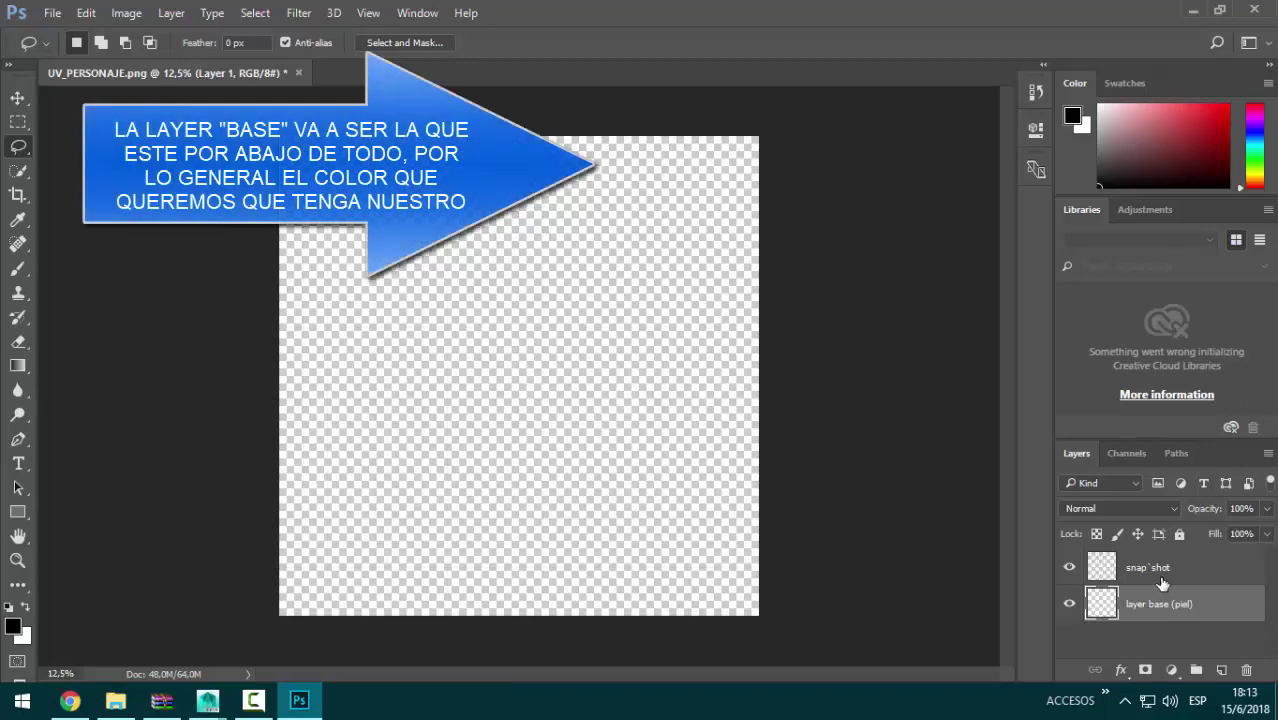
{"action": "key", "text": "Return"}
Step: Set the foreground colour to pale yellow eede86
{"action": "left_click", "coordinate": [13, 625]}
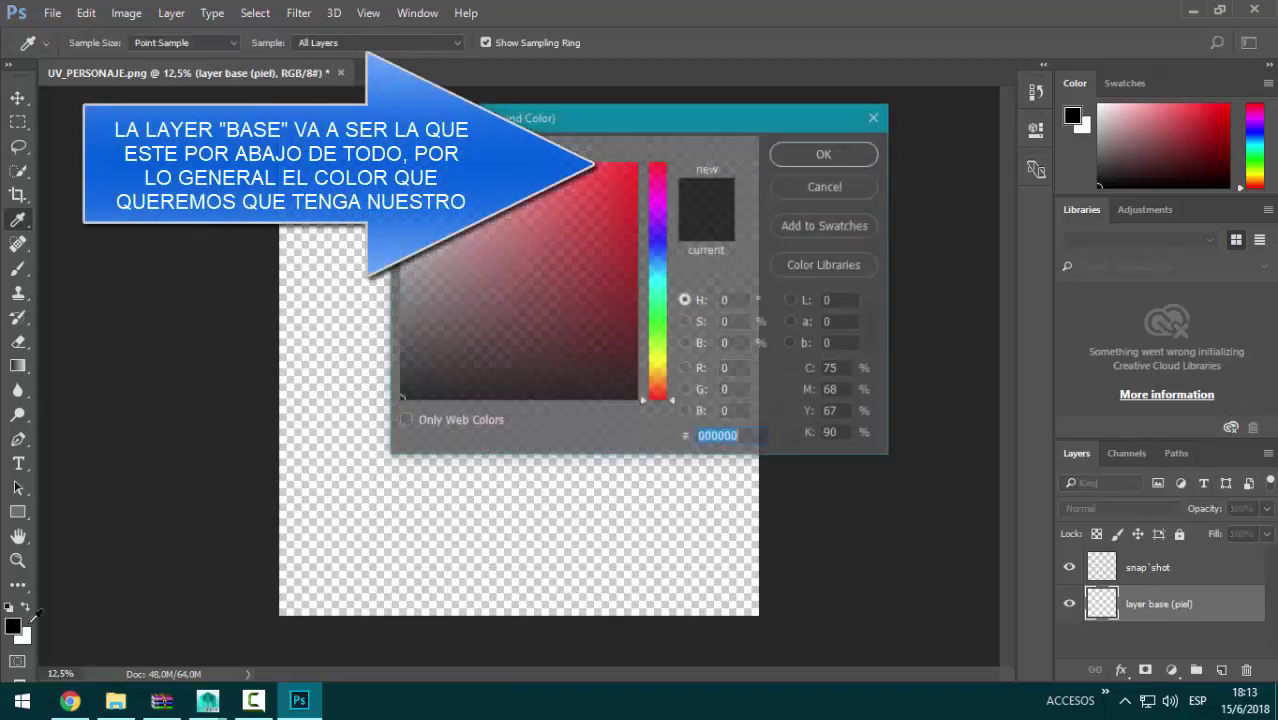
{"action": "left_click_drag", "start_coordinate": [657, 335], "coordinate": [657, 367]}
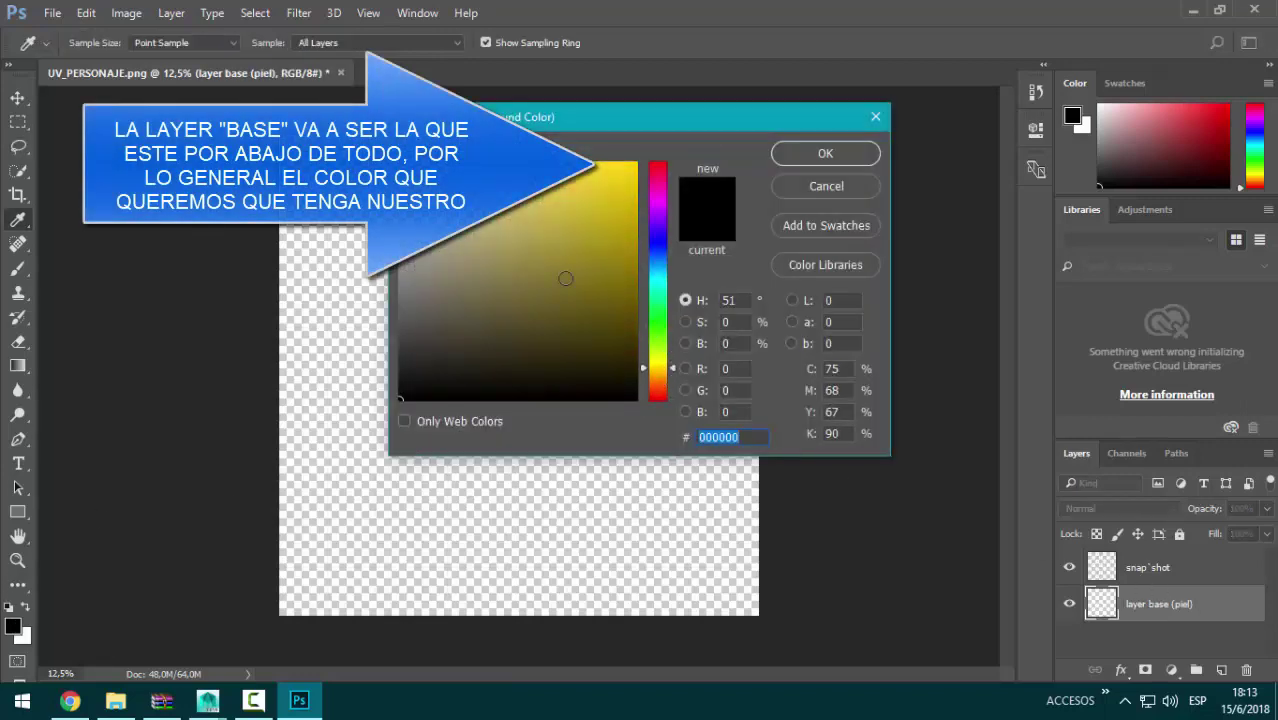
{"action": "mouse_move", "coordinate": [533, 225]}
{"action": "left_mouse_down"}
{"action": "mouse_move", "coordinate": [539, 205]}
{"action": "mouse_move", "coordinate": [502, 177]}
{"action": "left_mouse_up"}
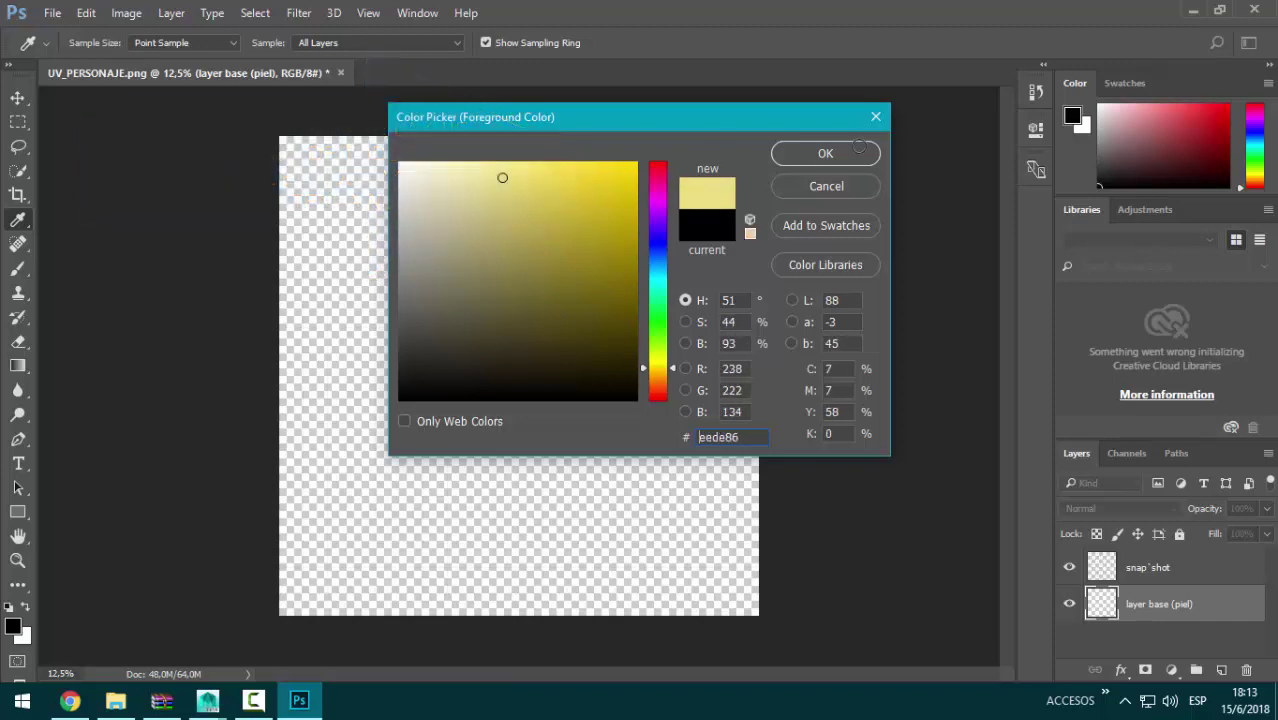
{"action": "left_click", "coordinate": [825, 152]}
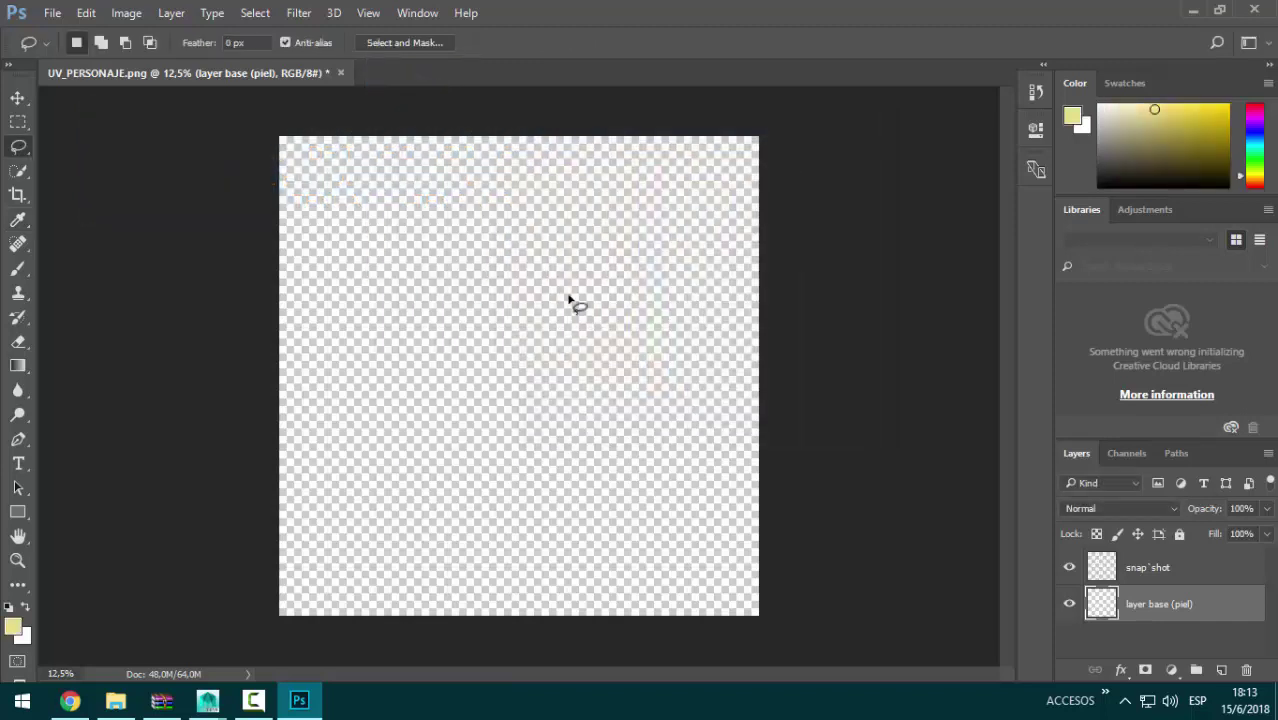
Step: Fill layer base (piel) with the yellow using the Paint Bucket
{"action": "key", "text": "g"}
{"action": "right_click", "coordinate": [25, 369]}
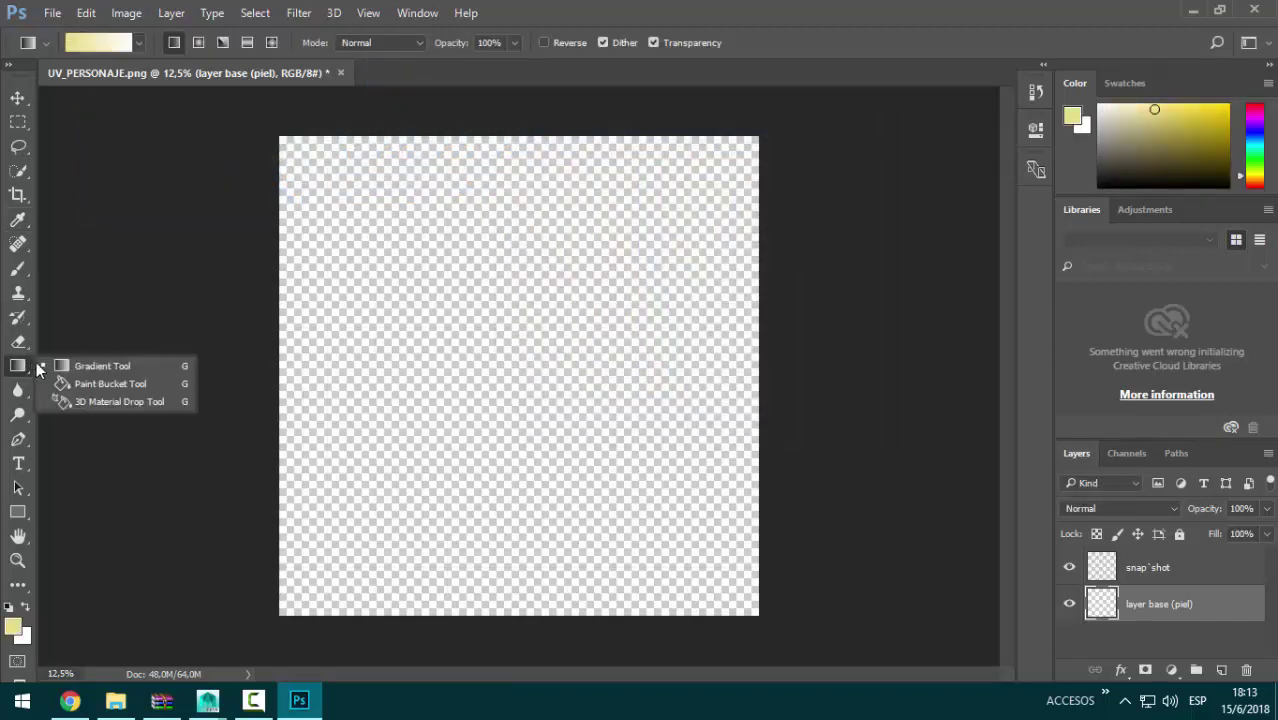
{"action": "left_click", "coordinate": [110, 386]}
{"action": "left_click", "coordinate": [391, 345]}
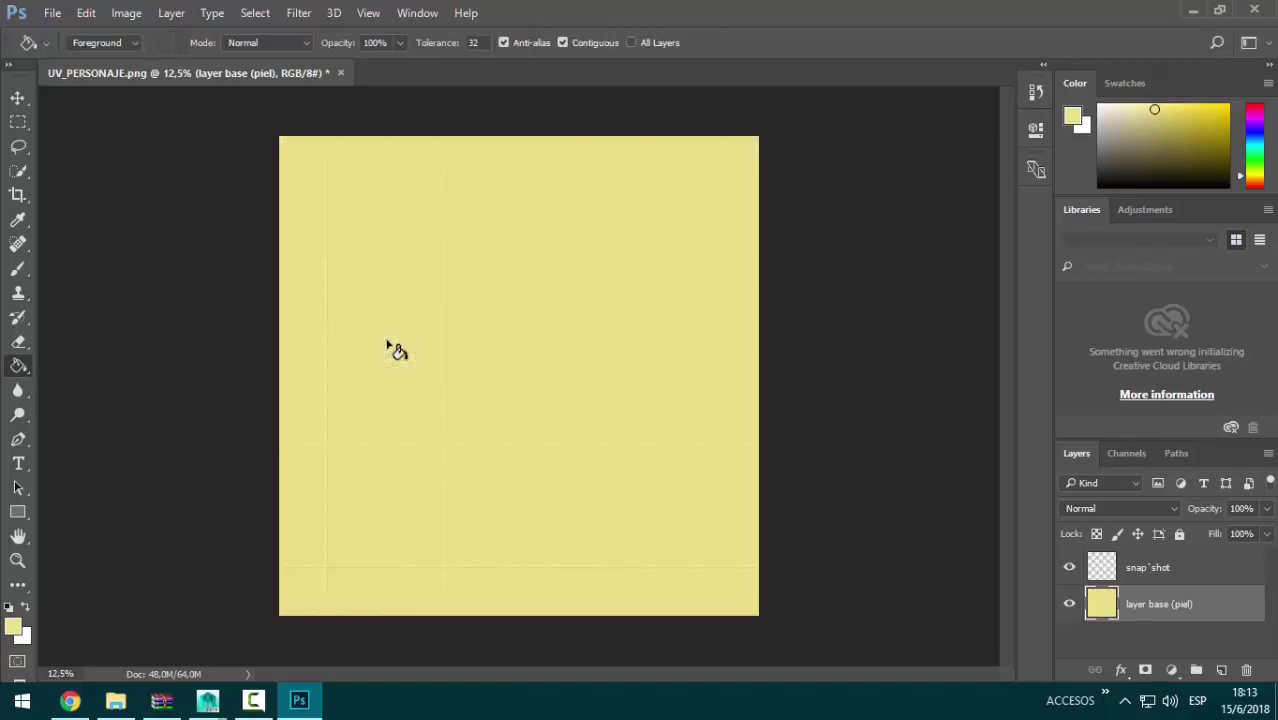
{"action": "scroll", "coordinate": [515, 390], "scroll_direction": "up", "scroll_amount": 1, "text": "alt"}
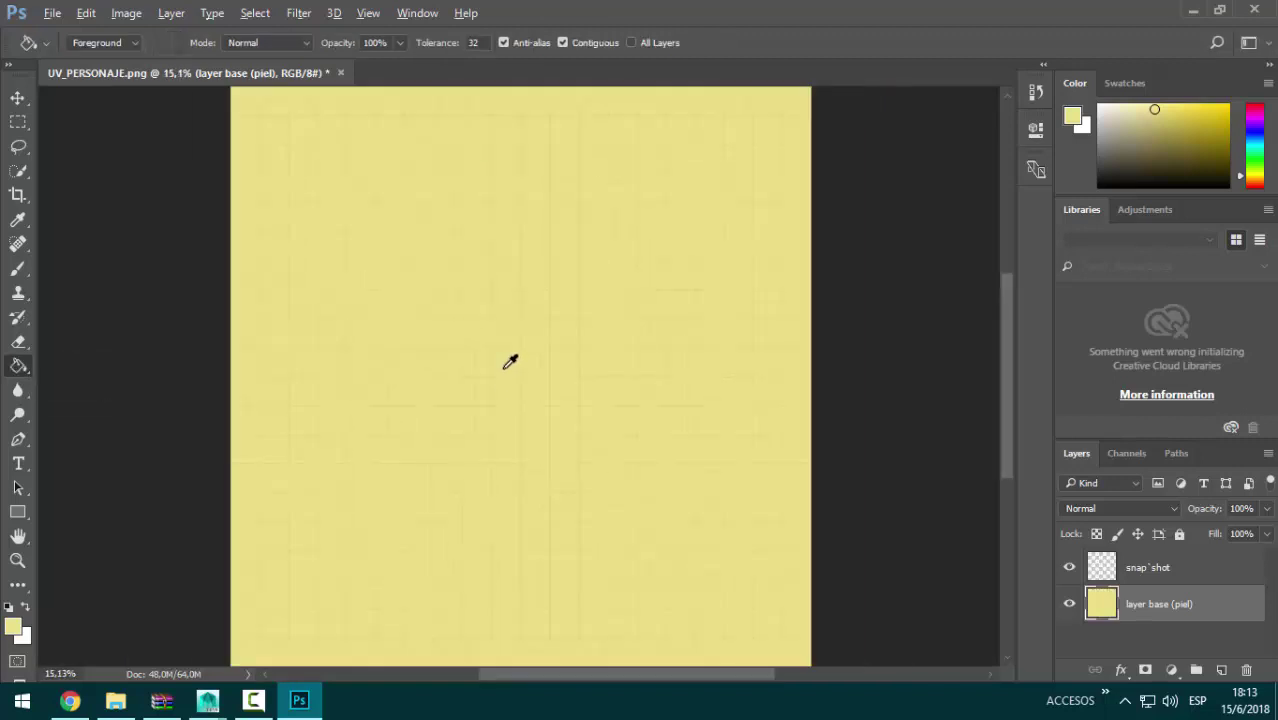
{"action": "left_click", "coordinate": [1205, 567]}
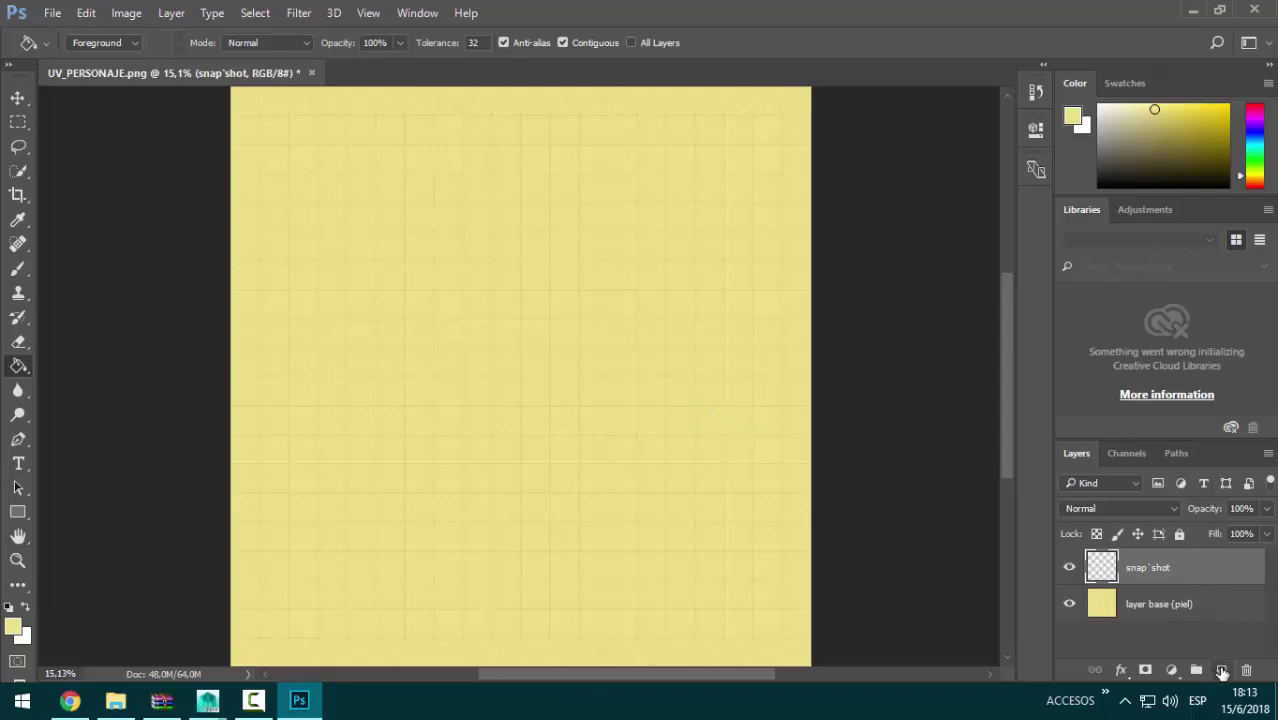
Step: Add a new layer above snap'shot named GESTO1
{"action": "left_click", "coordinate": [1221, 669]}
{"action": "double_click", "coordinate": [1174, 563]}
{"action": "type", "text": "GES"}
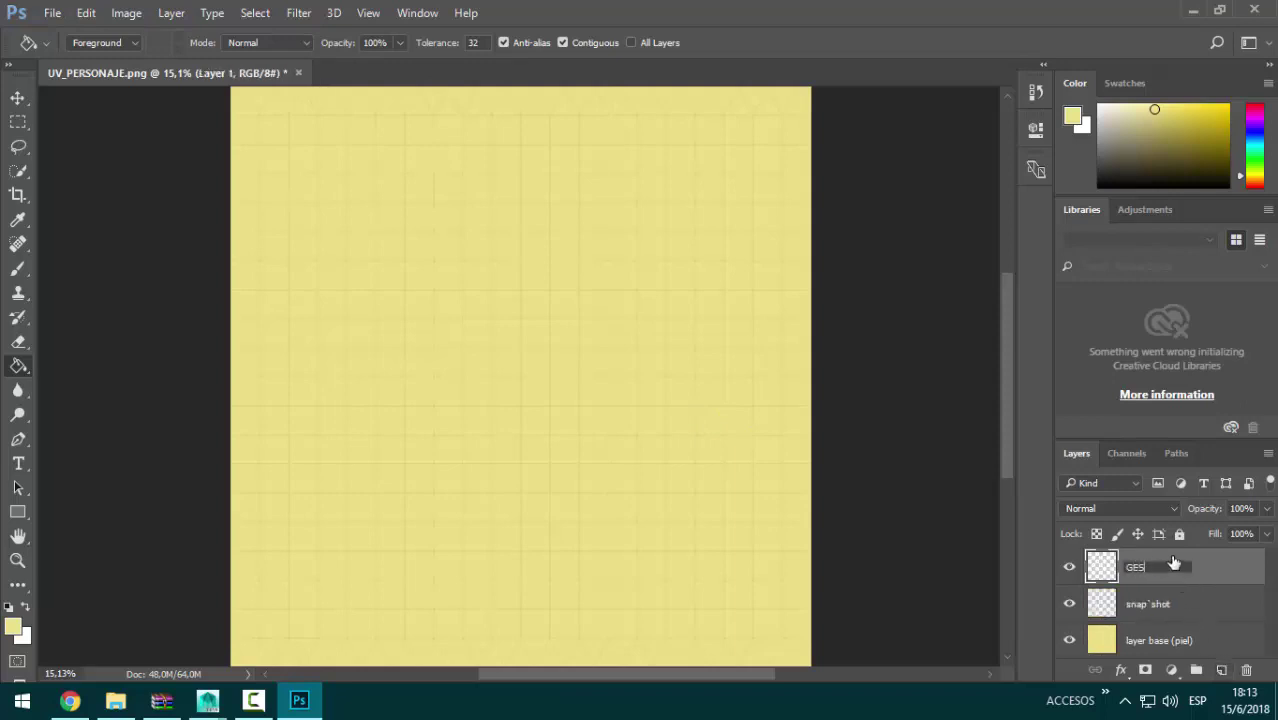
{"action": "type", "text": "TO1"}
{"action": "key", "text": "Return"}
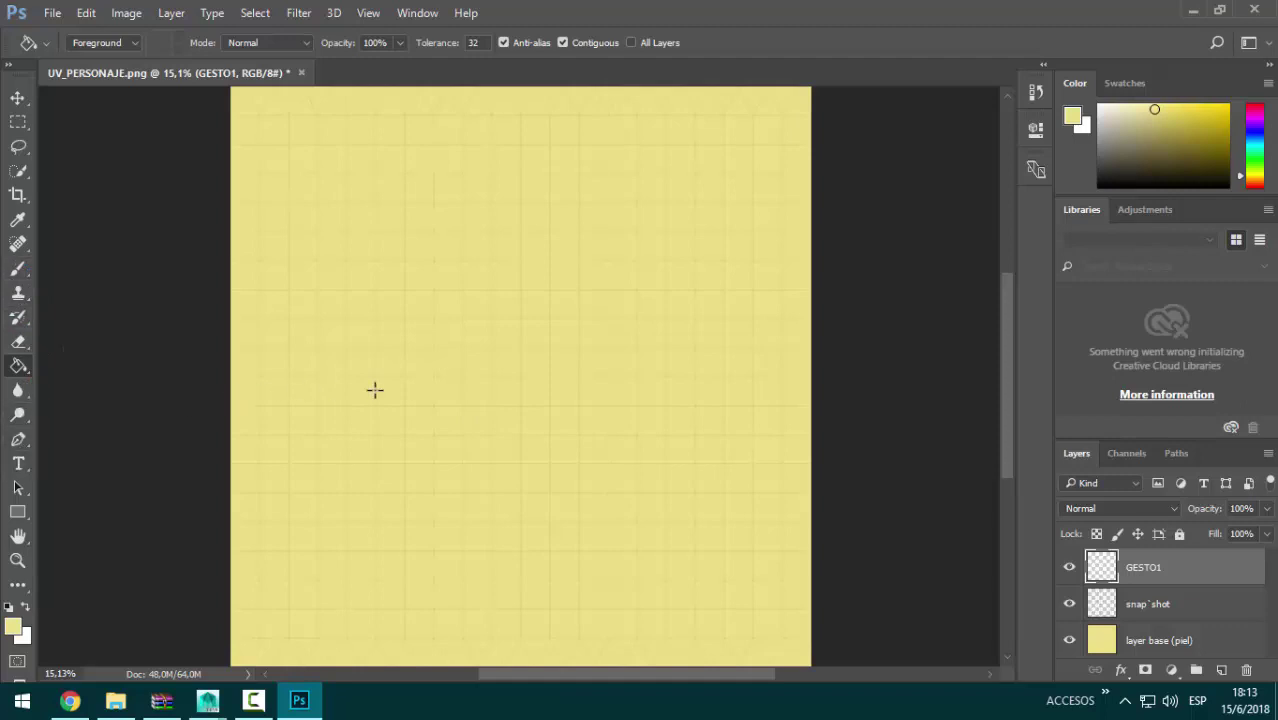
Step: Set the Brush to about 69 px with black 000000 as foreground
{"action": "key", "text": "b"}
{"action": "right_click", "coordinate": [425, 339]}
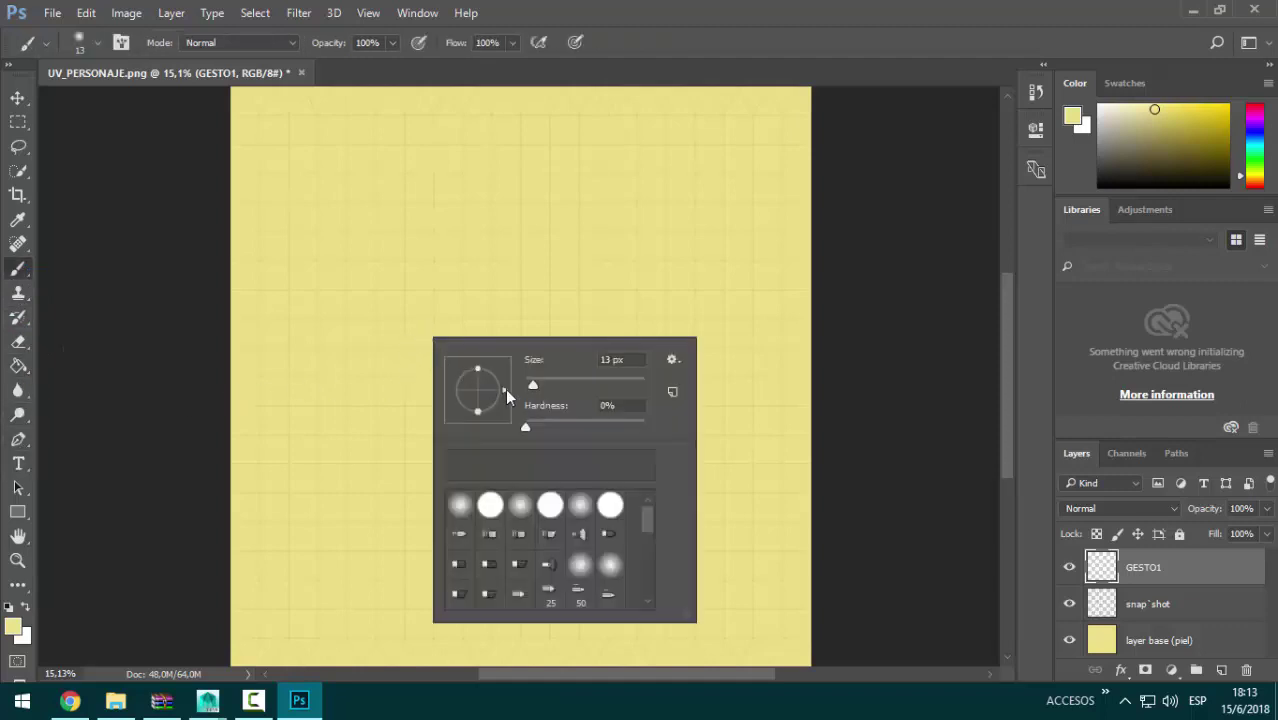
{"action": "left_click_drag", "start_coordinate": [545, 366], "coordinate": [427, 260]}
{"action": "left_click", "coordinate": [433, 296]}
{"action": "left_click", "coordinate": [14, 626]}
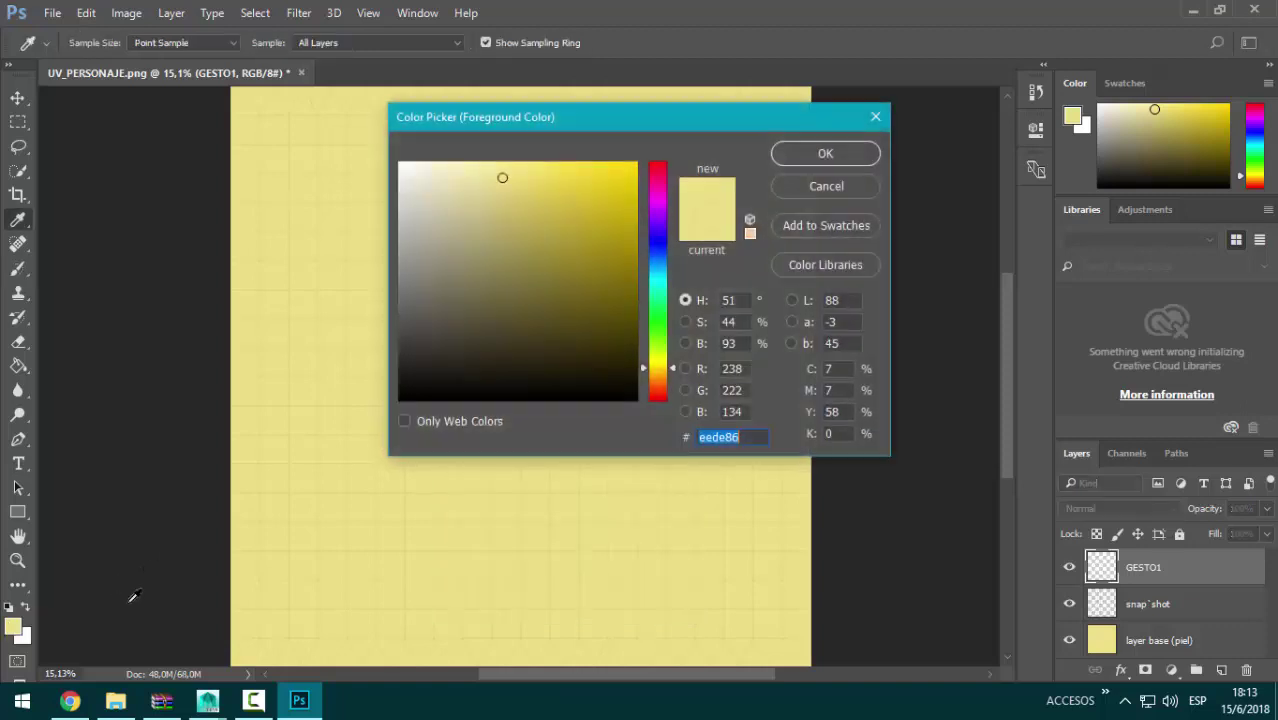
{"action": "type", "text": "000000"}
{"action": "key", "text": "Return"}
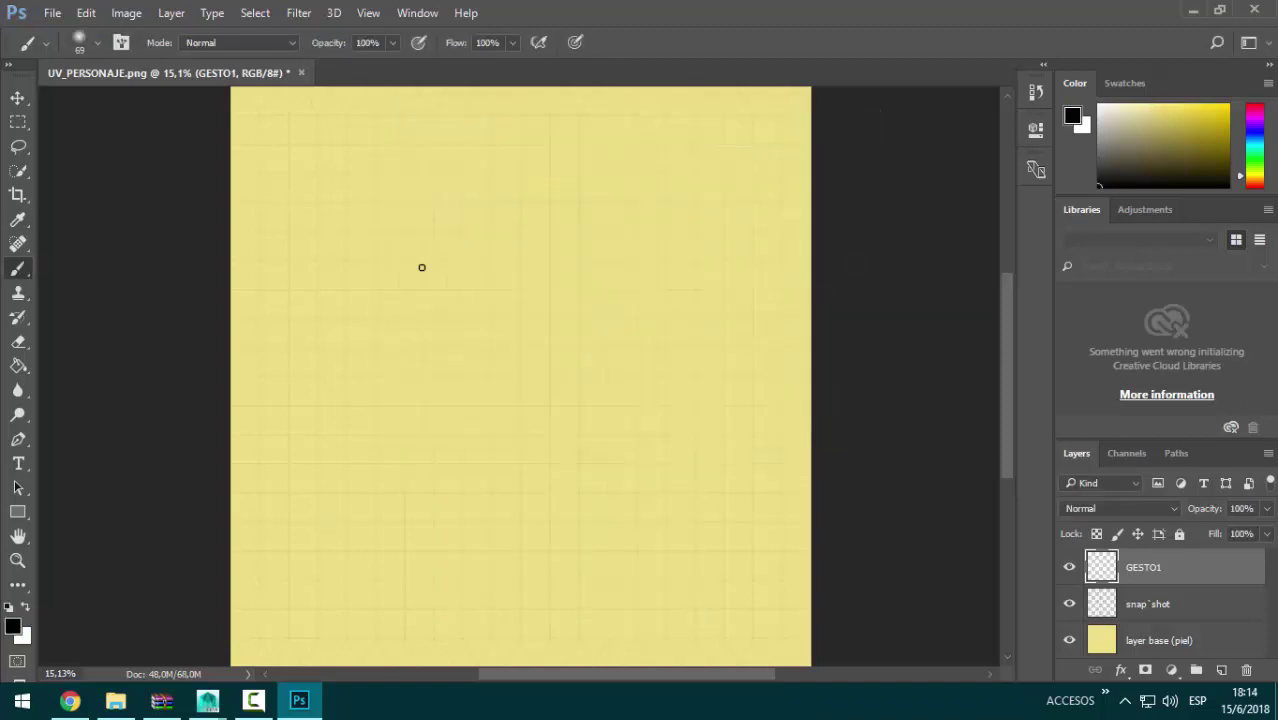
Step: Paint two vertical eye lines and a U-shaped smile, then duplicate GESTO1
{"action": "left_click_drag", "start_coordinate": [428, 266], "coordinate": [428, 370]}
{"action": "left_click_drag", "start_coordinate": [528, 266], "coordinate": [528, 388]}
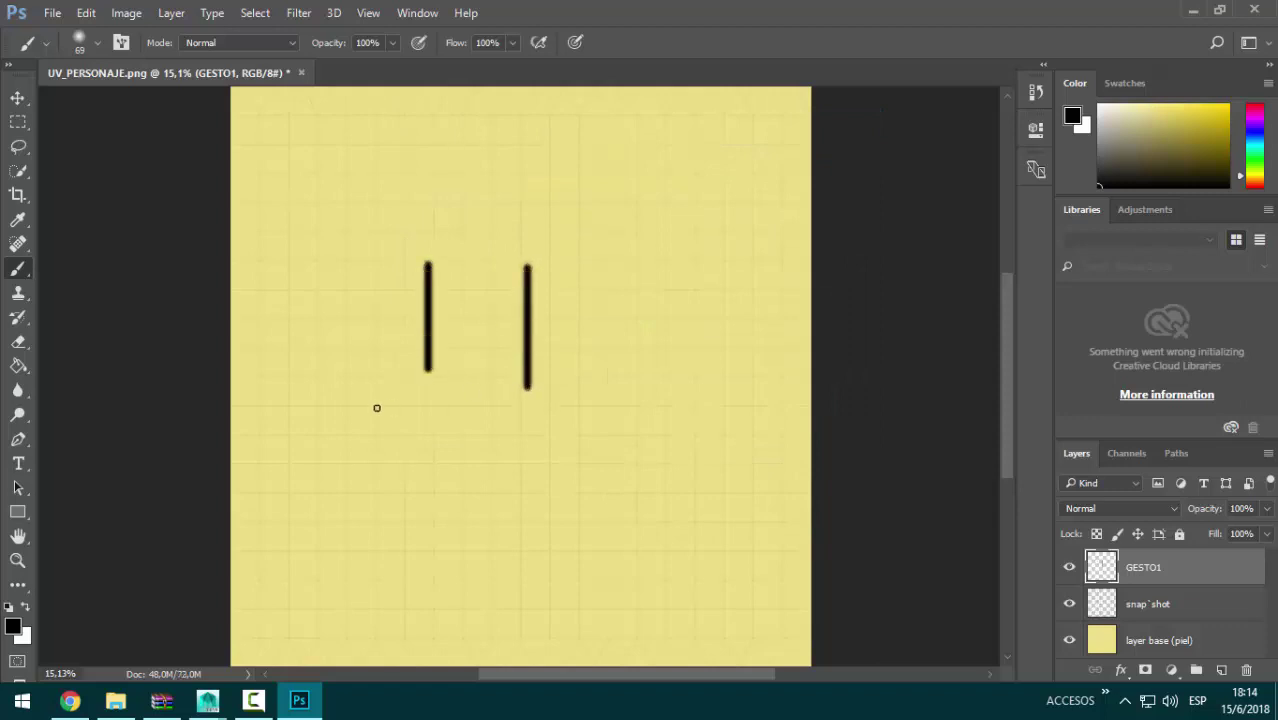
{"action": "mouse_move", "coordinate": [372, 385]}
{"action": "left_mouse_down"}
{"action": "mouse_move", "coordinate": [394, 476]}
{"action": "mouse_move", "coordinate": [560, 425]}
{"action": "mouse_move", "coordinate": [561, 388]}
{"action": "left_mouse_up"}
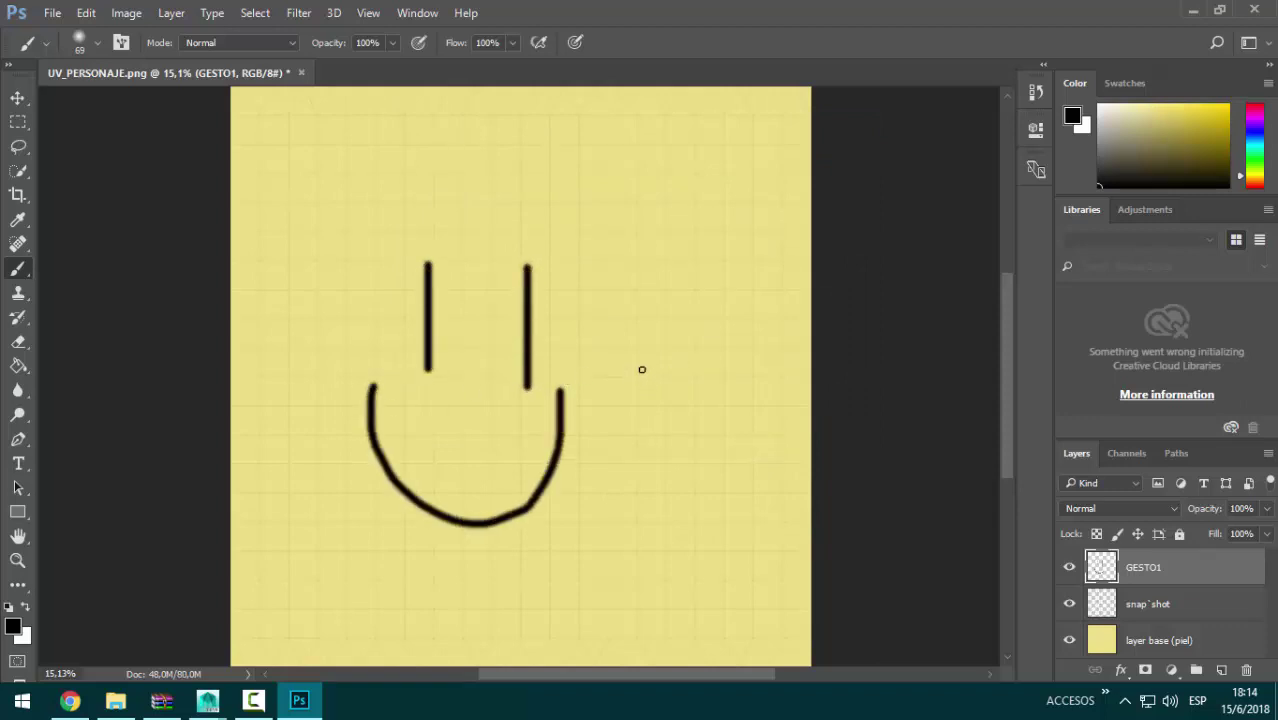
{"action": "key", "text": "ctrl+alt+z"}
{"action": "key", "text": "ctrl+alt+z"}
{"action": "key", "text": "ctrl+alt+z"}
{"action": "mouse_move", "coordinate": [459, 289]}
{"action": "left_mouse_down"}
{"action": "mouse_move", "coordinate": [459, 343]}
{"action": "mouse_move", "coordinate": [527, 347]}
{"action": "left_mouse_up"}
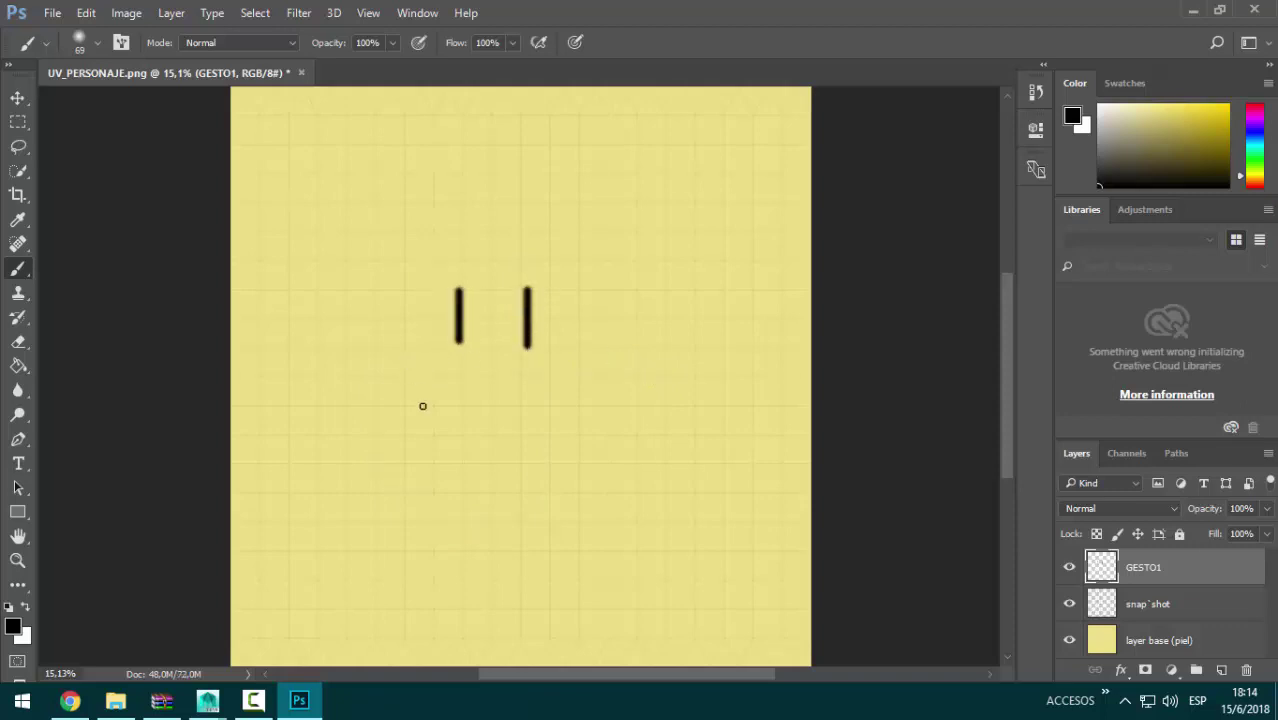
{"action": "left_click_drag", "start_coordinate": [402, 363], "coordinate": [604, 363]}
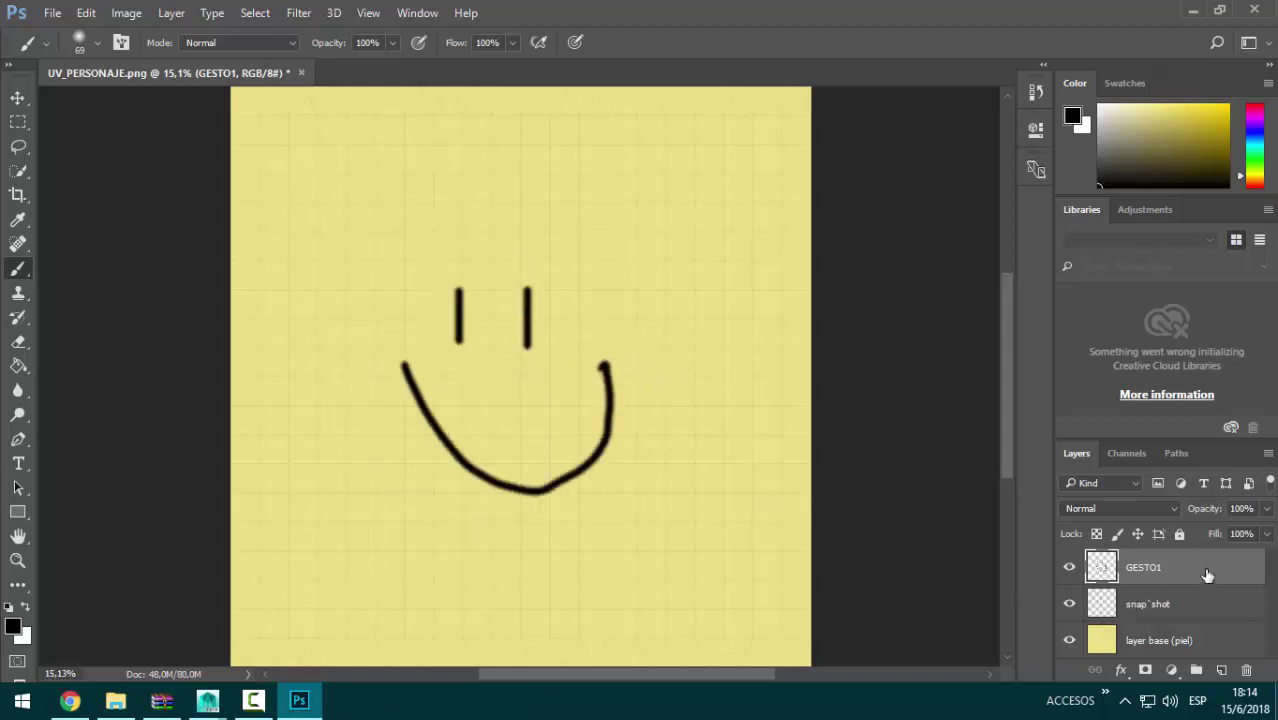
{"action": "key", "text": "ctrl+j"}
Step: Rename the copy to GESTO2 and hide GESTO1
{"action": "double_click", "coordinate": [1173, 570]}
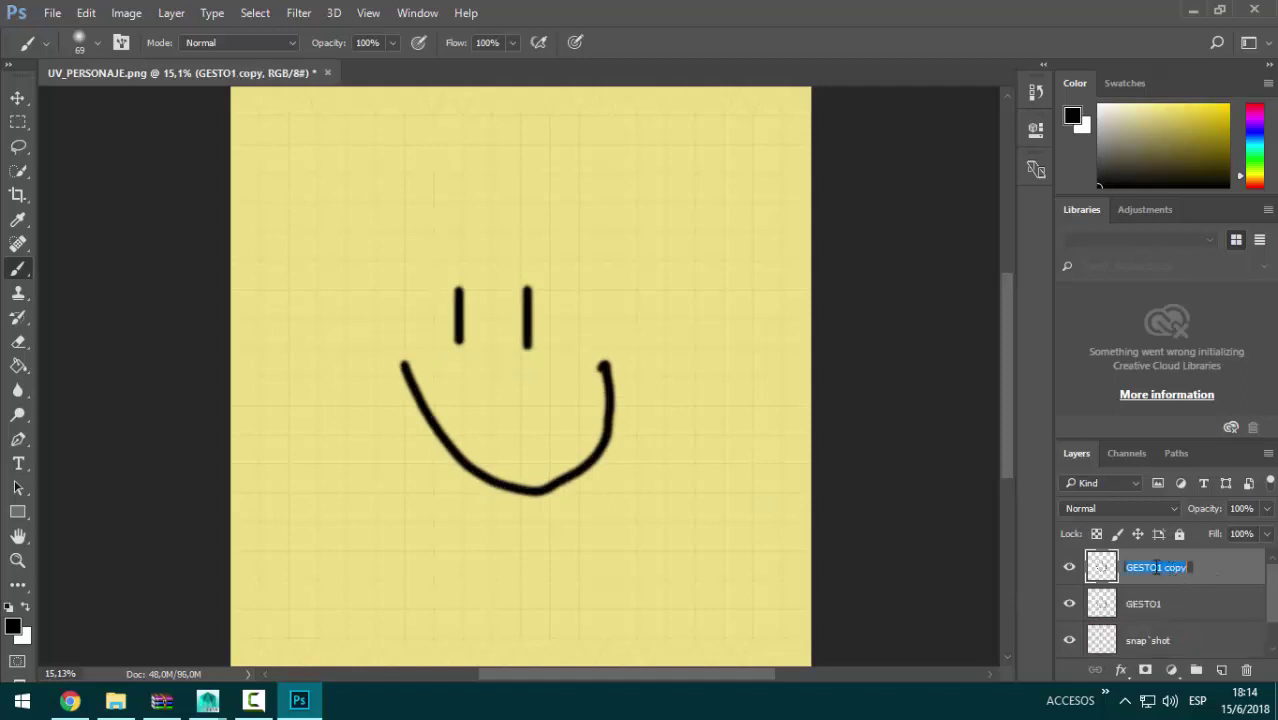
{"action": "type", "text": "GESTO2"}
{"action": "key", "text": "Return"}
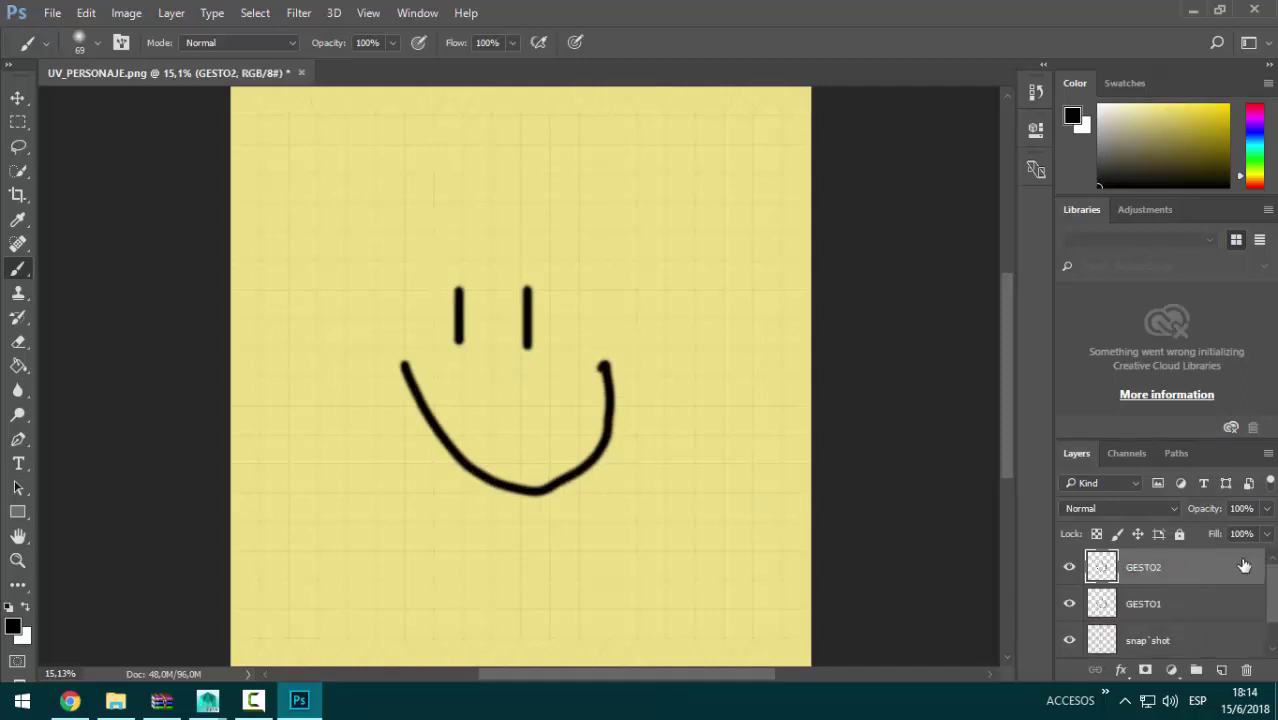
{"action": "left_click", "coordinate": [1069, 603]}
Step: Set the Eraser size to 66 px
{"action": "key", "text": "e"}
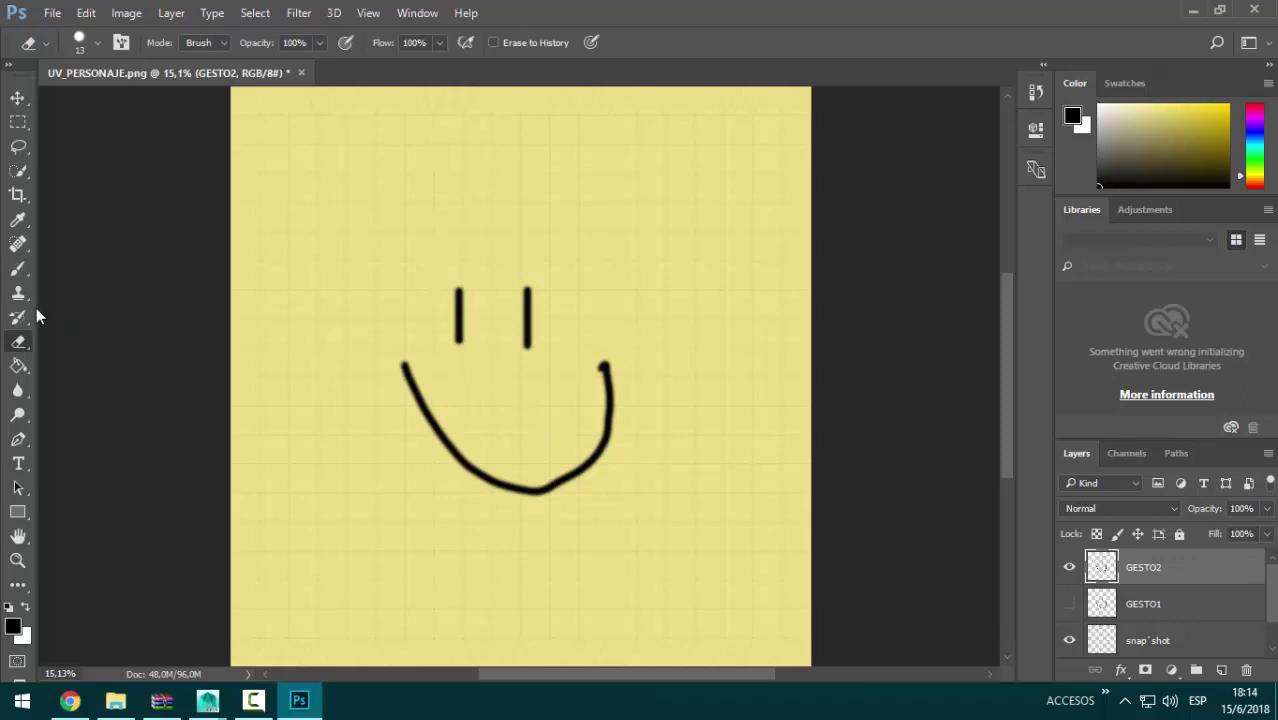
{"action": "right_click", "coordinate": [292, 357]}
{"action": "left_click_drag", "start_coordinate": [405, 401], "coordinate": [418, 401]}
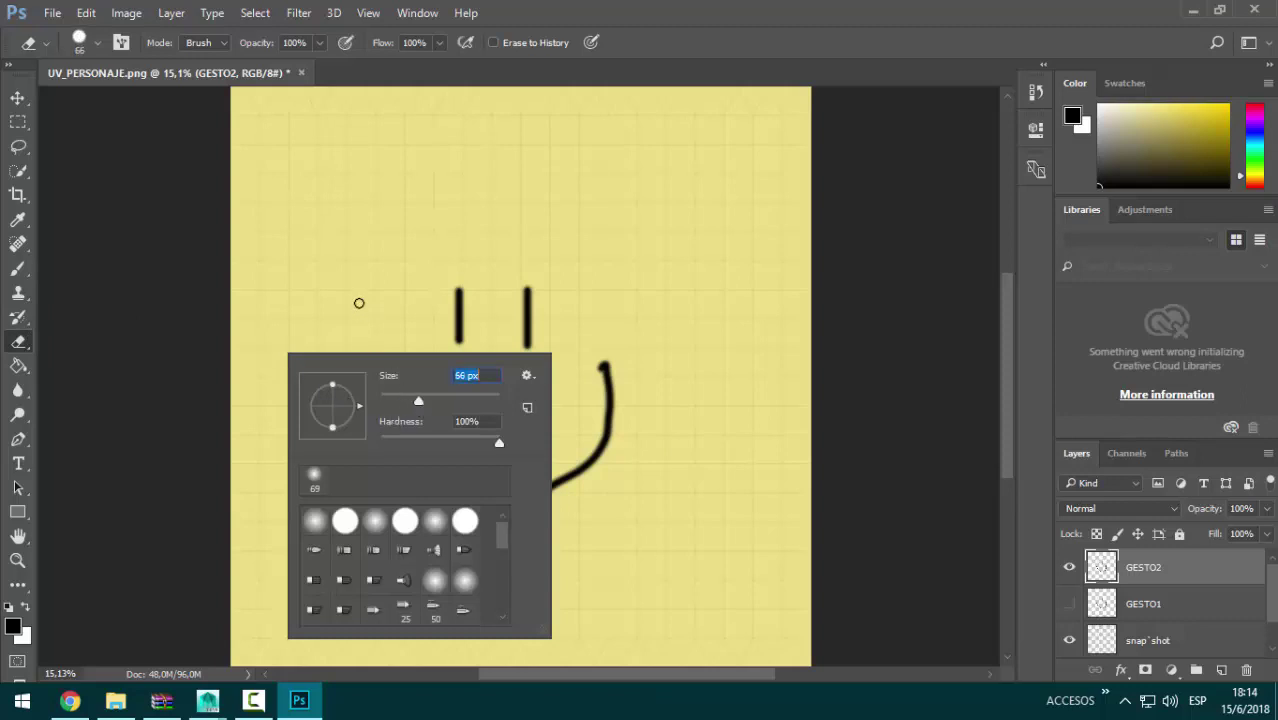
{"action": "type", "text": "66"}
{"action": "key", "text": "Return"}
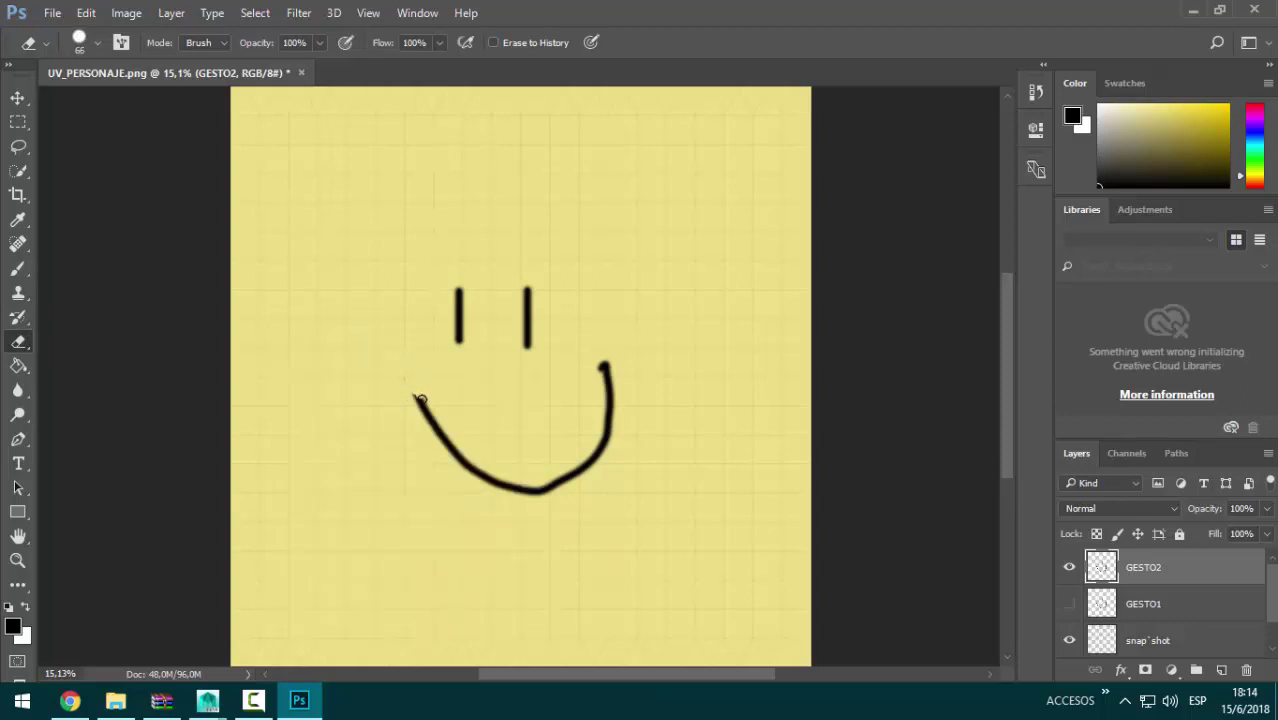
{"action": "right_click", "coordinate": [428, 394]}
{"action": "key", "text": "Return"}
Step: Erase the smile, brush a straight horizontal mouth, and duplicate GESTO2
{"action": "mouse_move", "coordinate": [428, 422]}
{"action": "left_mouse_down"}
{"action": "mouse_move", "coordinate": [416, 377]}
{"action": "mouse_move", "coordinate": [456, 456]}
{"action": "mouse_move", "coordinate": [533, 491]}
{"action": "mouse_move", "coordinate": [605, 432]}
{"action": "mouse_move", "coordinate": [605, 368]}
{"action": "left_mouse_up"}
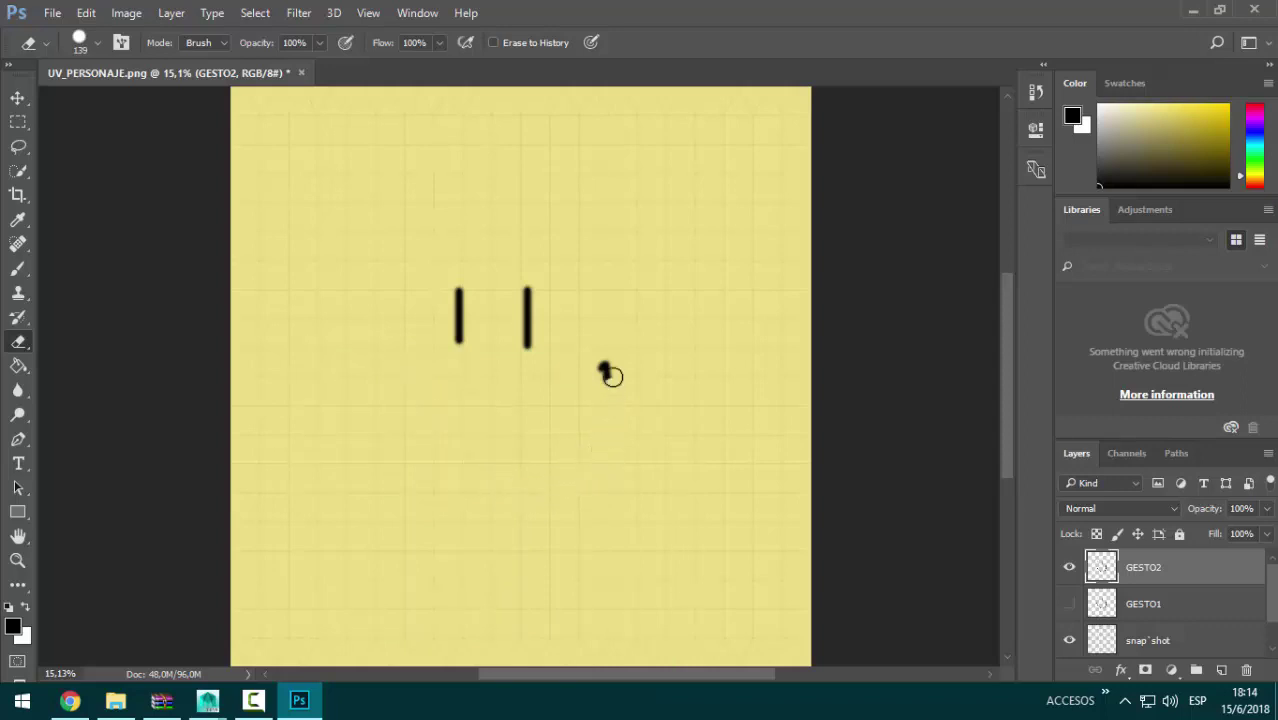
{"action": "key", "text": "b"}
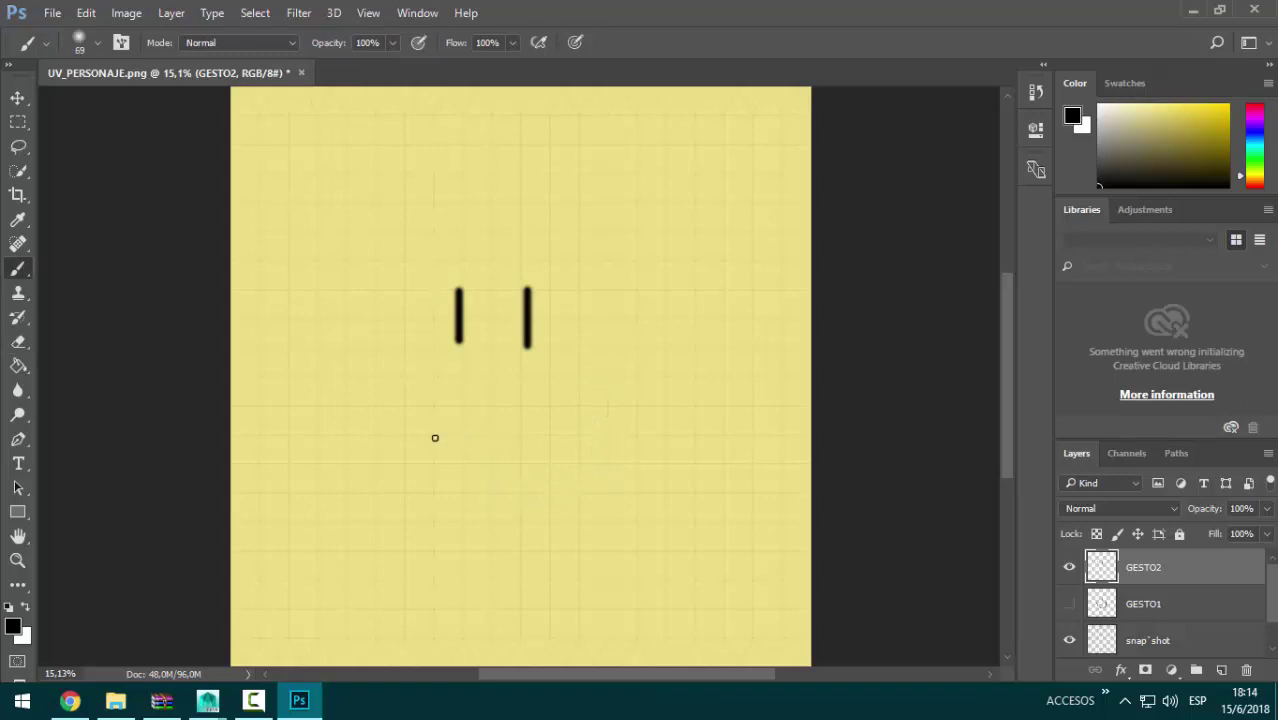
{"action": "left_click_drag", "start_coordinate": [405, 432], "coordinate": [595, 429]}
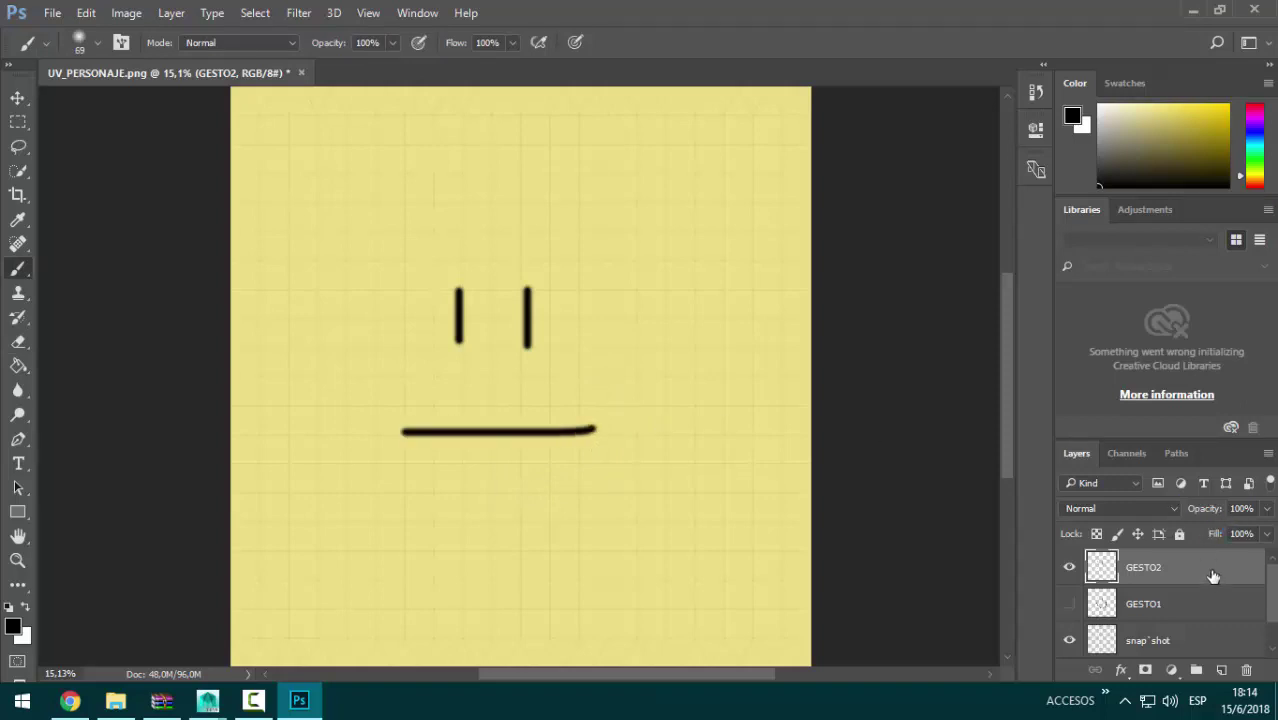
{"action": "key", "text": "ctrl+j"}
Step: Hide GESTO2 and rename its copy to GESTO3
{"action": "left_click", "coordinate": [1069, 603]}
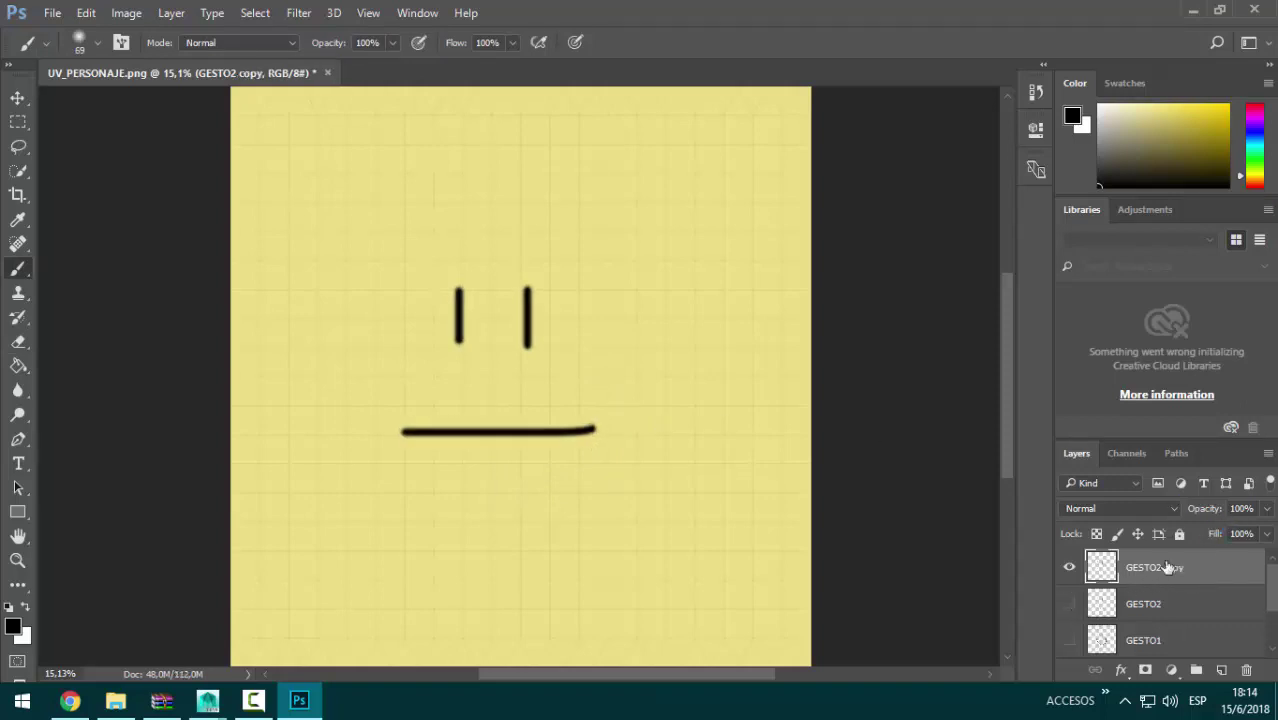
{"action": "double_click", "coordinate": [1160, 567]}
{"action": "left_click_drag", "start_coordinate": [1188, 567], "coordinate": [1147, 567]}
{"action": "type", "text": "3"}
{"action": "key", "text": "Return"}
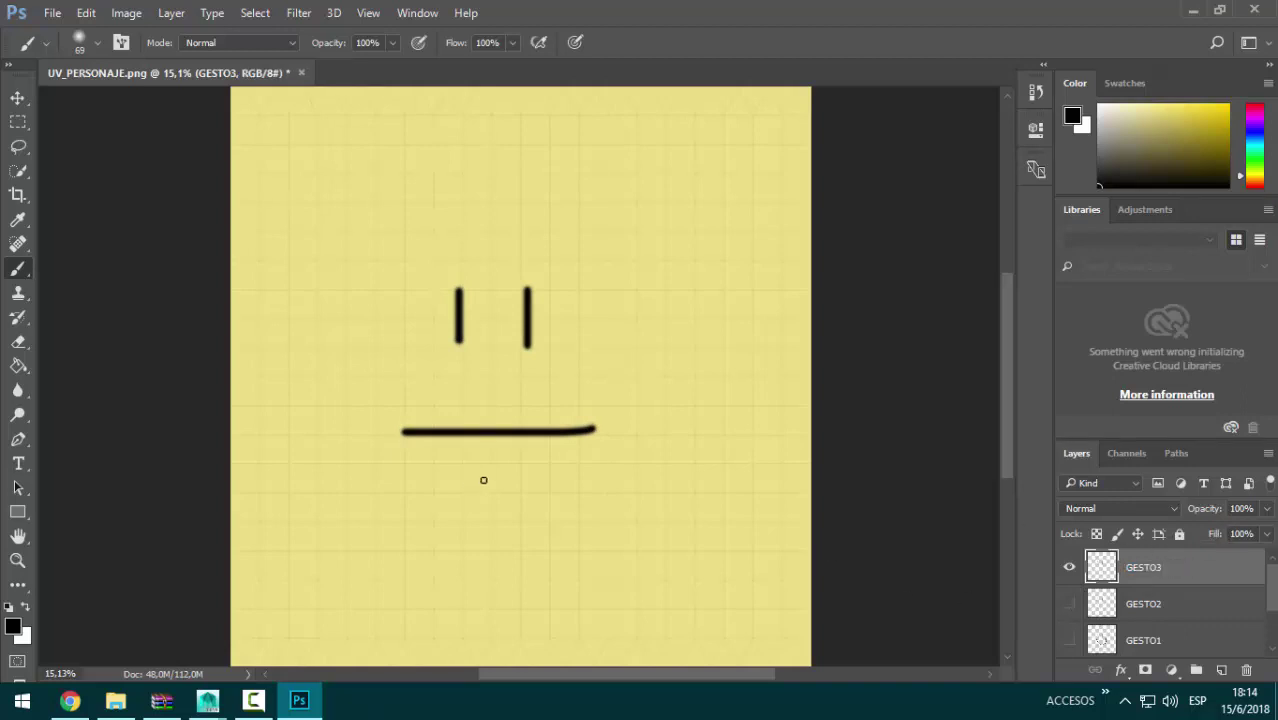
Step: With a 72 px brush, paint a downturned frowning mouth below the eyes
{"action": "right_click", "coordinate": [485, 455]}
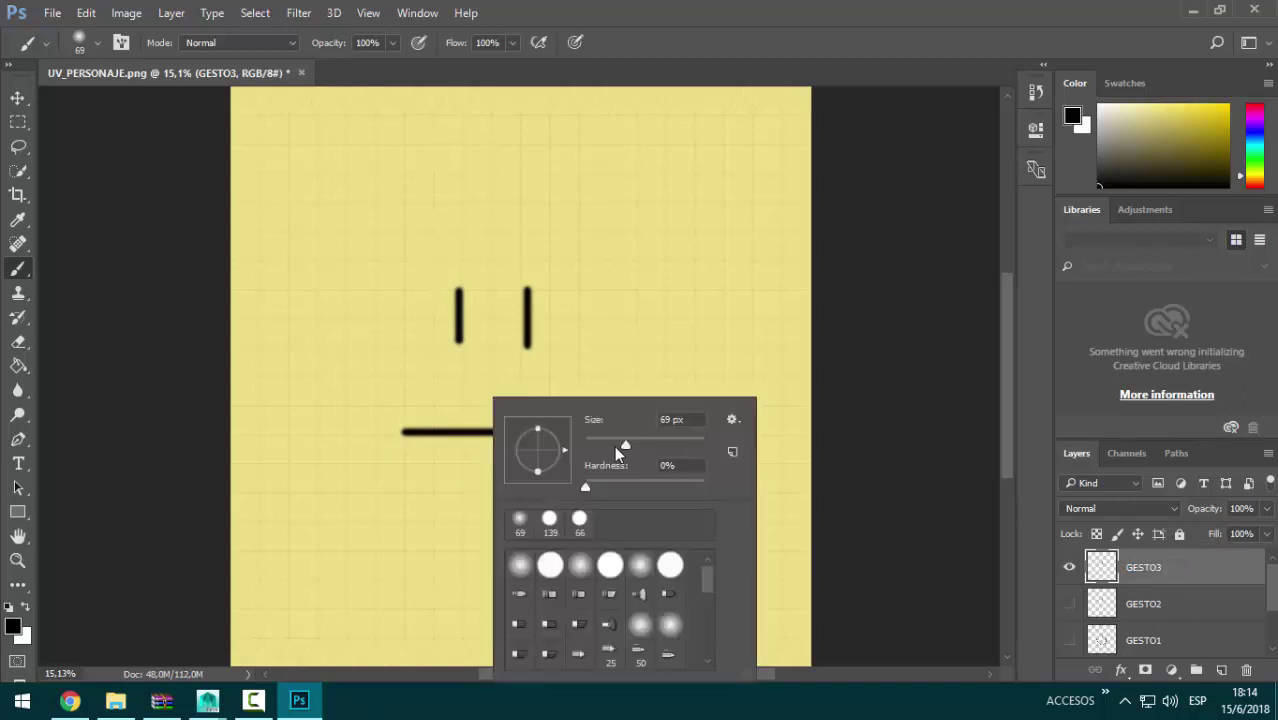
{"action": "left_click_drag", "start_coordinate": [643, 453], "coordinate": [628, 450]}
{"action": "key", "text": "Tab"}
{"action": "key", "text": "Return"}
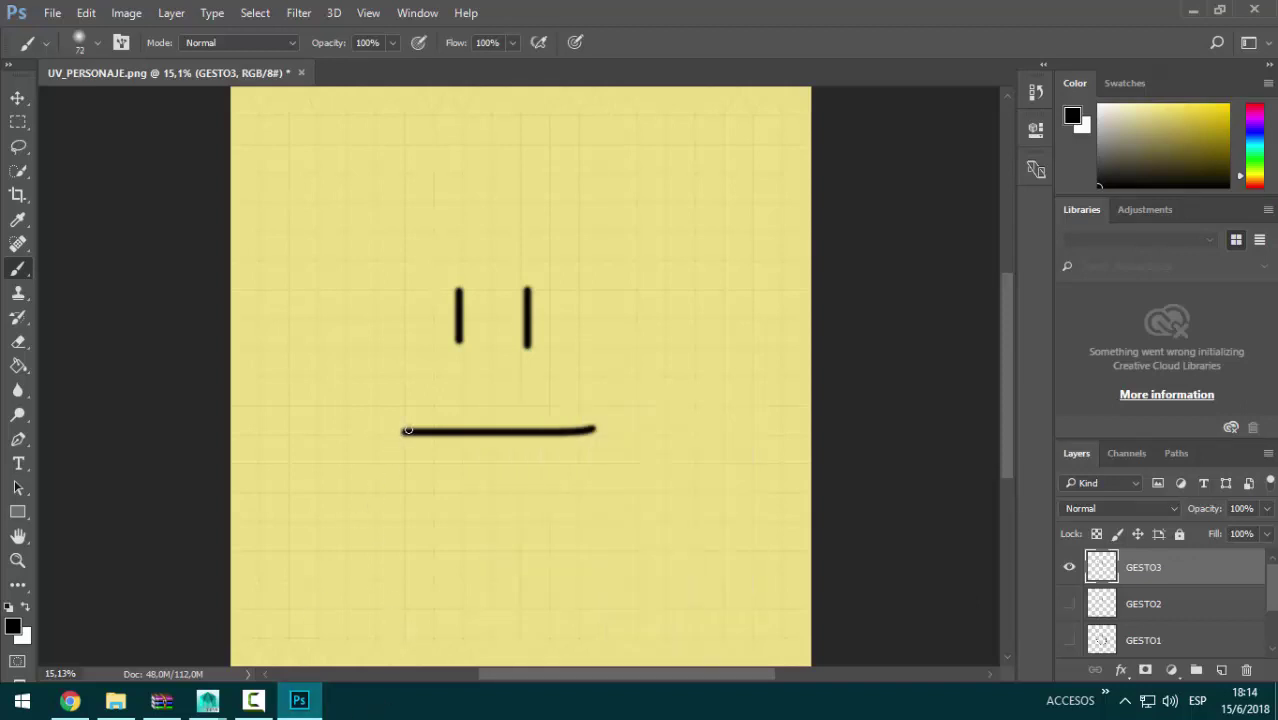
{"action": "mouse_move", "coordinate": [400, 433]}
{"action": "left_mouse_down"}
{"action": "mouse_move", "coordinate": [423, 436]}
{"action": "mouse_move", "coordinate": [379, 434]}
{"action": "mouse_move", "coordinate": [588, 428]}
{"action": "mouse_move", "coordinate": [516, 440]}
{"action": "left_mouse_up"}
{"action": "key", "text": "e"}
{"action": "key", "text": "b"}
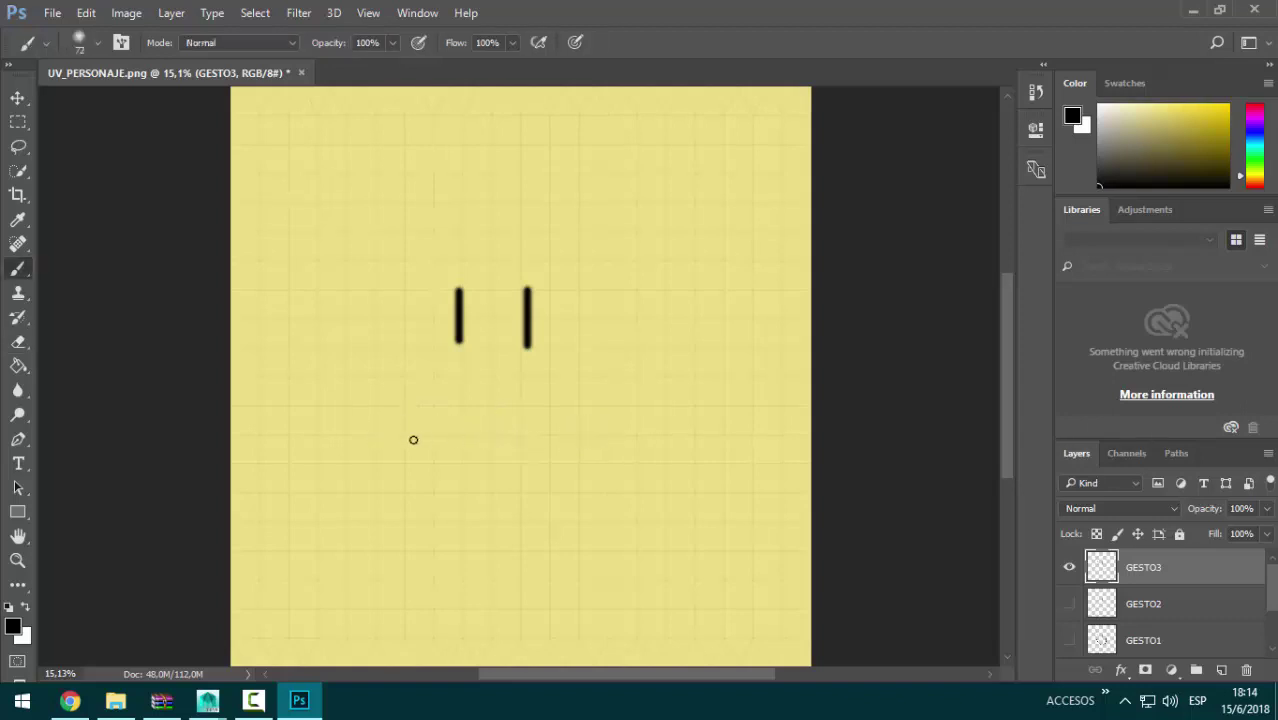
{"action": "mouse_move", "coordinate": [408, 476]}
{"action": "left_mouse_down"}
{"action": "mouse_move", "coordinate": [451, 423]}
{"action": "mouse_move", "coordinate": [516, 417]}
{"action": "mouse_move", "coordinate": [572, 432]}
{"action": "mouse_move", "coordinate": [610, 482]}
{"action": "left_mouse_up"}
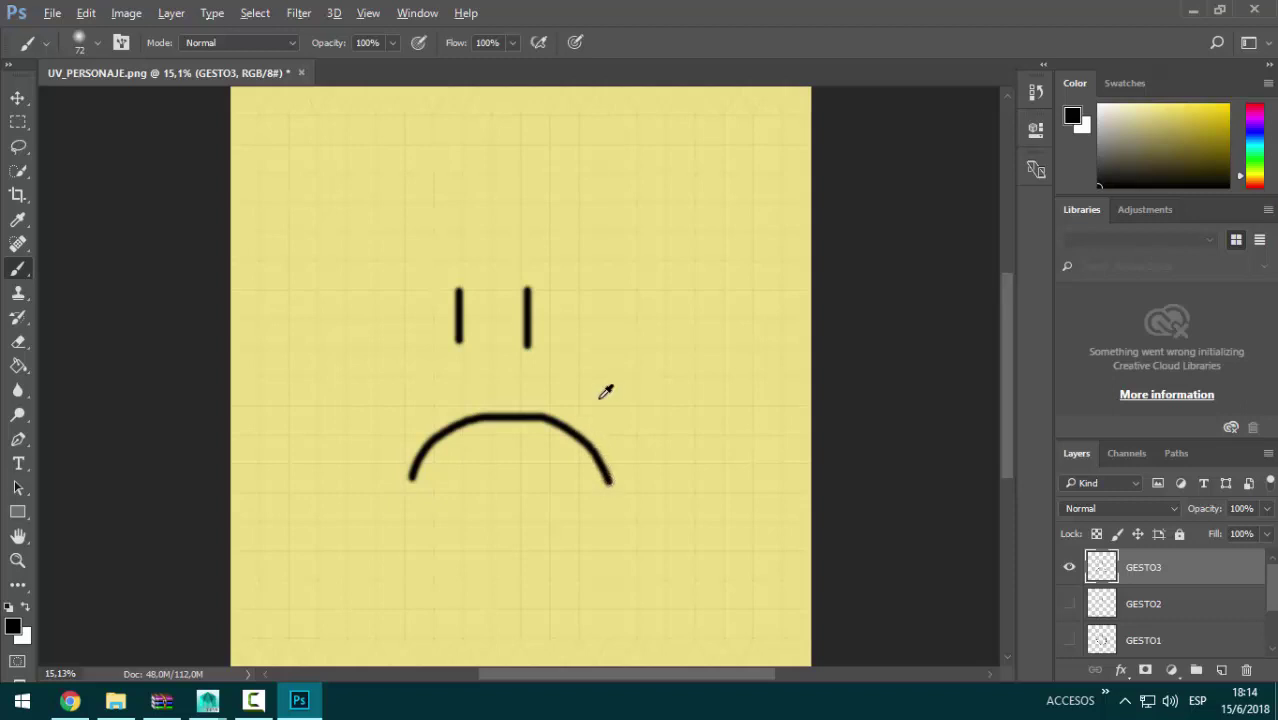
{"action": "scroll", "coordinate": [614, 388], "scroll_direction": "down", "scroll_amount": 1, "text": "alt"}
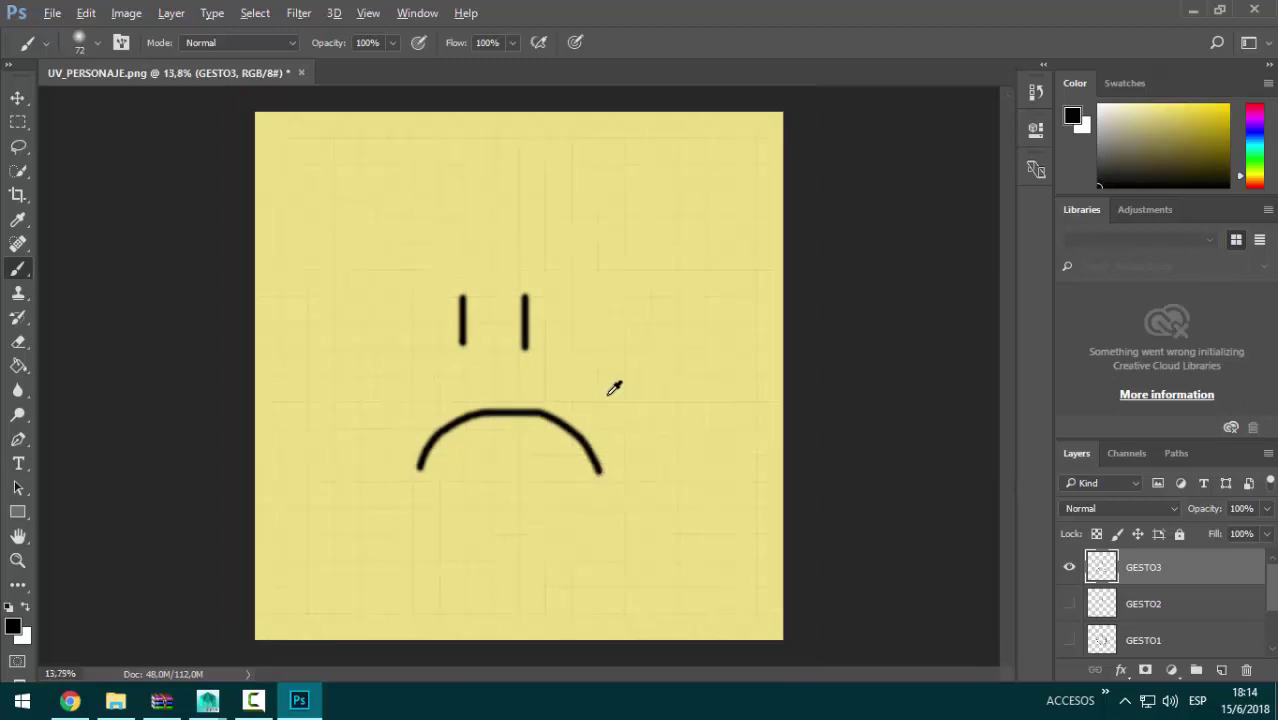
Step: Toggle the GESTO1, GESTO2 and GESTO3 layers to check each face
{"action": "left_click", "coordinate": [1149, 600]}
{"action": "left_click", "coordinate": [1069, 567]}
{"action": "left_click", "coordinate": [1070, 643]}
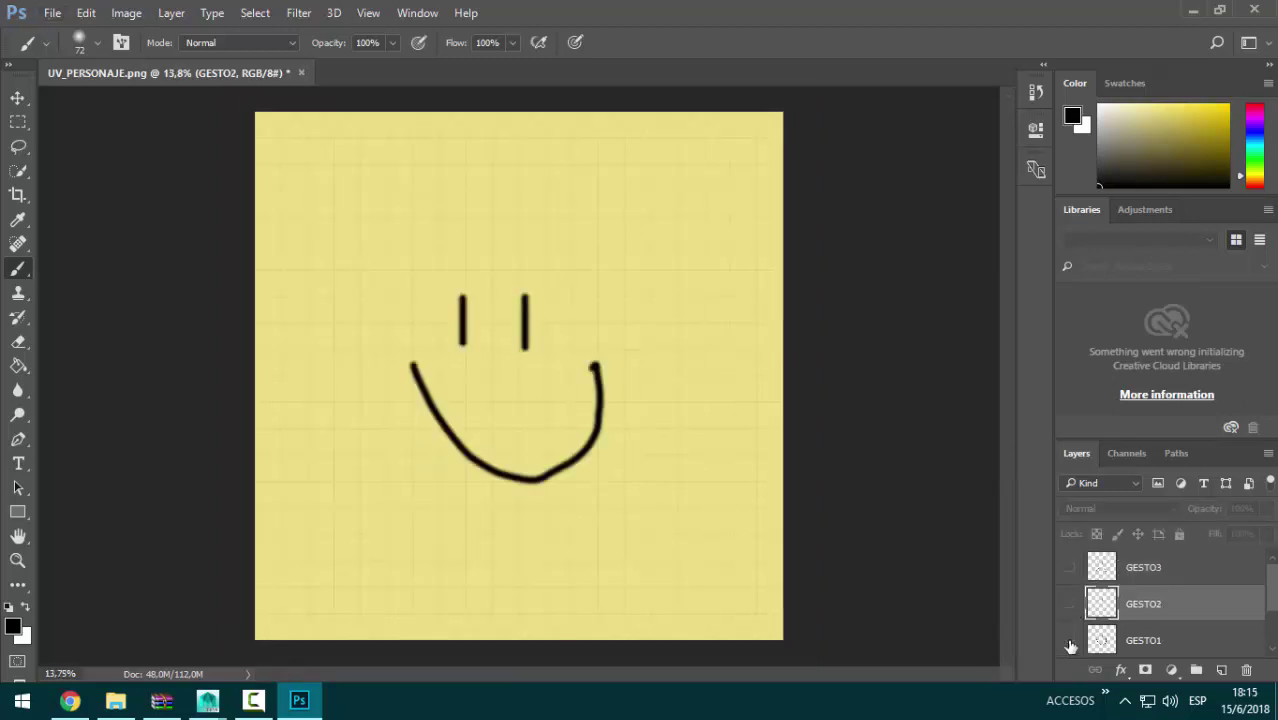
{"action": "left_click", "coordinate": [1070, 640]}
{"action": "left_click", "coordinate": [1069, 604]}
{"action": "left_click", "coordinate": [1069, 604]}
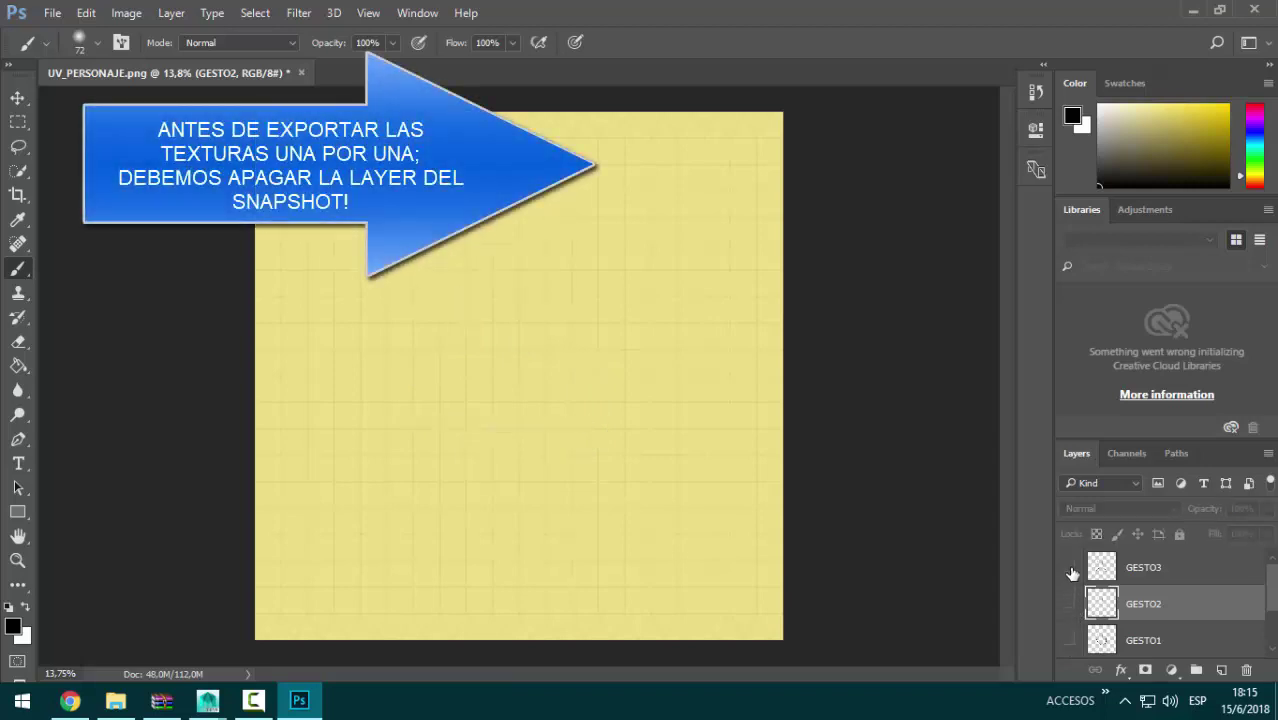
{"action": "left_click", "coordinate": [1069, 567]}
{"action": "left_click", "coordinate": [1069, 567]}
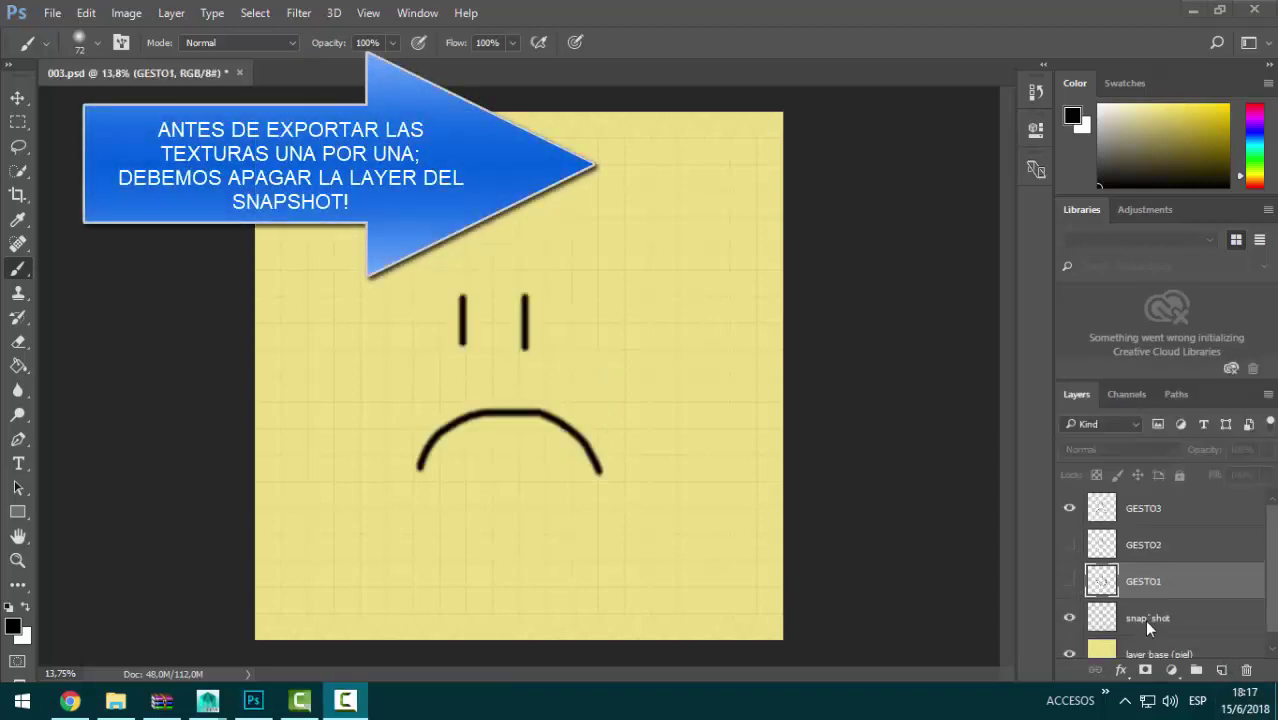
Step: Hide the snap'shot grid layer, leaving the GESTO1 smile showing
{"action": "left_click", "coordinate": [1174, 620]}
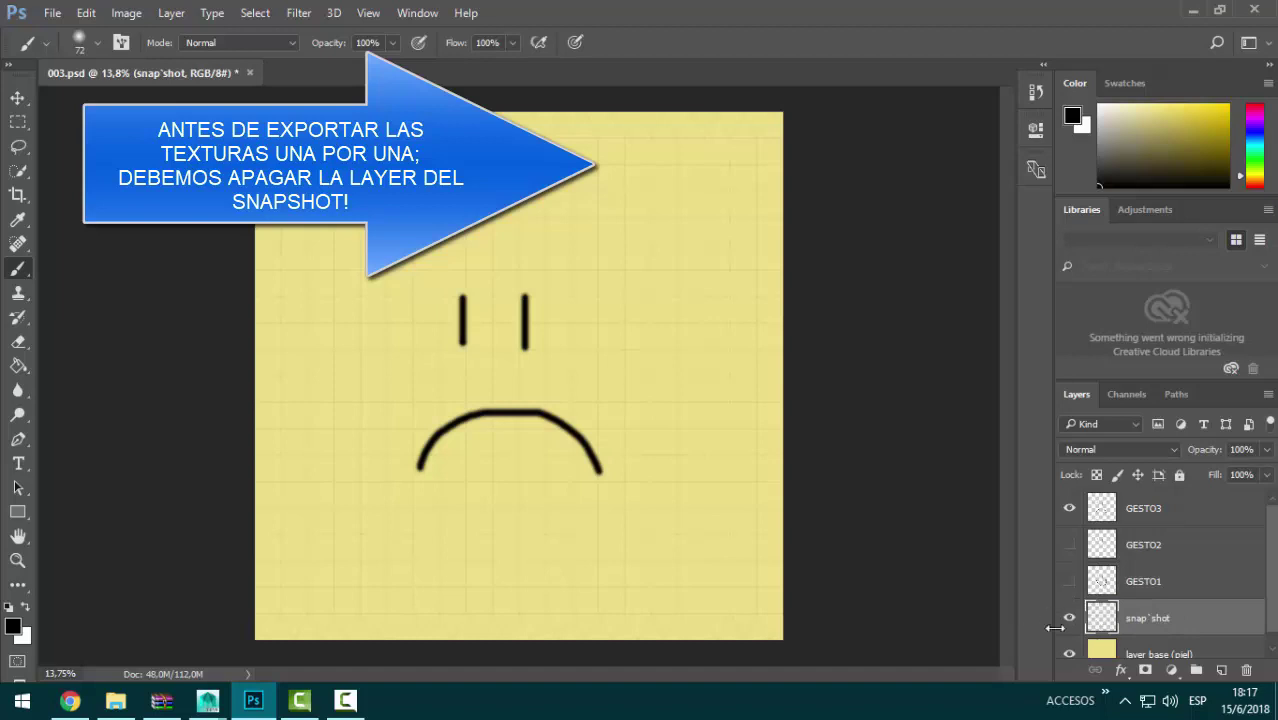
{"action": "left_click", "coordinate": [1069, 620]}
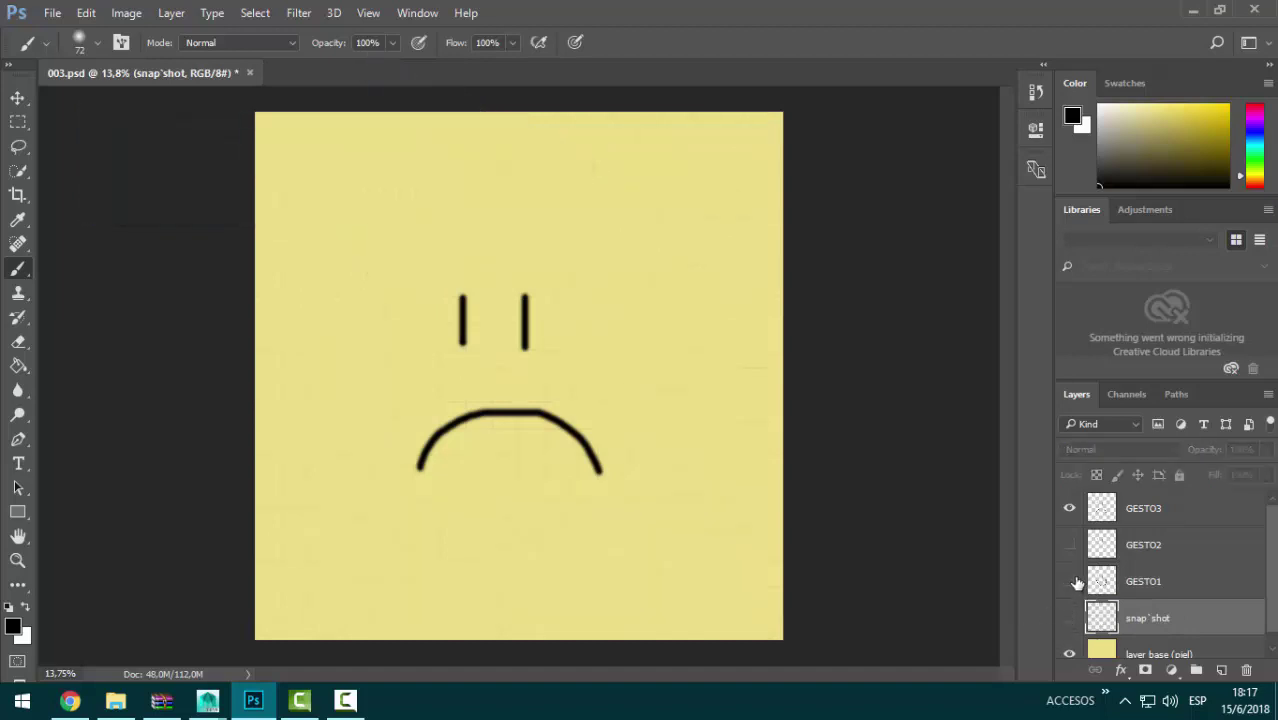
{"action": "left_click", "coordinate": [1070, 510]}
{"action": "left_click", "coordinate": [1069, 581]}
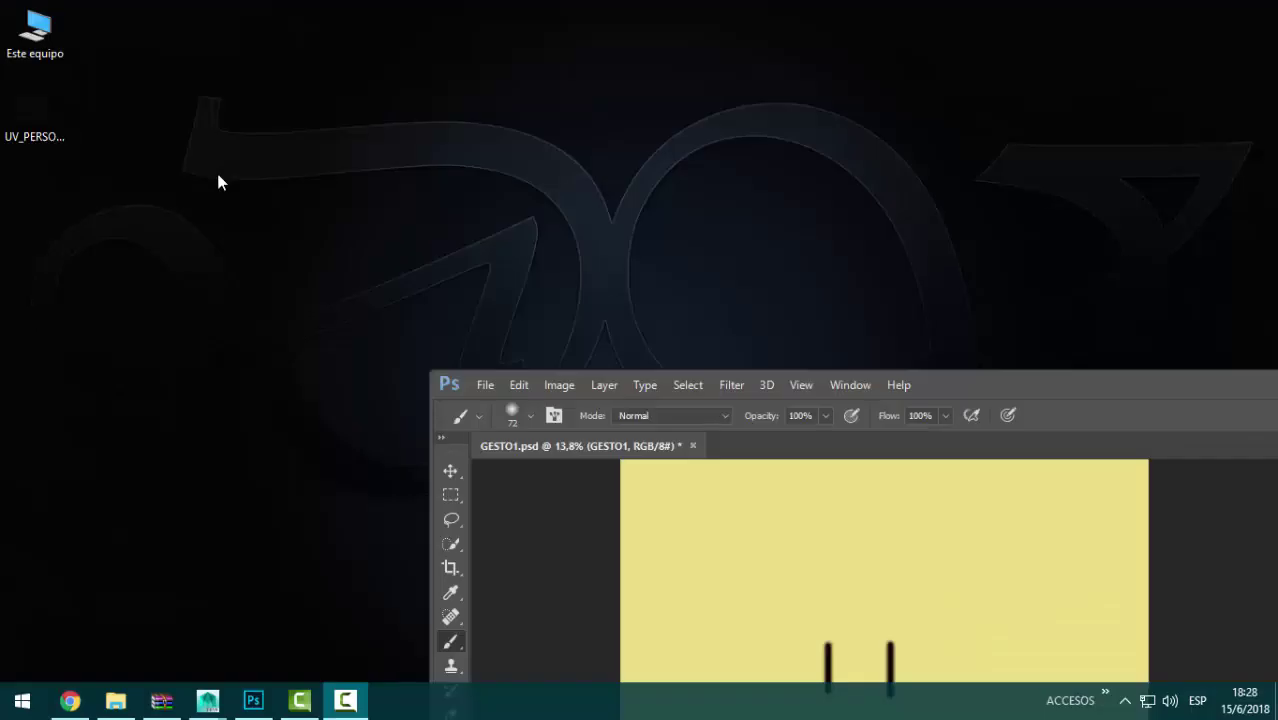
Step: Make a new desktop folder named CARPETA_DE_GESTOS and open it in File Explorer
{"action": "right_click", "coordinate": [448, 196]}
{"action": "mouse_move", "coordinate": [496, 523]}
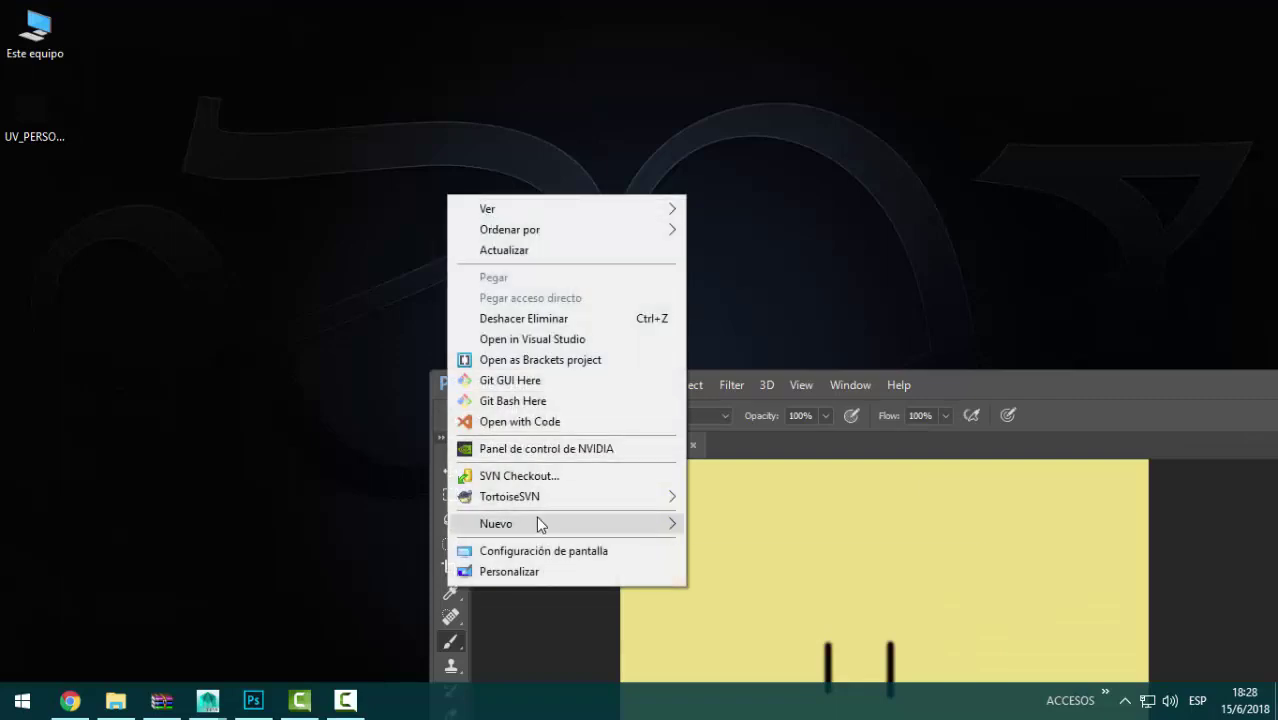
{"action": "left_click", "coordinate": [805, 212]}
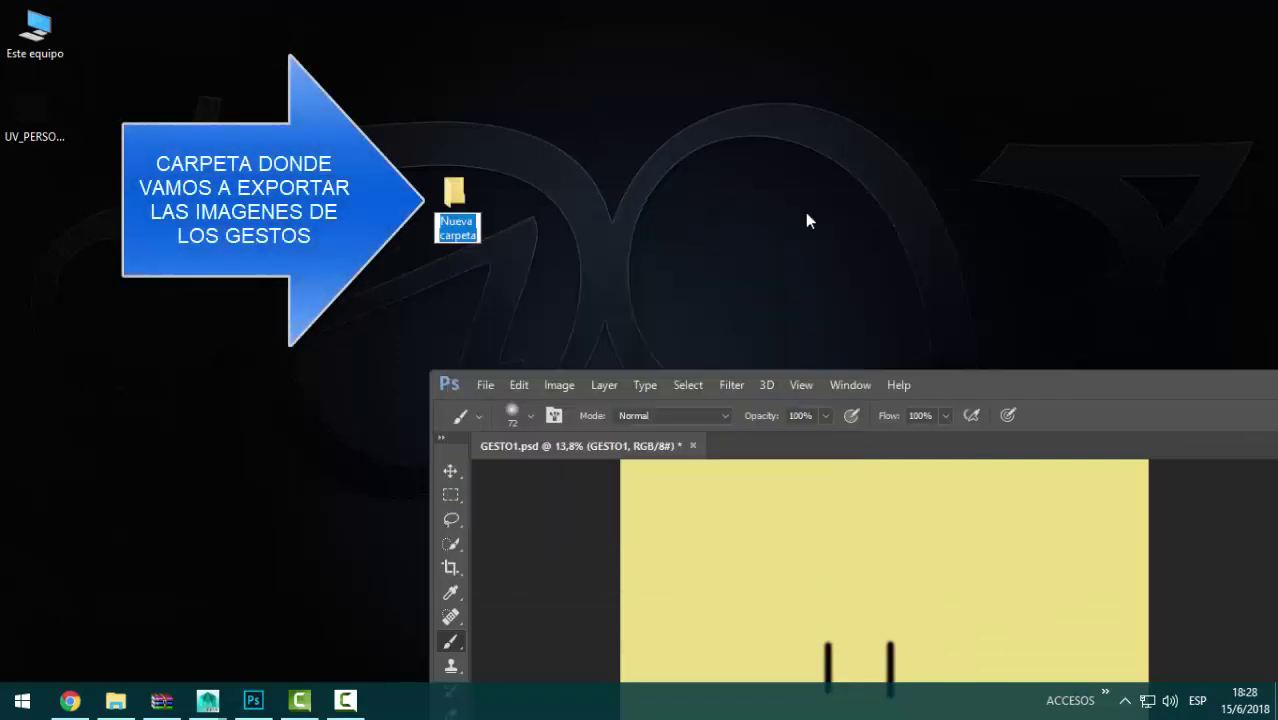
{"action": "type", "text": "S"}
{"action": "type", "text": "RP"}
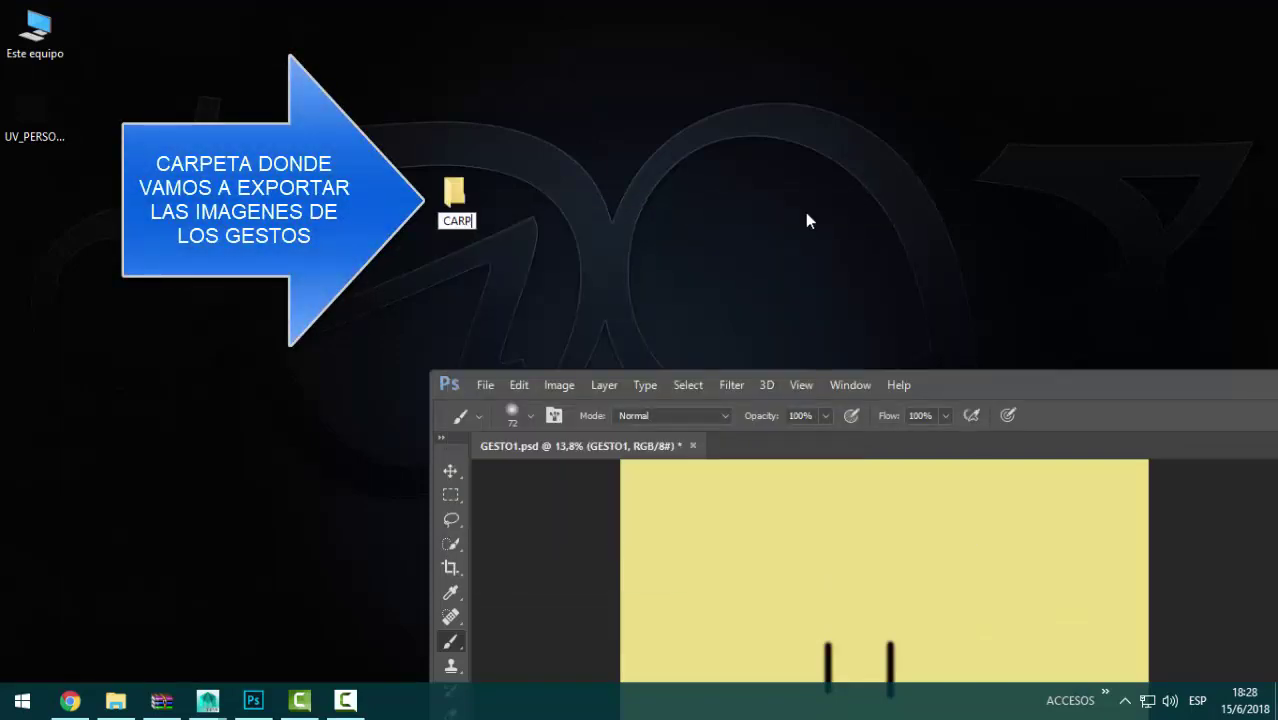
{"action": "type", "text": "ETA_DE"}
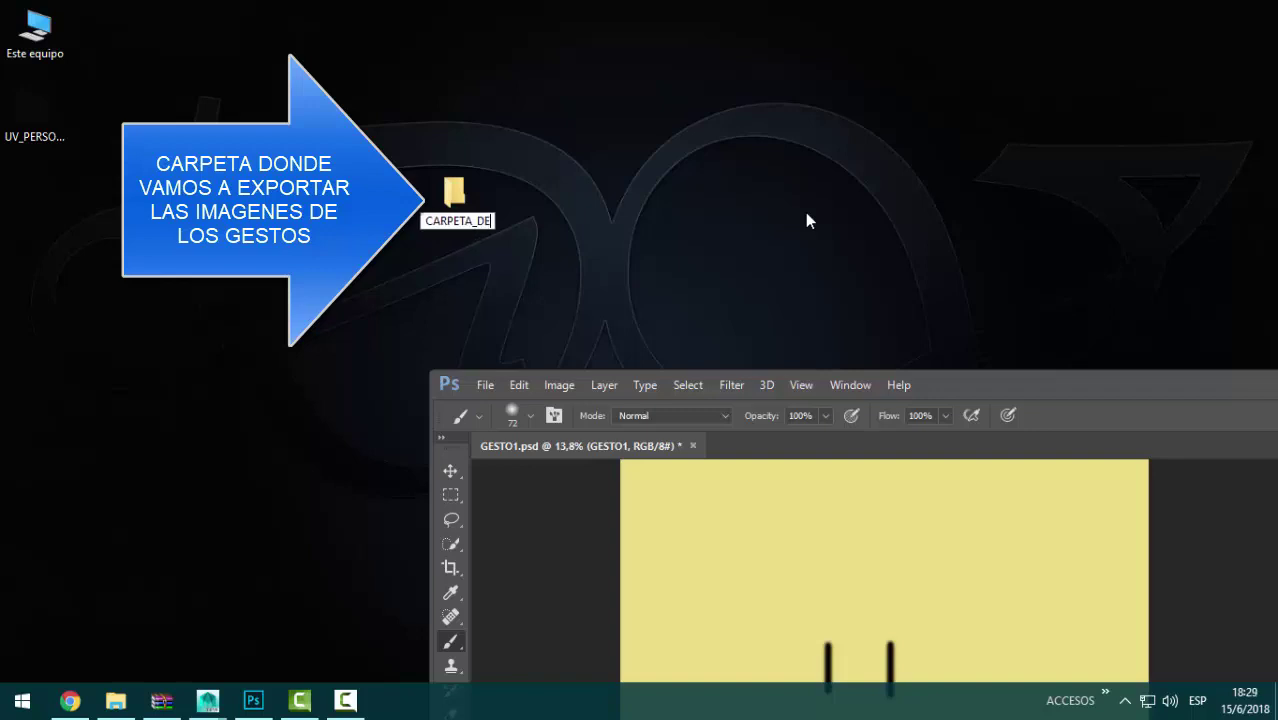
{"action": "type", "text": "_GESTOS"}
{"action": "key", "text": "Return"}
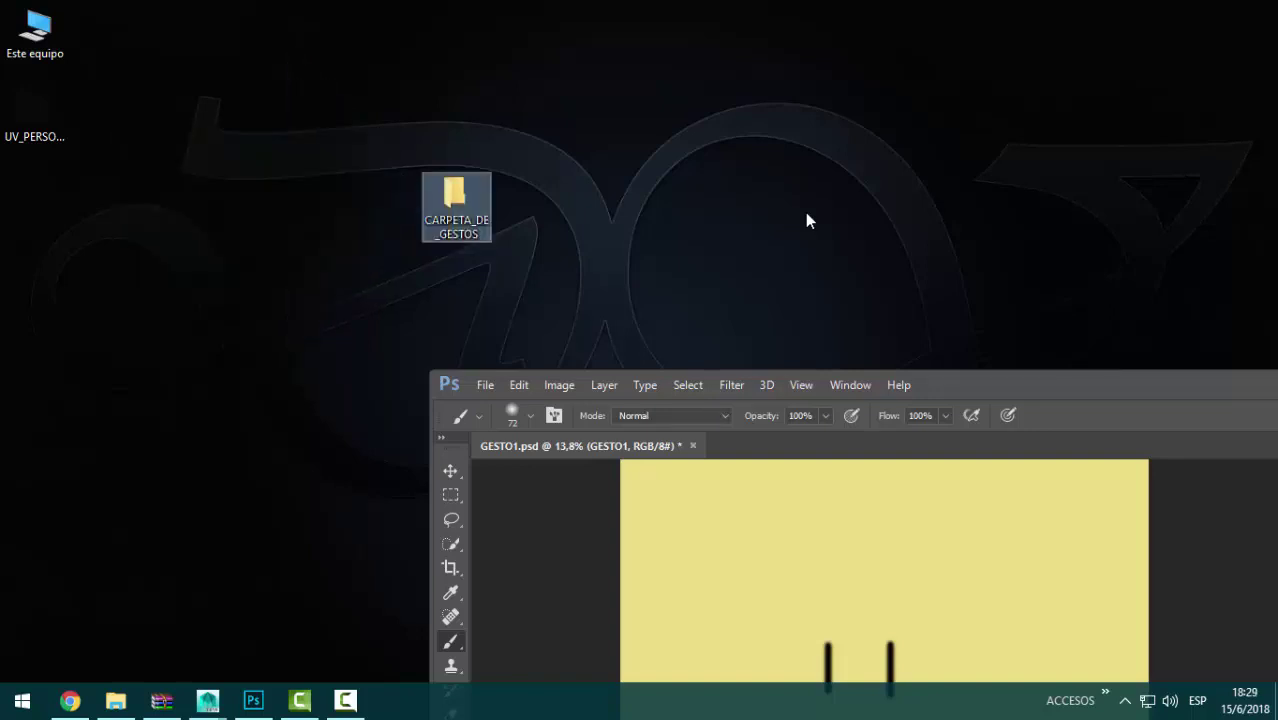
{"action": "double_click", "coordinate": [484, 211]}
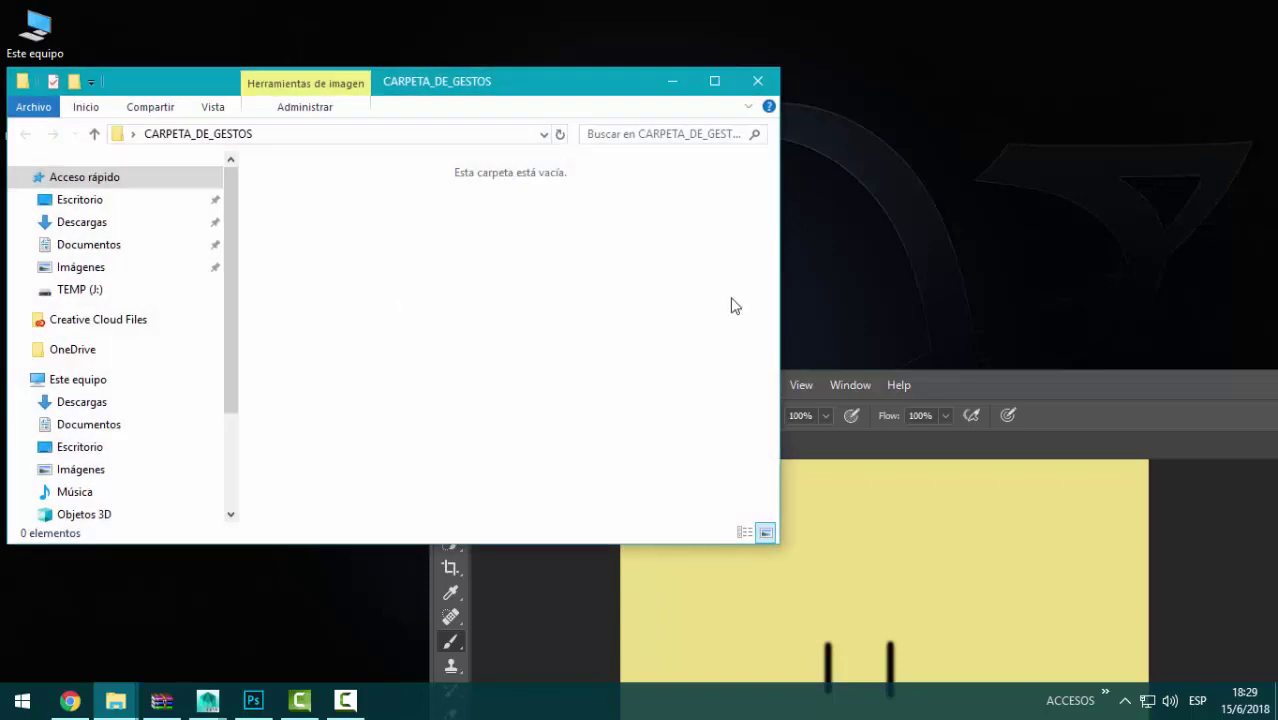
Step: Maximize Photoshop and make the GESTO1 smile layer visible
{"action": "left_click_drag", "start_coordinate": [1033, 389], "coordinate": [940, 249]}
{"action": "double_click", "coordinate": [940, 249]}
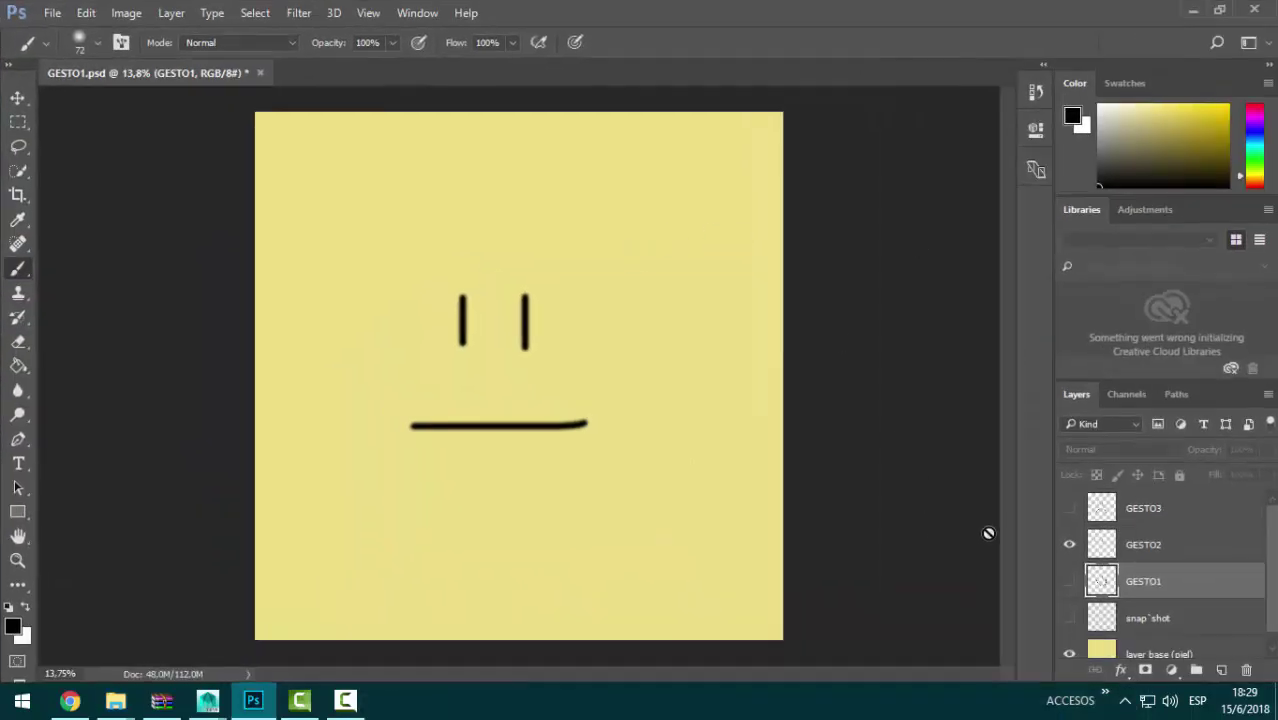
{"action": "left_click", "coordinate": [1069, 581]}
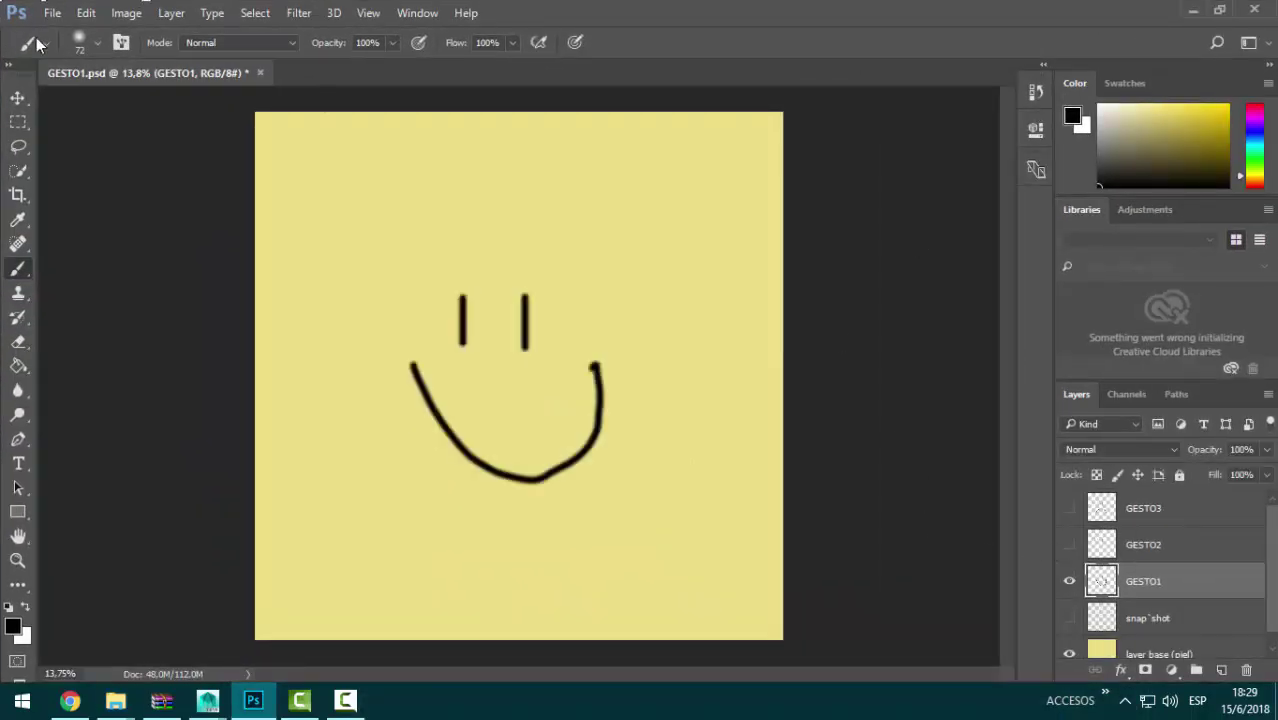
Step: Save the image as JPEG GESTO1 with default options, then show the GESTO2 layer instead
{"action": "left_click", "coordinate": [52, 12]}
{"action": "left_click", "coordinate": [163, 220]}
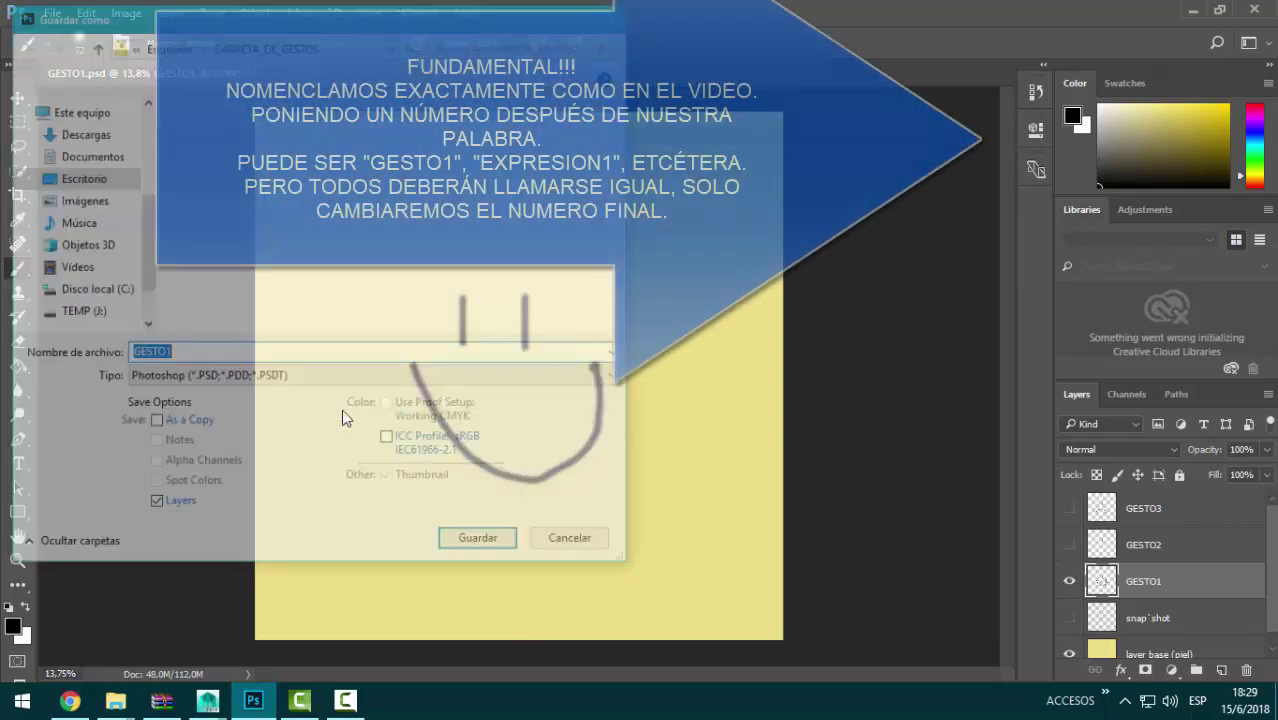
{"action": "left_click", "coordinate": [408, 375]}
{"action": "left_click", "coordinate": [247, 522]}
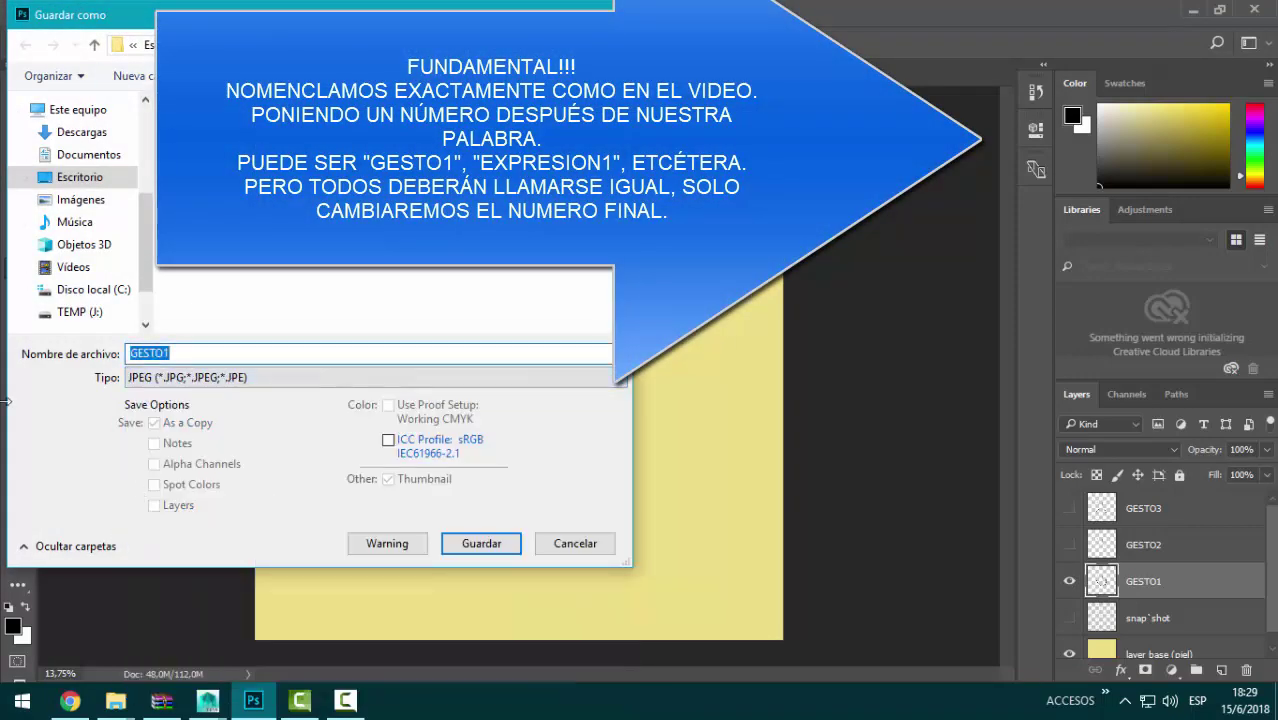
{"action": "type", "text": "GES"}
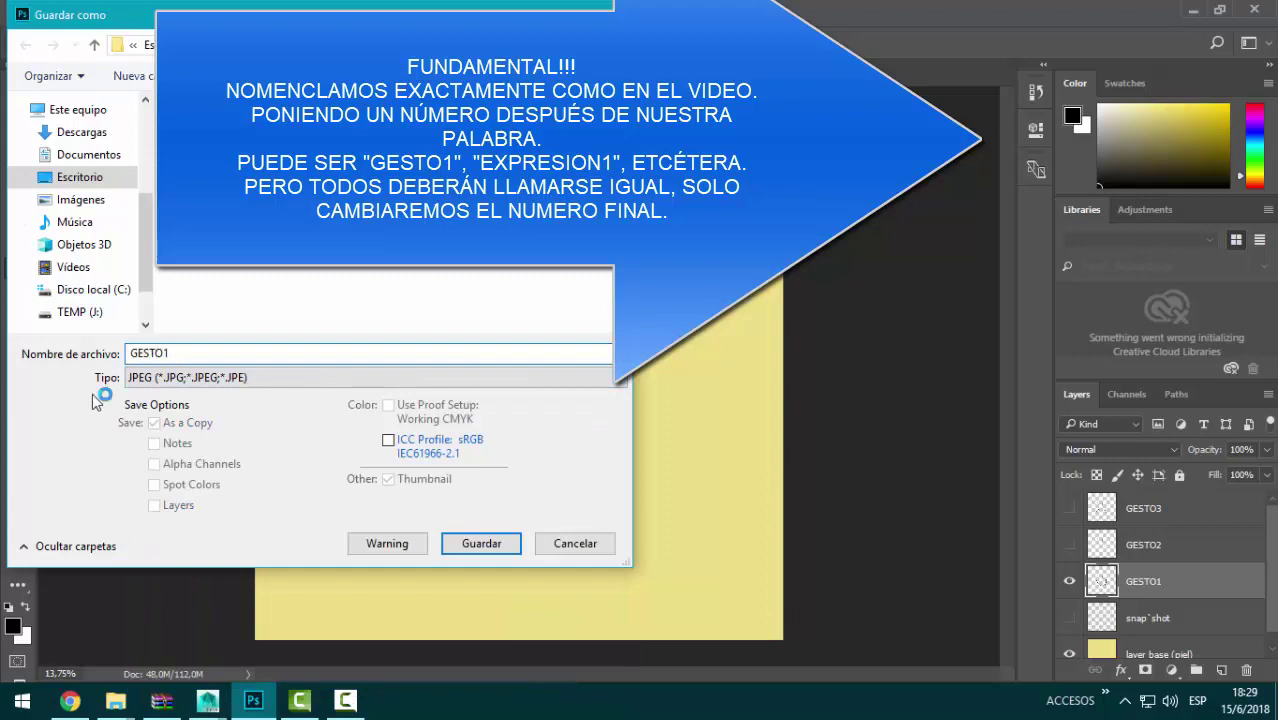
{"action": "left_click", "coordinate": [479, 550]}
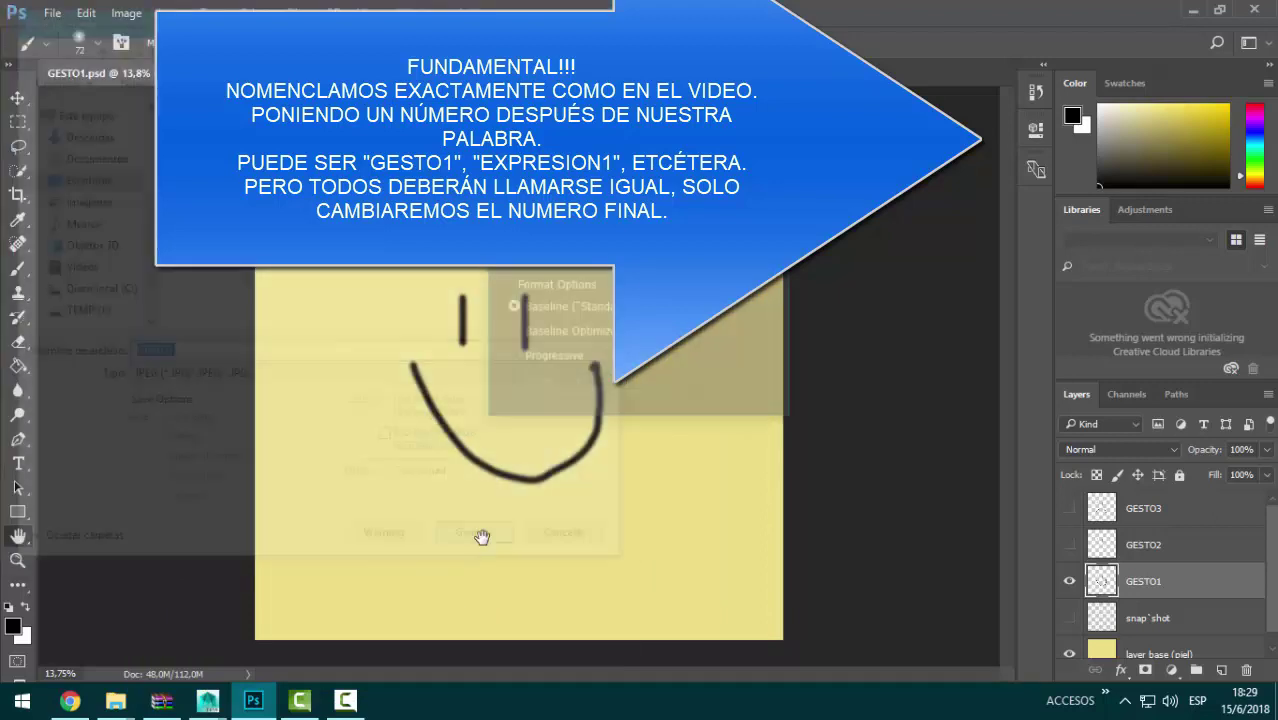
{"action": "key", "text": "Return"}
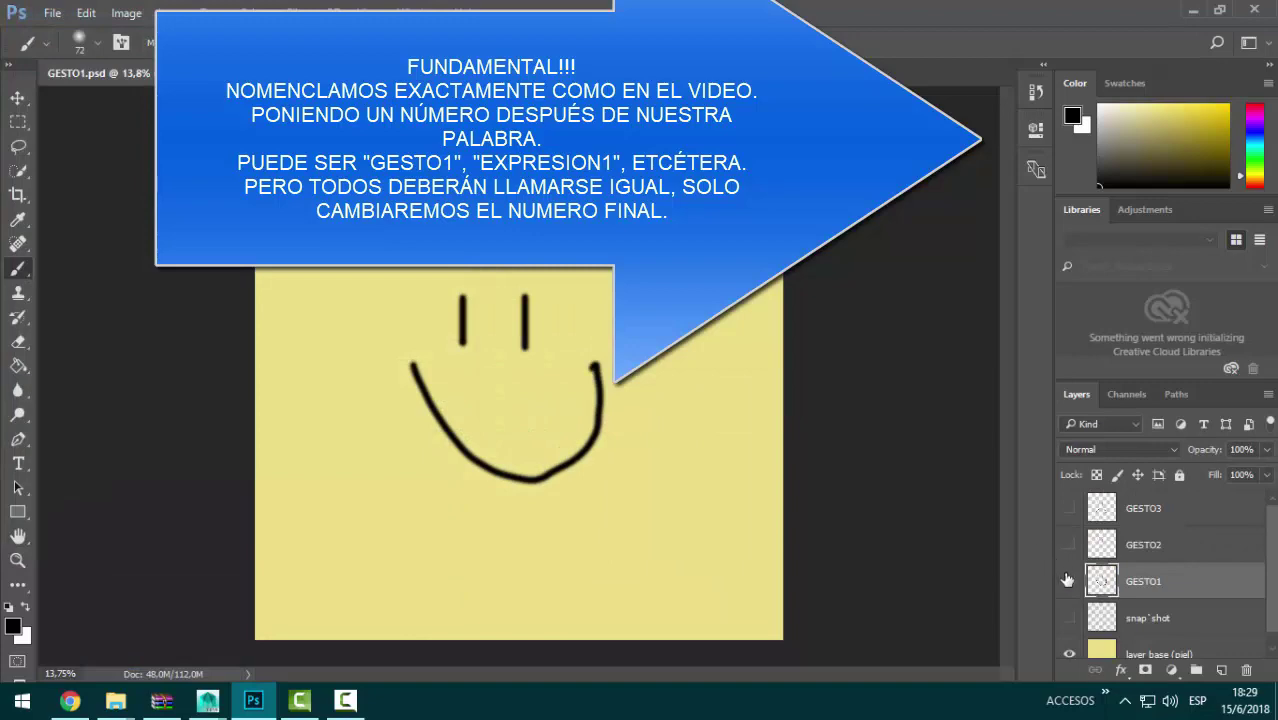
{"action": "left_click", "coordinate": [1067, 580]}
{"action": "left_click", "coordinate": [1069, 544]}
Step: Save the straight-mouth face as JPEG GESTO2 with default quality options
{"action": "left_click", "coordinate": [52, 13]}
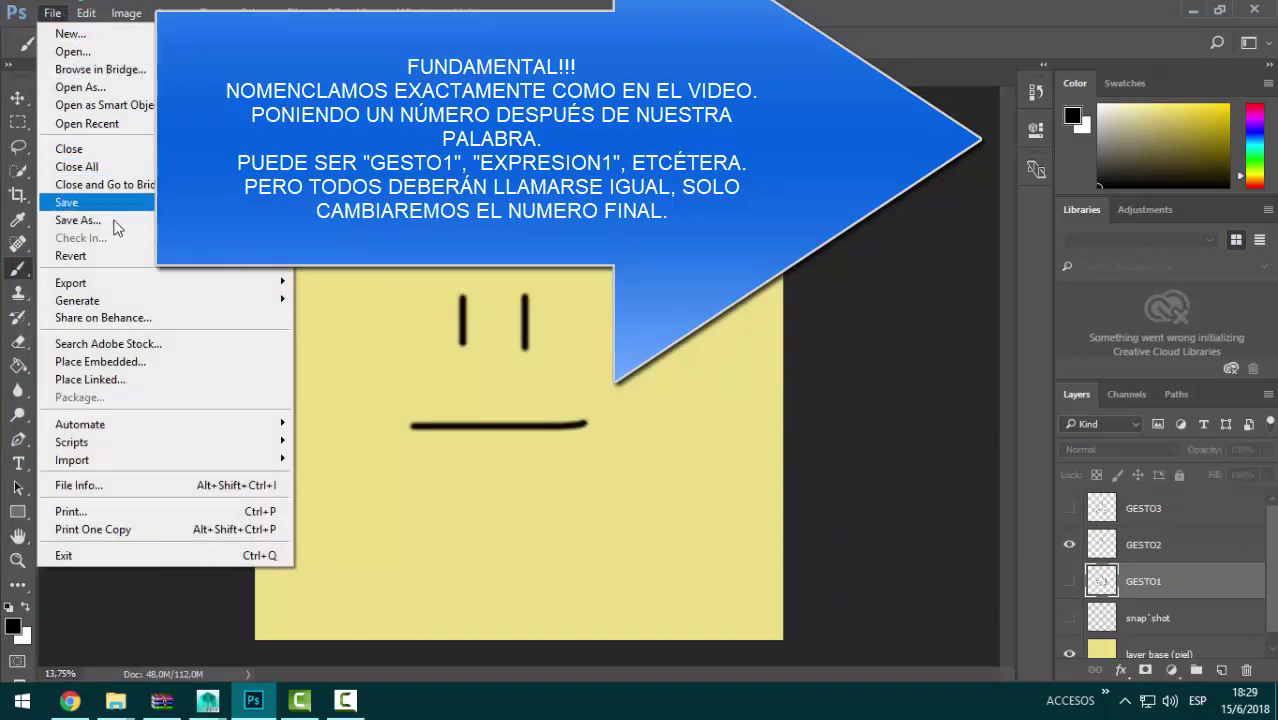
{"action": "left_click", "coordinate": [113, 220]}
{"action": "type", "text": "GESTO1"}
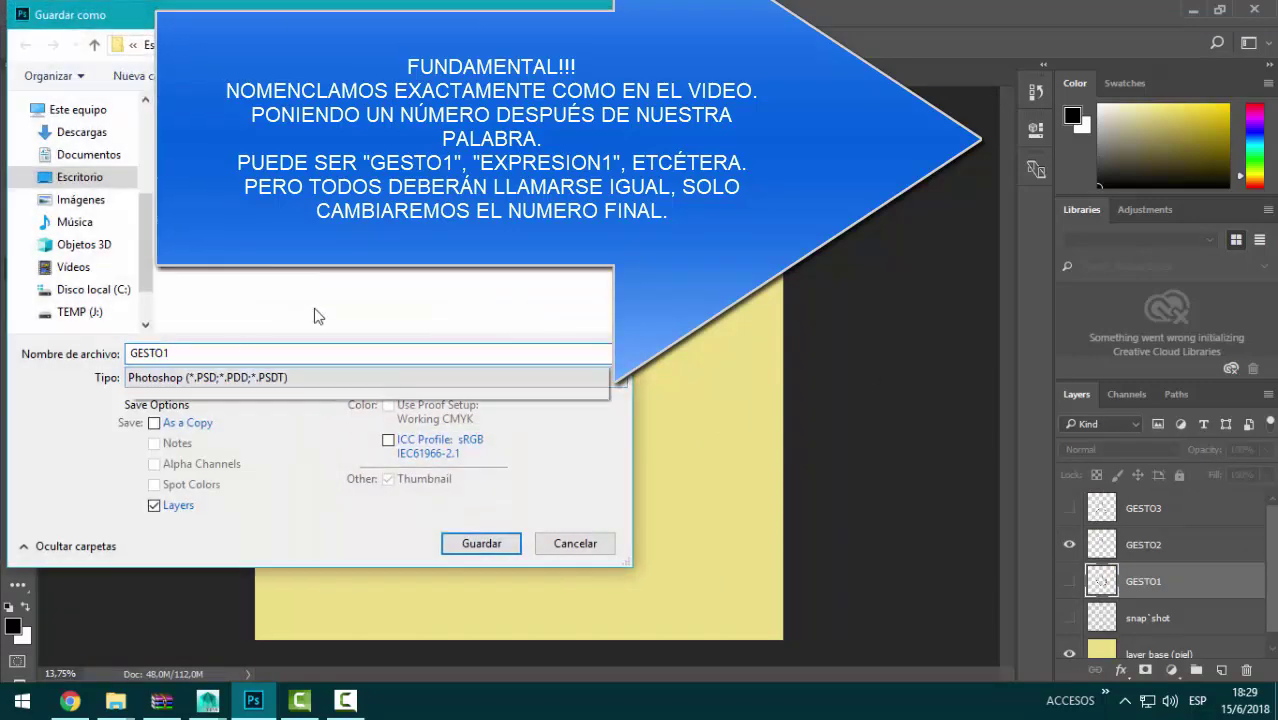
{"action": "key", "text": "BackSpace"}
{"action": "type", "text": "2"}
{"action": "left_click", "coordinate": [335, 382]}
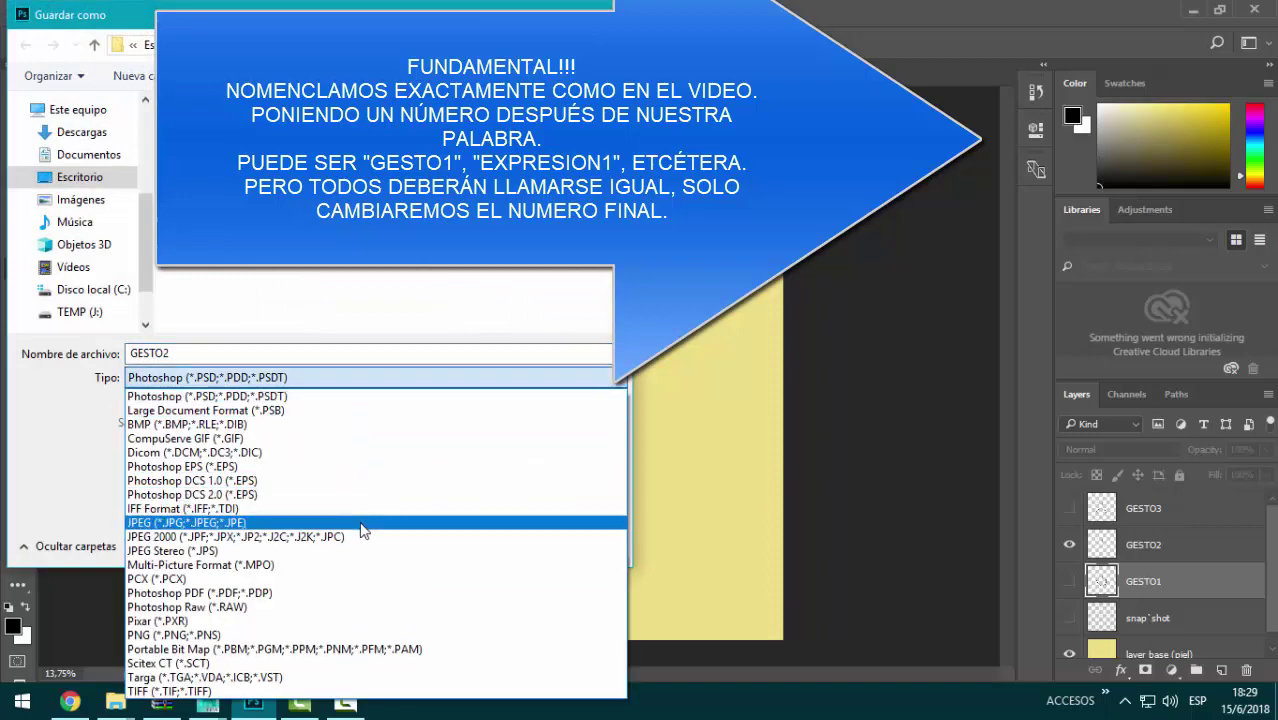
{"action": "left_click", "coordinate": [345, 522]}
{"action": "left_click", "coordinate": [458, 543]}
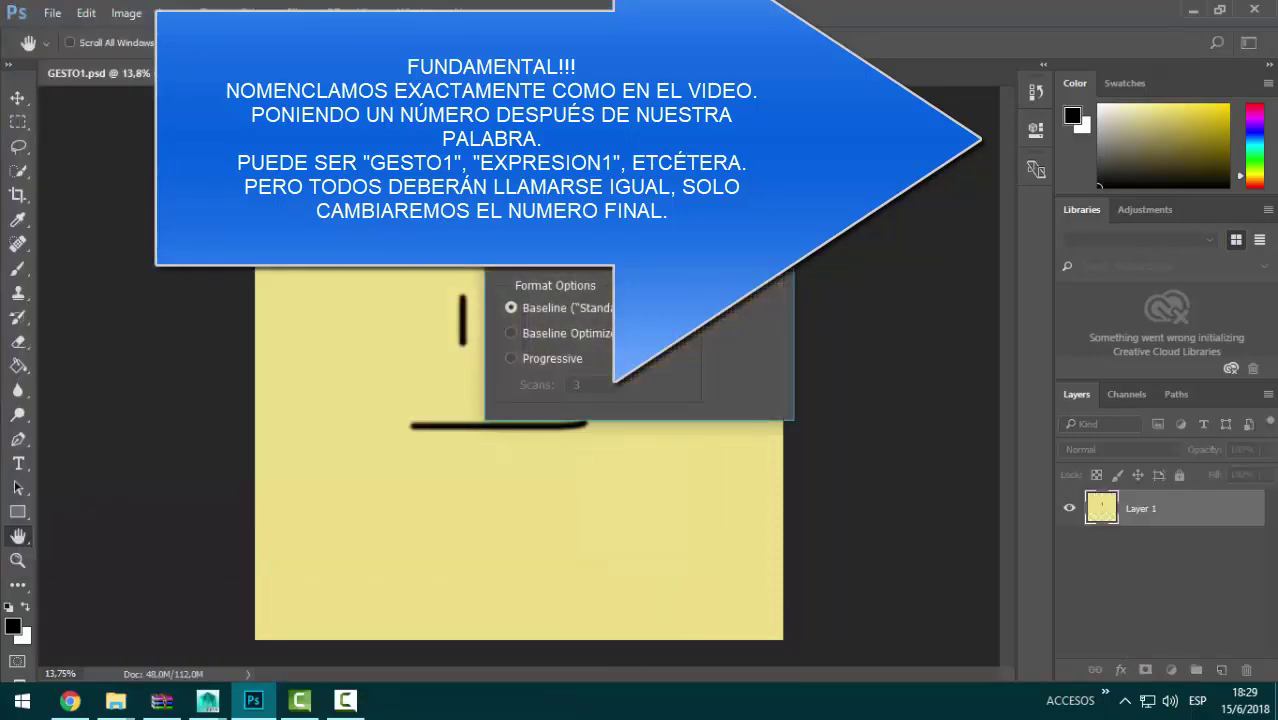
{"action": "key", "text": "Return"}
Step: Switch to the GESTO3 frown layer and save it as JPEG GESTO3
{"action": "left_click", "coordinate": [1069, 508]}
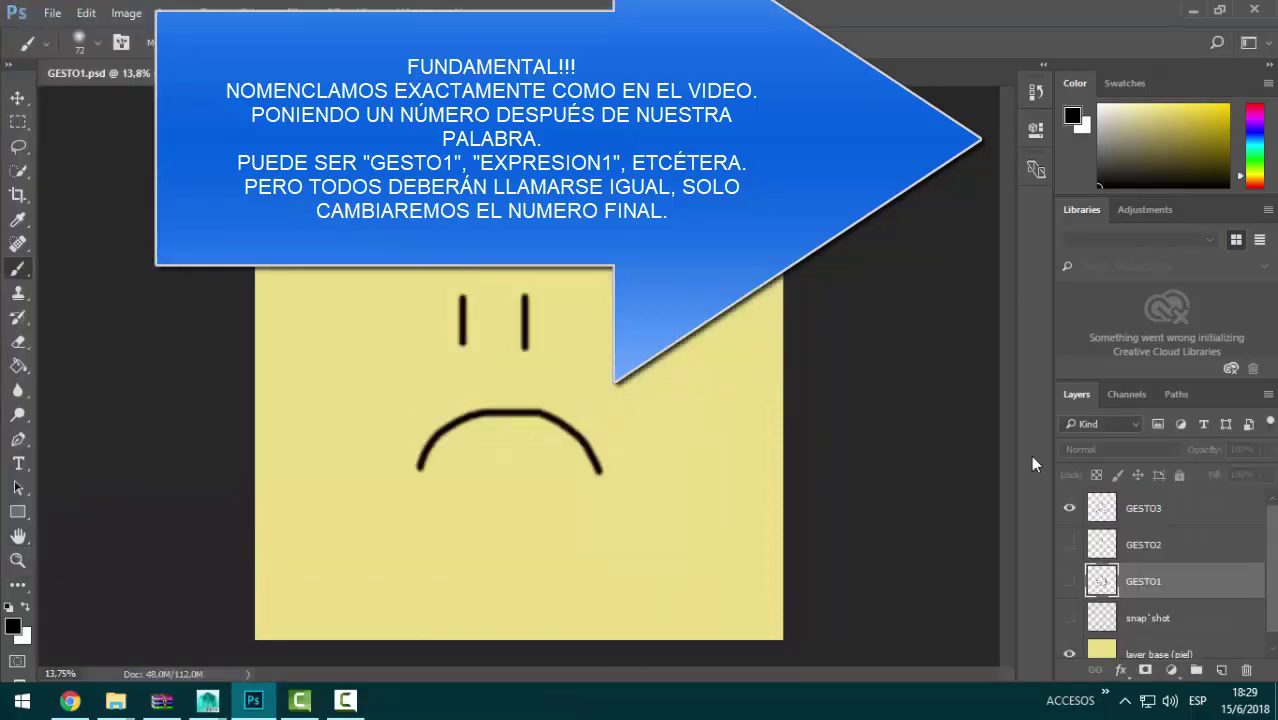
{"action": "left_click", "coordinate": [52, 13]}
{"action": "left_click", "coordinate": [78, 219]}
{"action": "type", "text": "GESTO3"}
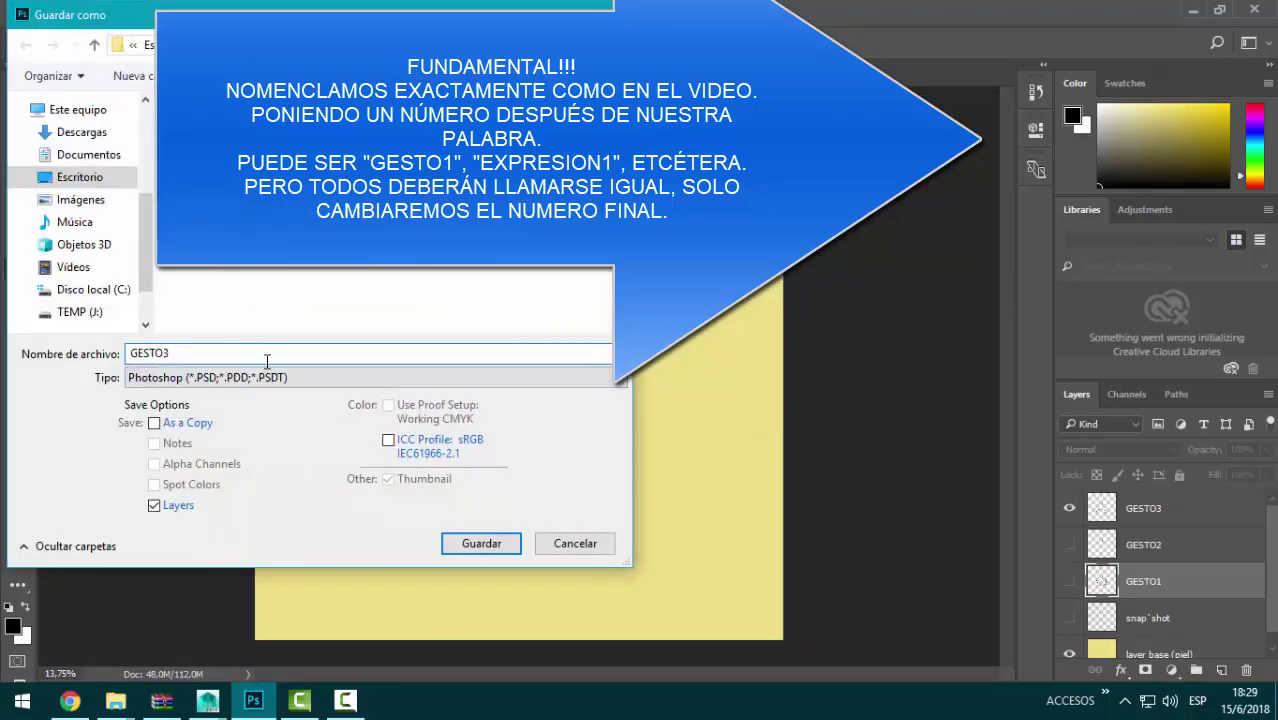
{"action": "left_click", "coordinate": [277, 377]}
{"action": "left_click", "coordinate": [310, 526]}
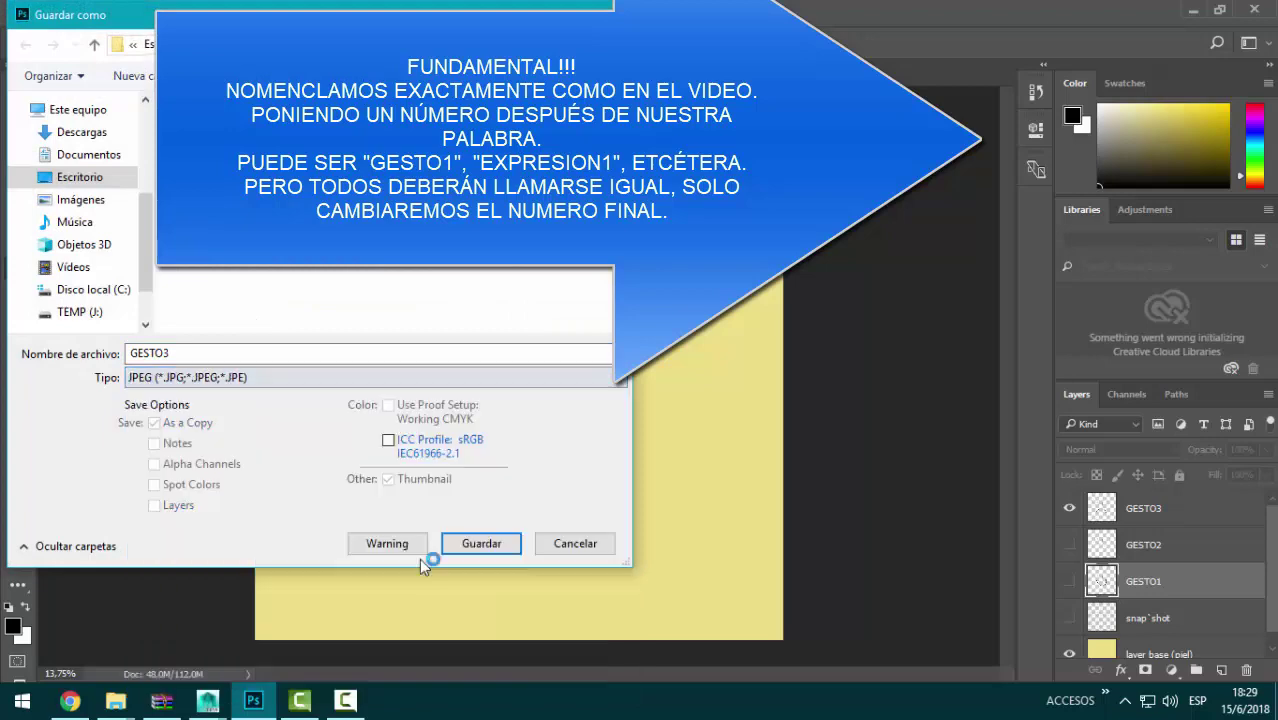
{"action": "left_click", "coordinate": [481, 543]}
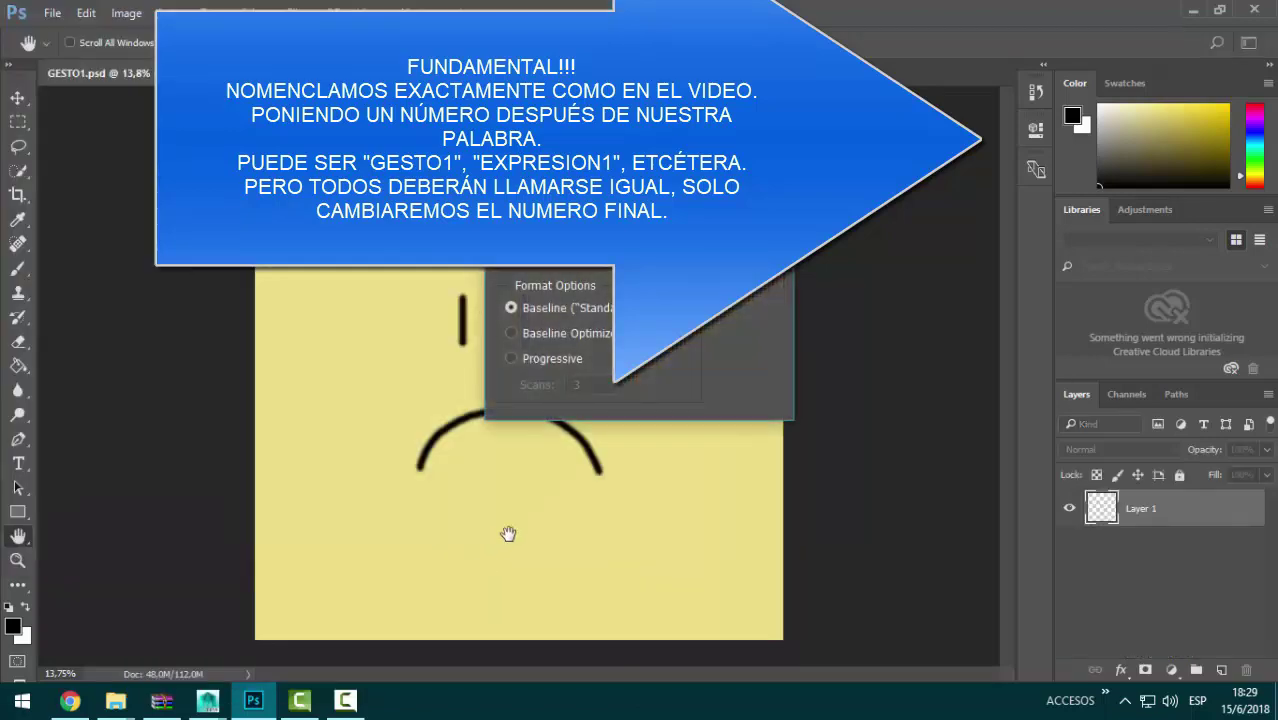
{"action": "key", "text": "Return"}
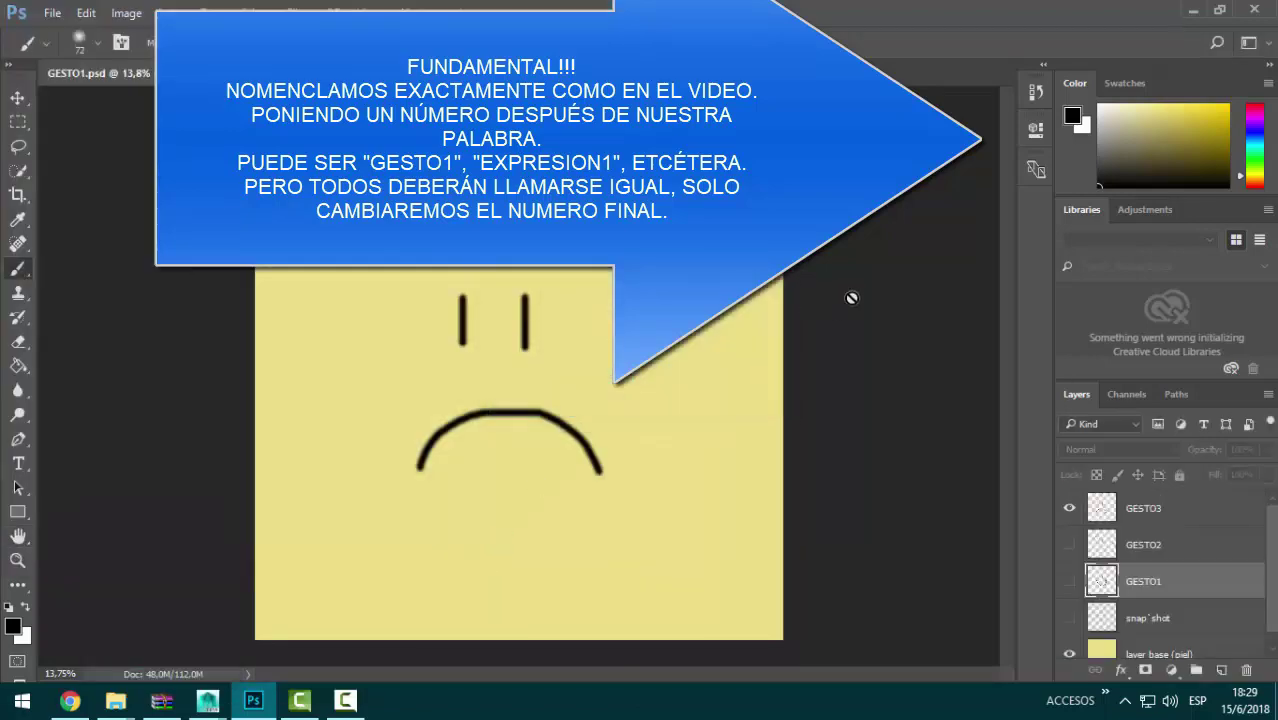
Step: Confirm CARPETA_DE_GESTOS contains the GESTO1–GESTO3 images, then return to Maya
{"action": "left_click", "coordinate": [1193, 9]}
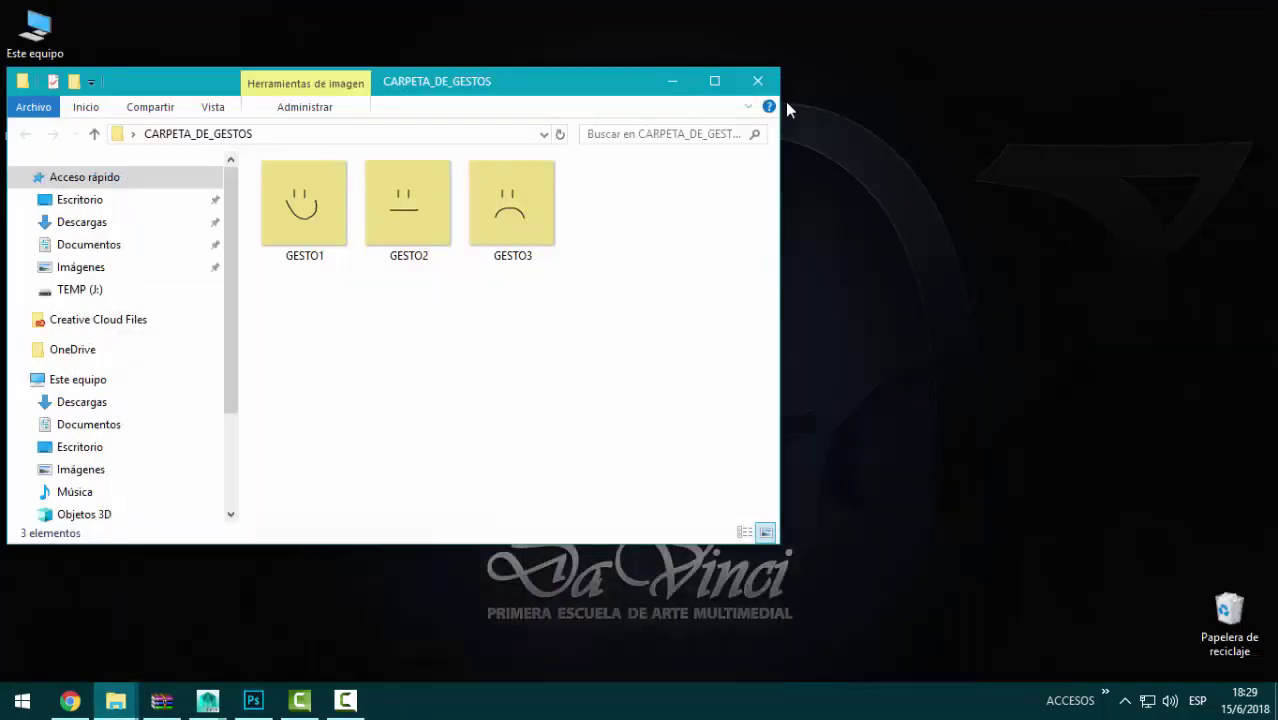
{"action": "left_click", "coordinate": [304, 205]}
{"action": "left_click", "coordinate": [512, 205], "text": "ctrl"}
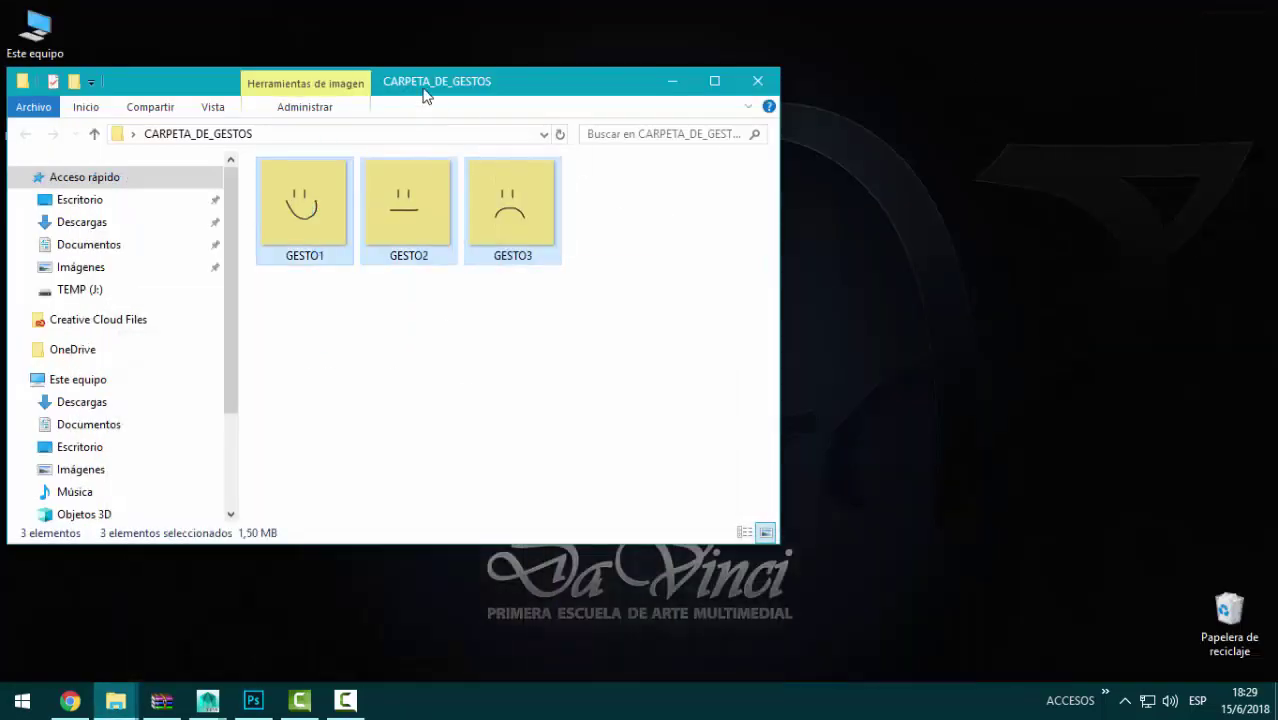
{"action": "mouse_move", "coordinate": [505, 95]}
{"action": "left_mouse_down"}
{"action": "mouse_move", "coordinate": [1024, 235]}
{"action": "mouse_move", "coordinate": [1042, 261]}
{"action": "left_mouse_up"}
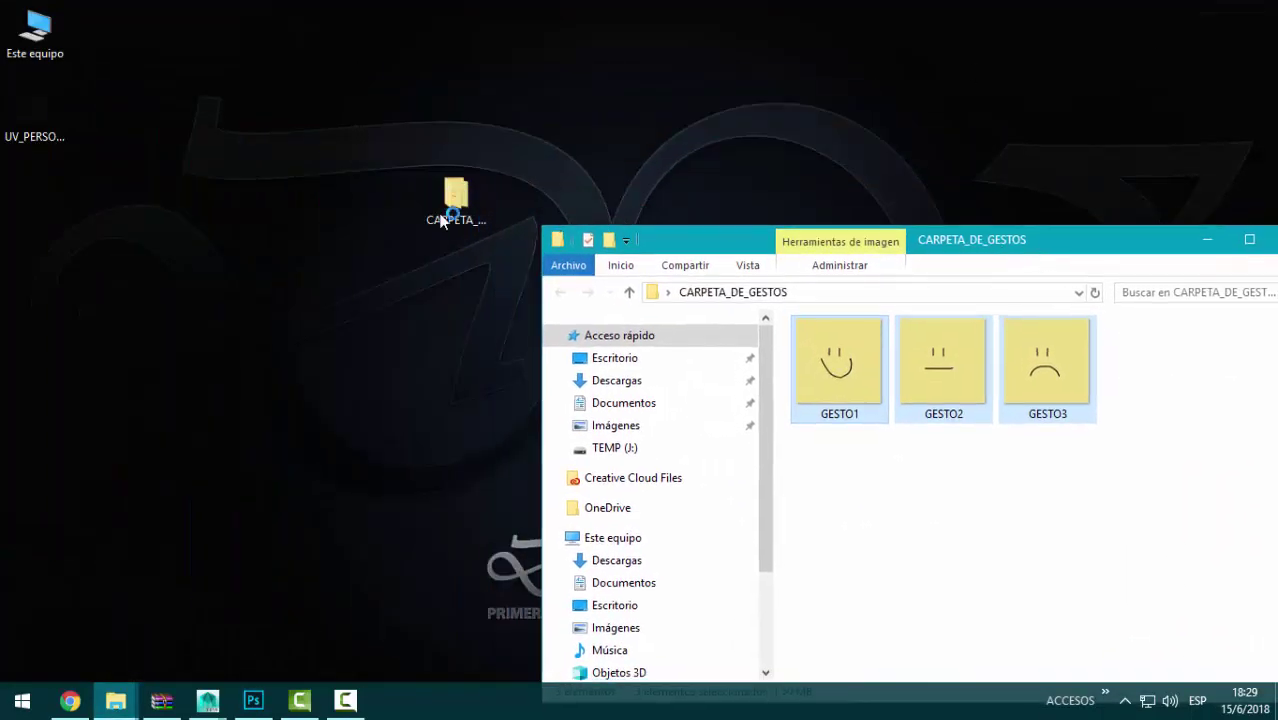
{"action": "left_click", "coordinate": [444, 215]}
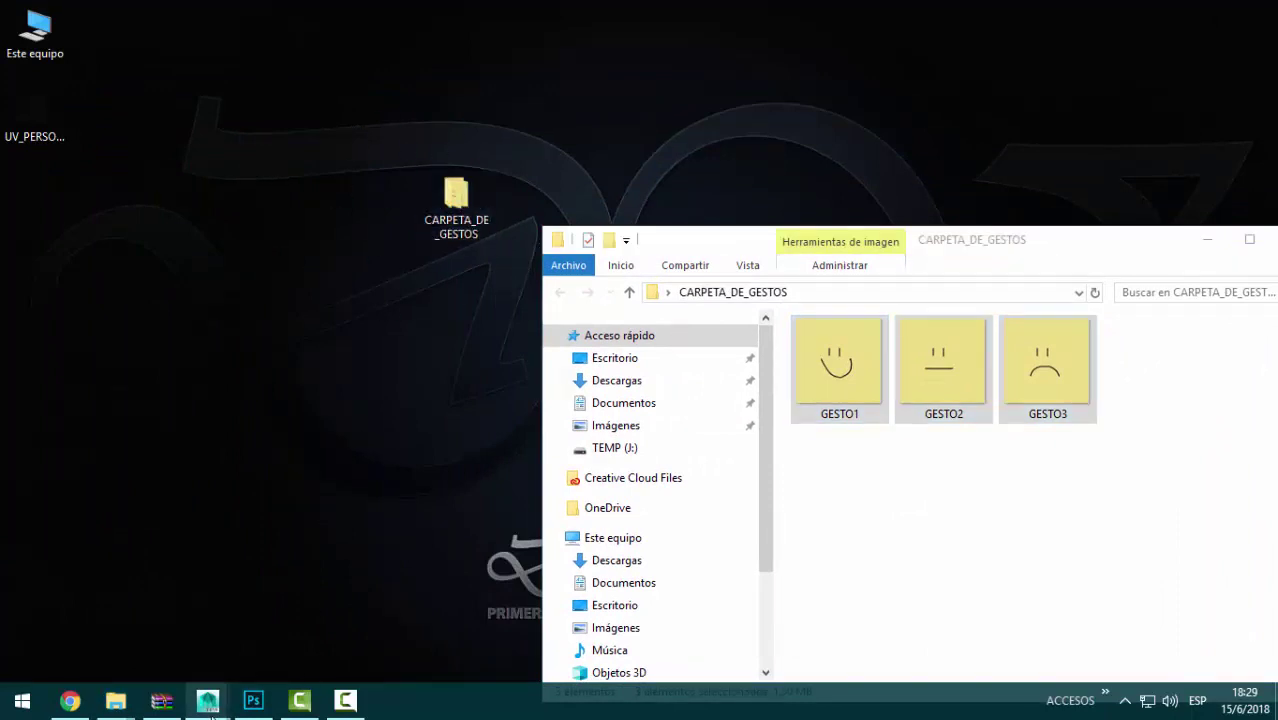
{"action": "mouse_move", "coordinate": [207, 700]}
{"action": "left_click", "coordinate": [316, 657]}
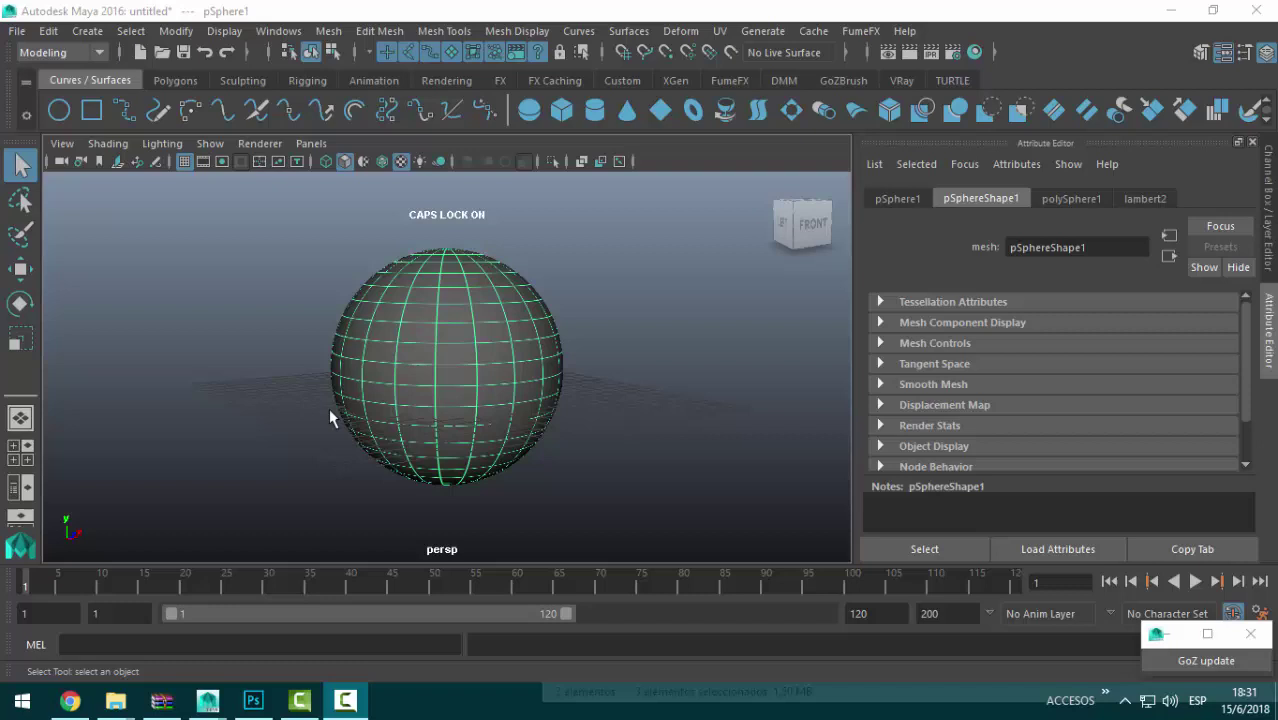
Step: Assign a new Lambert material to the sphere
{"action": "left_click", "coordinate": [329, 409]}
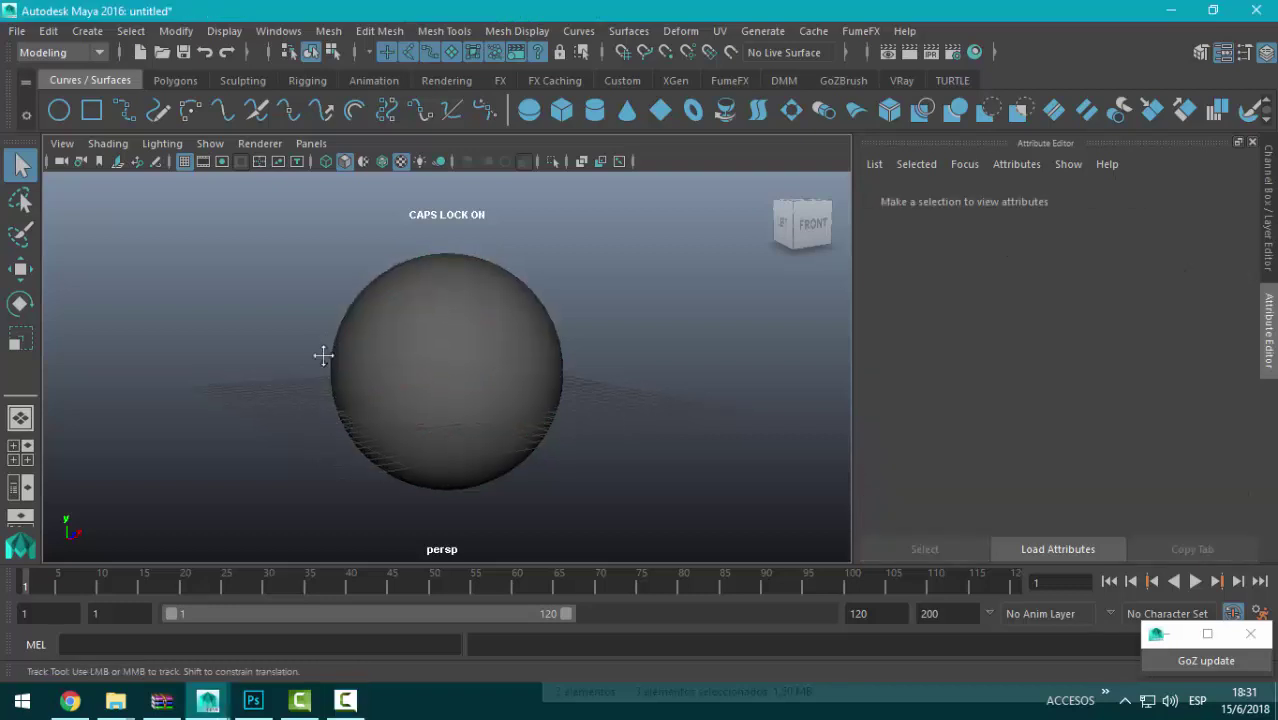
{"action": "left_click", "coordinate": [415, 385]}
{"action": "right_click", "coordinate": [416, 356]}
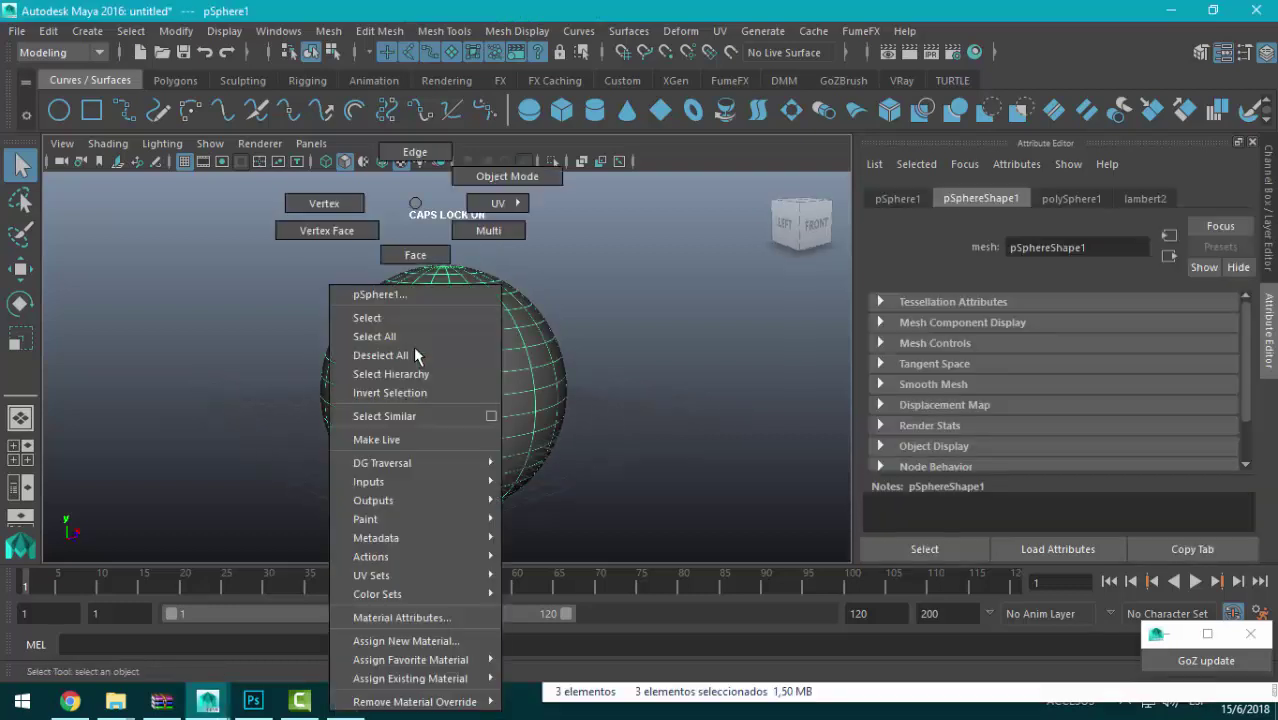
{"action": "left_click", "coordinate": [432, 644]}
{"action": "type", "text": "LAMB"}
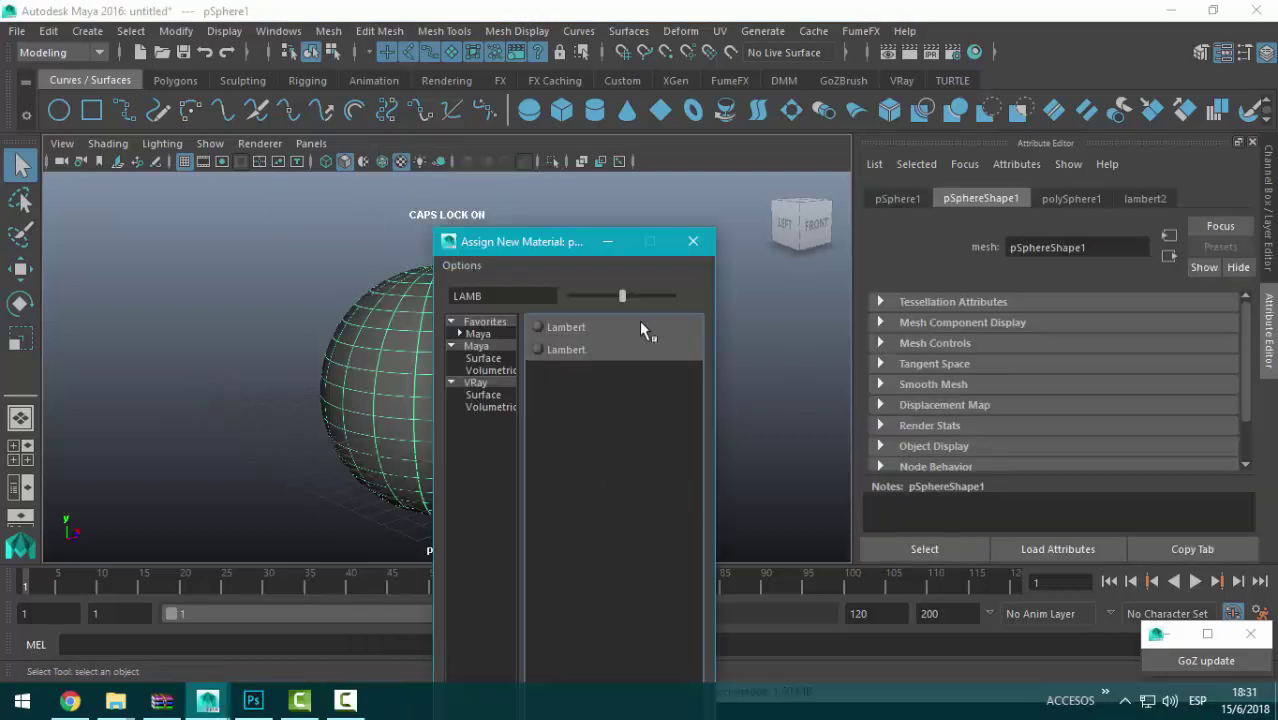
{"action": "left_click", "coordinate": [641, 327]}
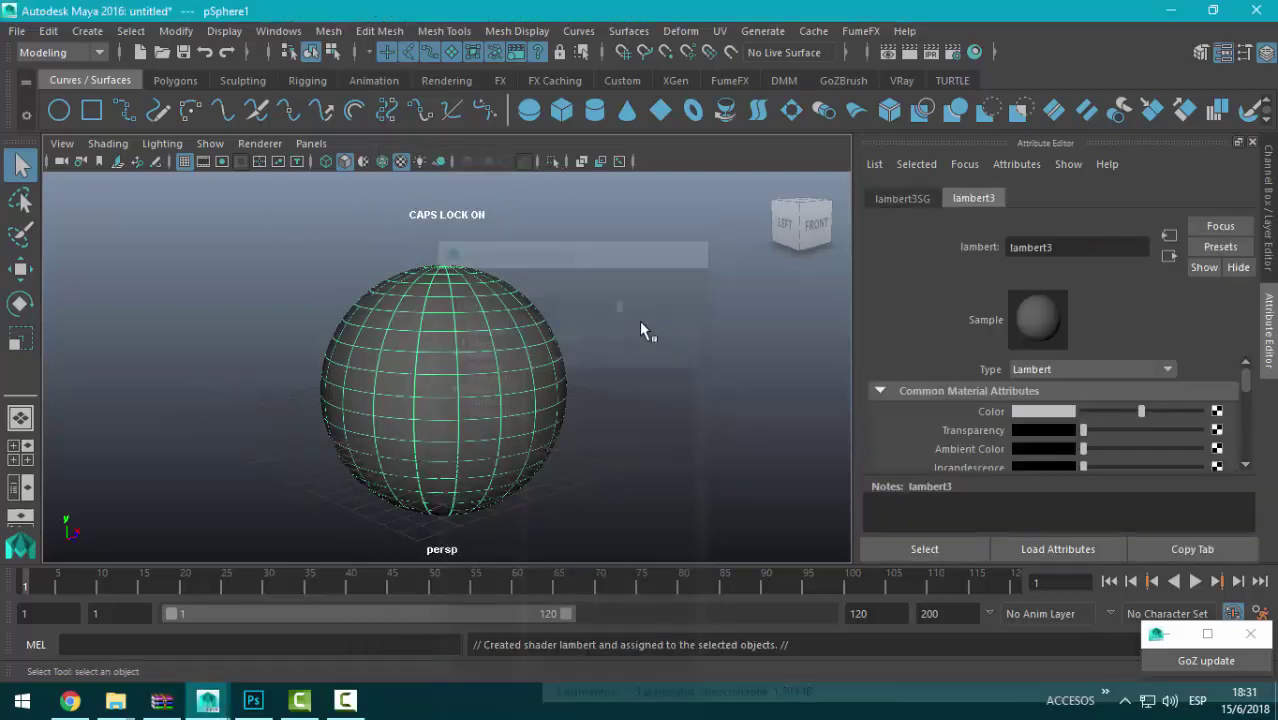
Step: Connect a File texture to the Lambert colour, loading CARPETA_DE_GESTOS/GESTO1.jpg
{"action": "left_click", "coordinate": [1215, 413]}
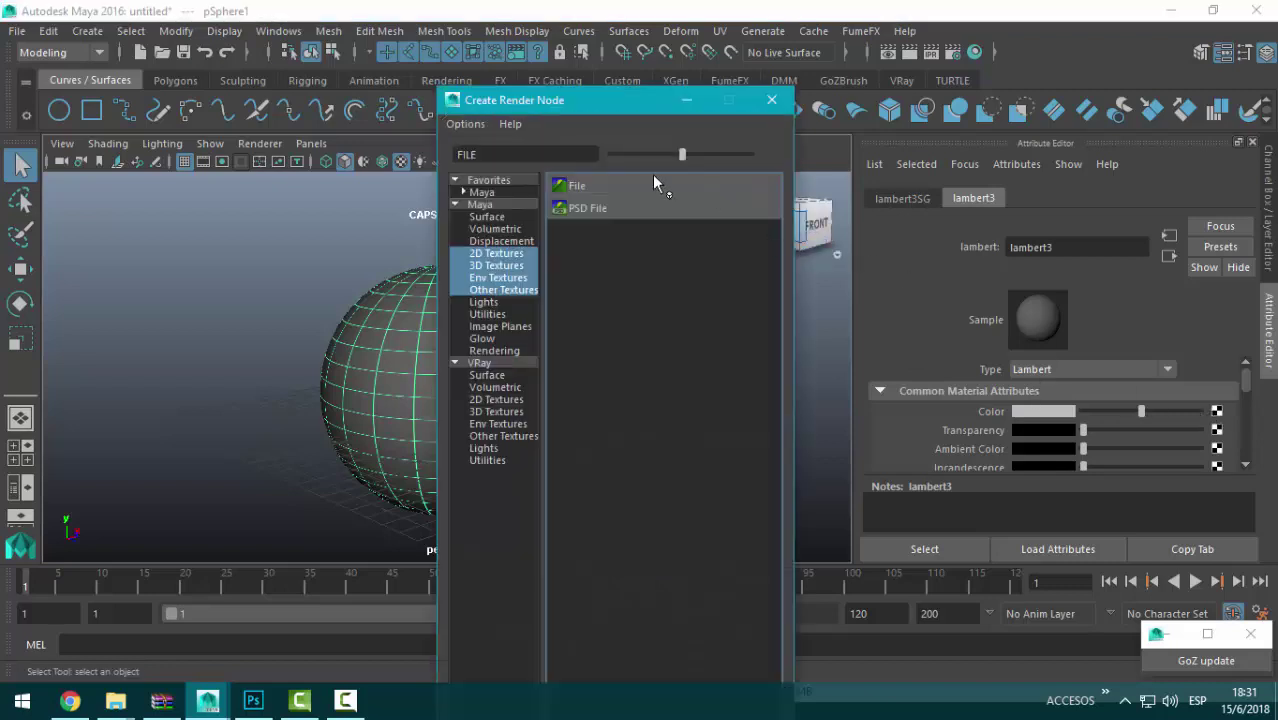
{"action": "key", "text": "BackSpace"}
{"action": "key", "text": "BackSpace"}
{"action": "key", "text": "BackSpace"}
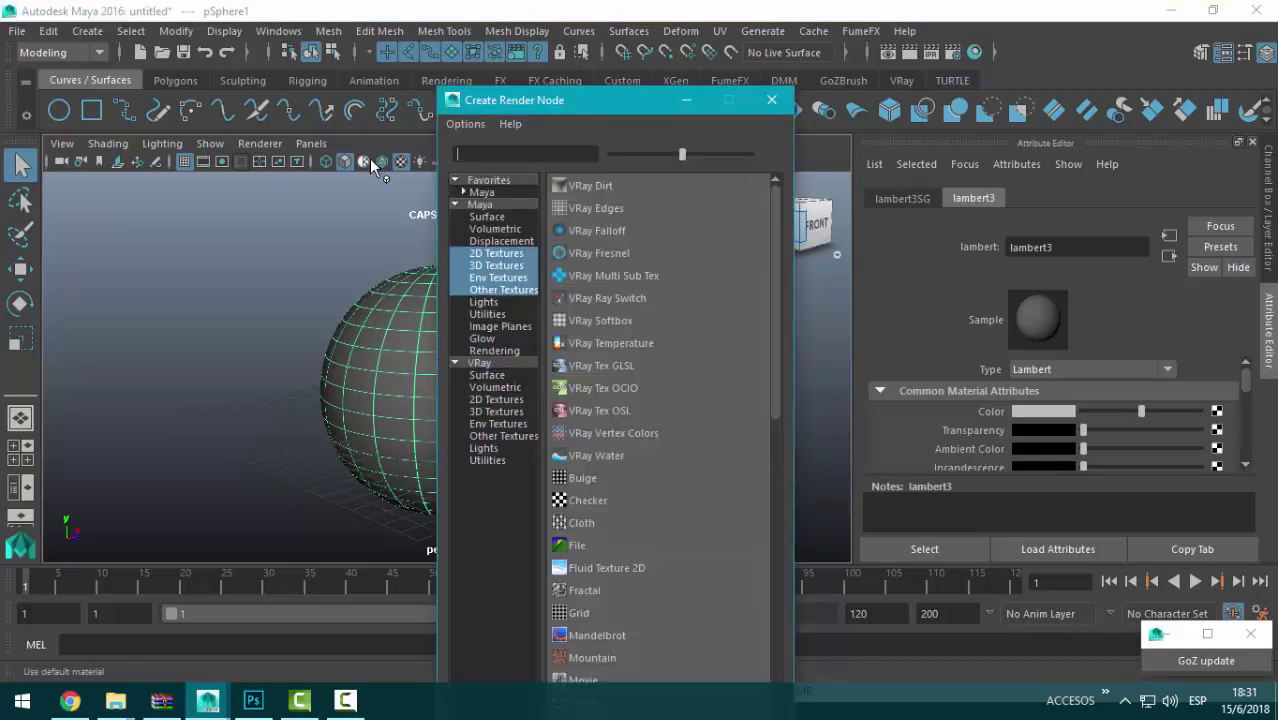
{"action": "type", "text": "FILE"}
{"action": "left_click", "coordinate": [642, 182]}
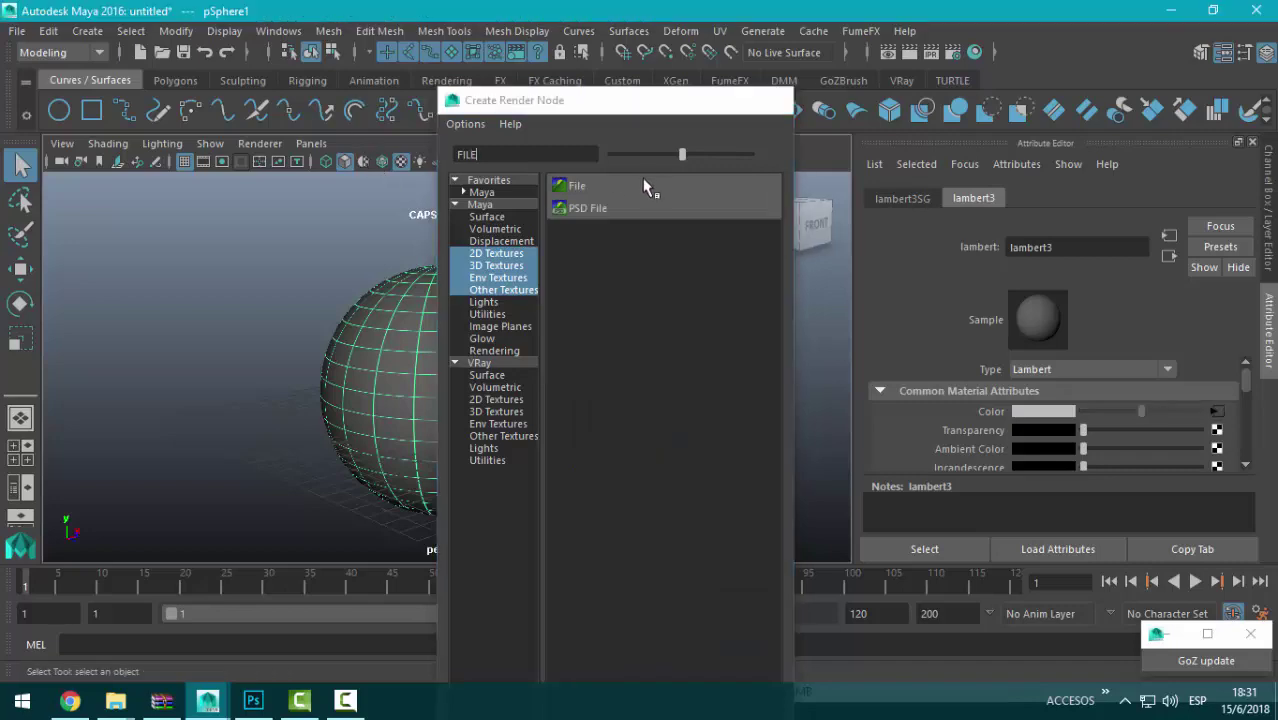
{"action": "scroll", "coordinate": [1097, 405], "scroll_direction": "up", "scroll_amount": 2}
{"action": "scroll", "coordinate": [1160, 413], "scroll_direction": "up", "scroll_amount": 2}
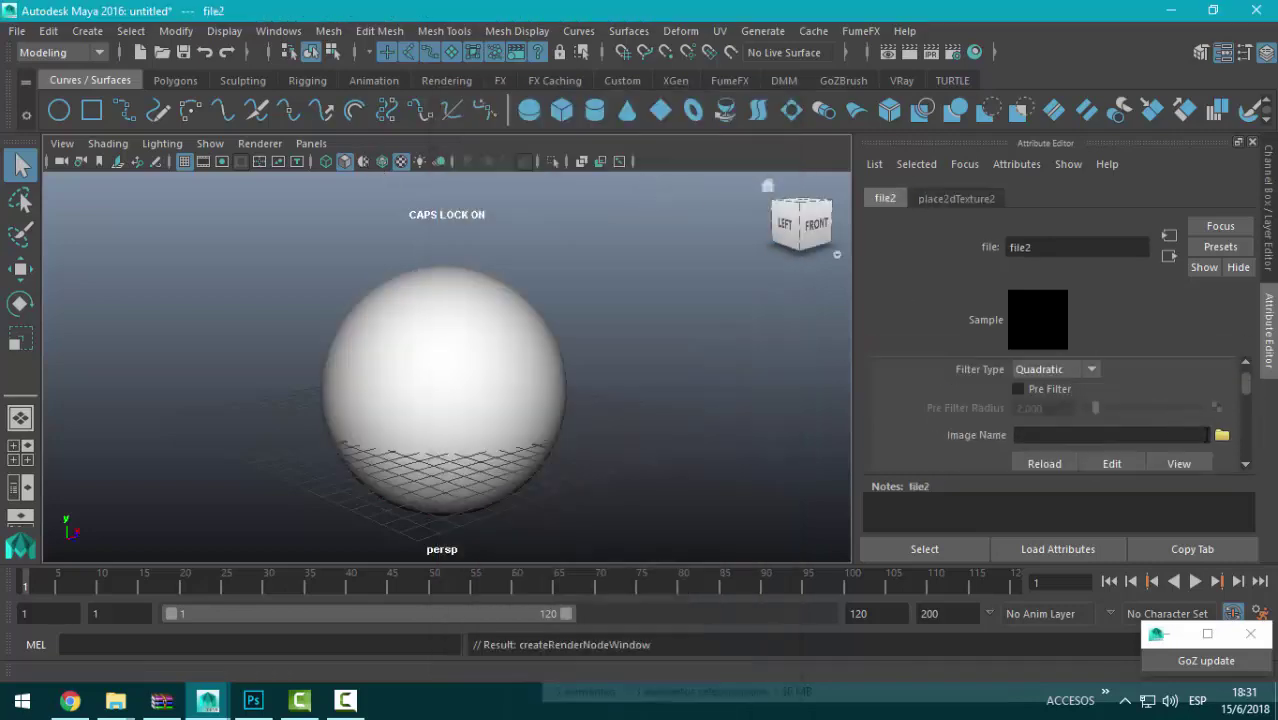
{"action": "left_click", "coordinate": [1222, 437]}
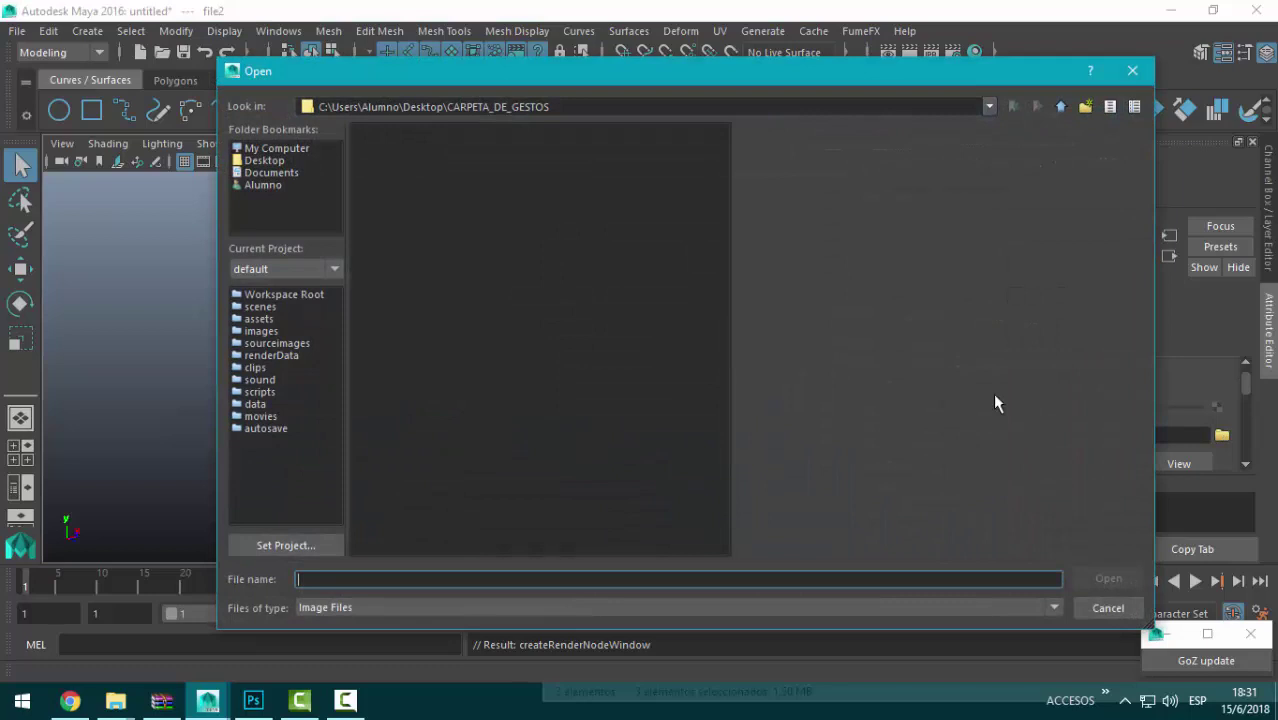
{"action": "left_click", "coordinate": [265, 160]}
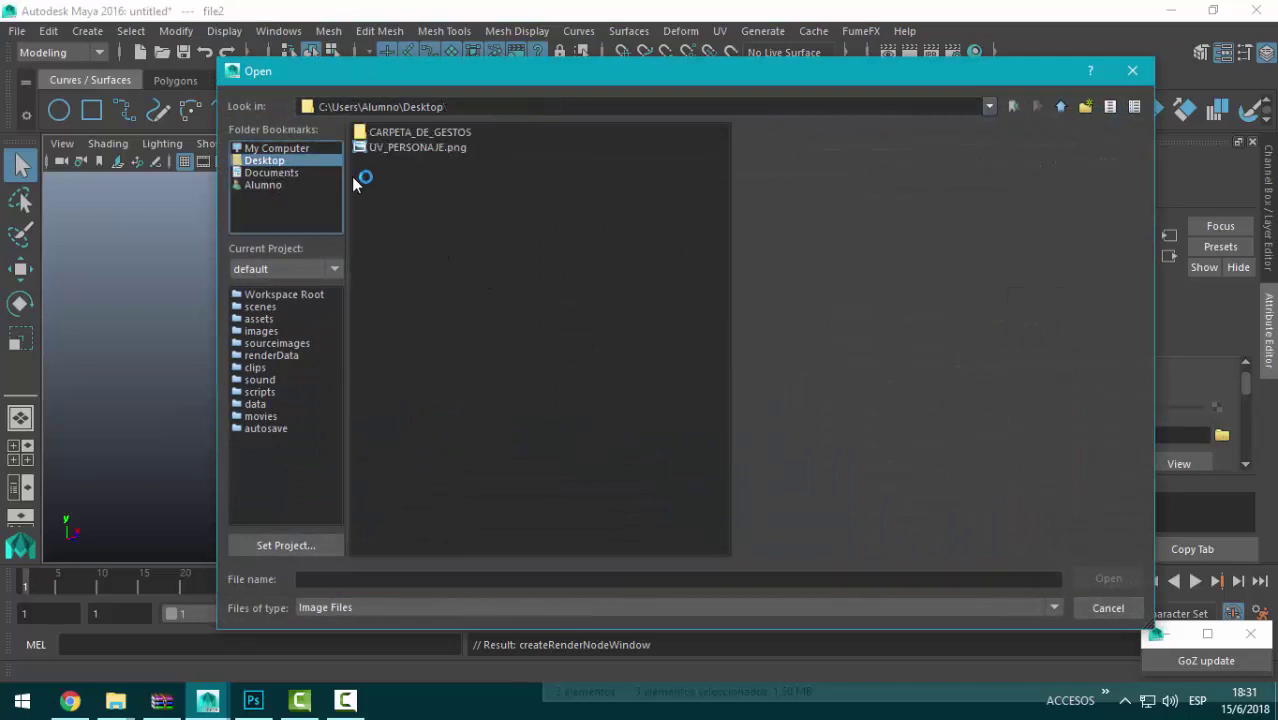
{"action": "double_click", "coordinate": [412, 133]}
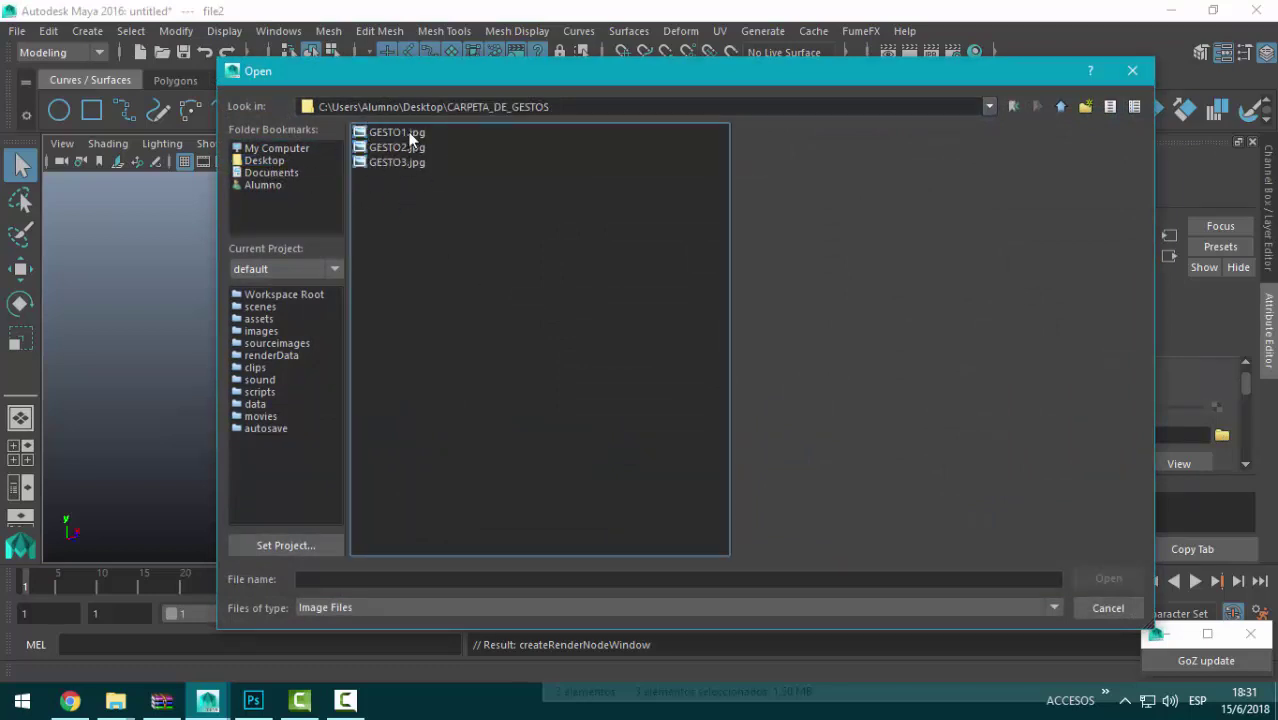
{"action": "left_click", "coordinate": [410, 136]}
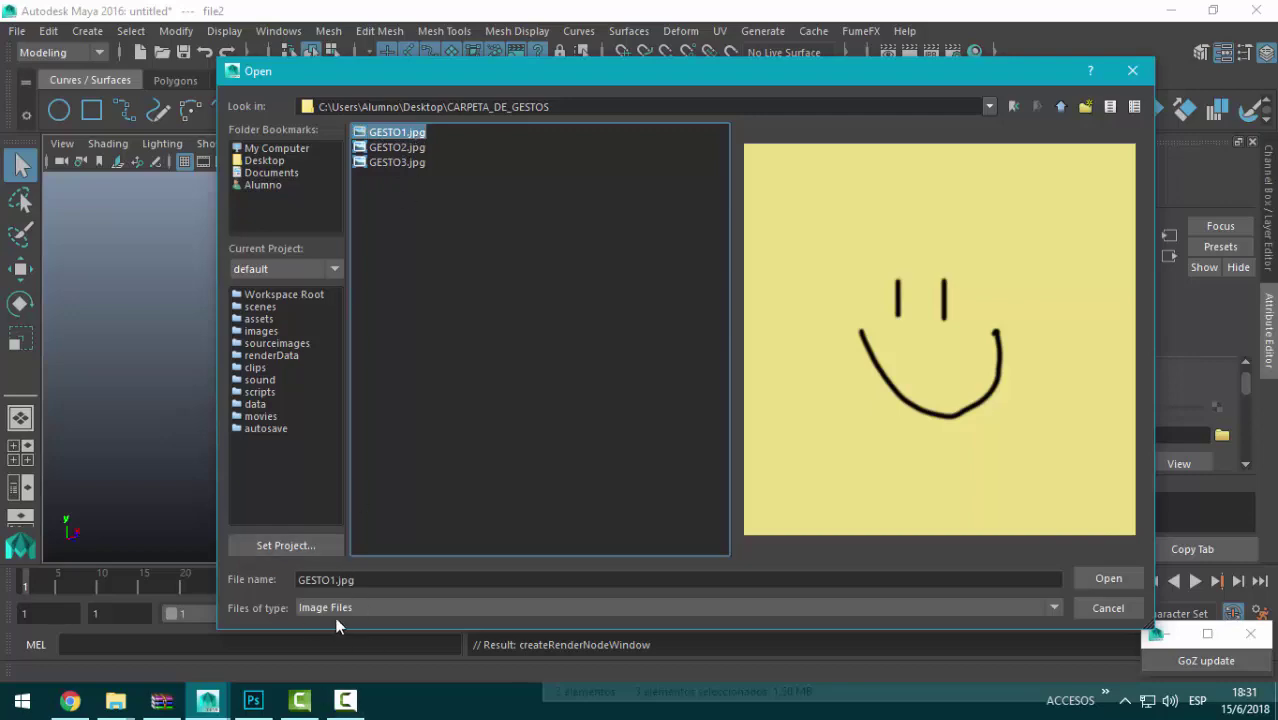
{"action": "left_click", "coordinate": [1108, 579]}
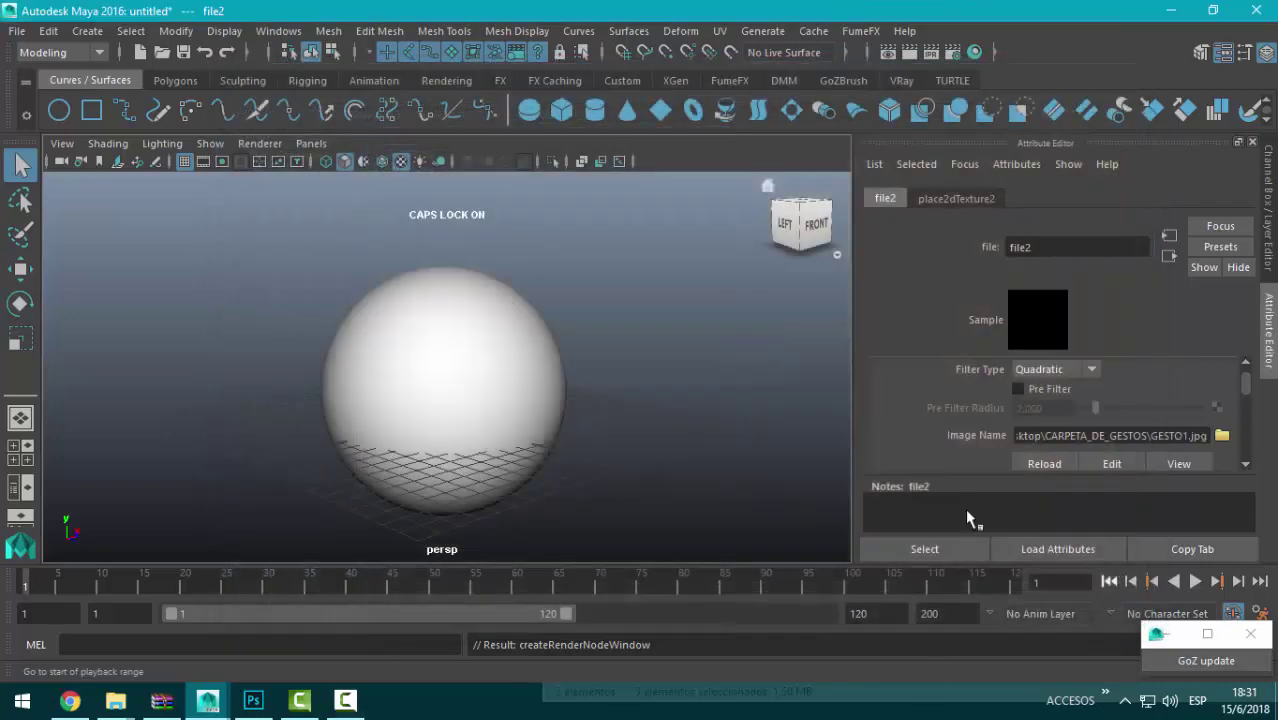
Step: Play and step through frames 1–3 to check the sphere's face cycles smile, straight, frown
{"action": "left_click_drag", "start_coordinate": [454, 448], "coordinate": [508, 430], "text": "alt"}
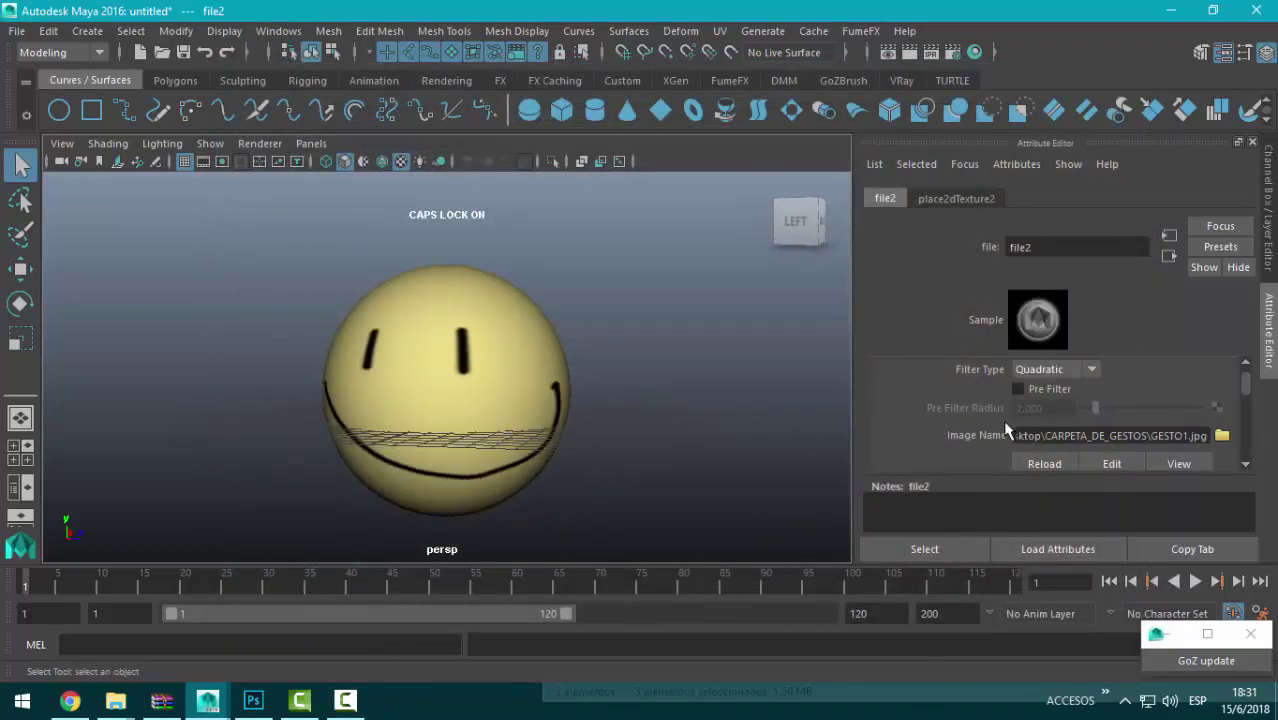
{"action": "scroll", "coordinate": [1247, 390], "scroll_direction": "down", "scroll_amount": 1}
{"action": "scroll", "coordinate": [1245, 400], "scroll_direction": "down", "scroll_amount": 2}
{"action": "scroll", "coordinate": [1150, 420], "scroll_direction": "down", "scroll_amount": 1}
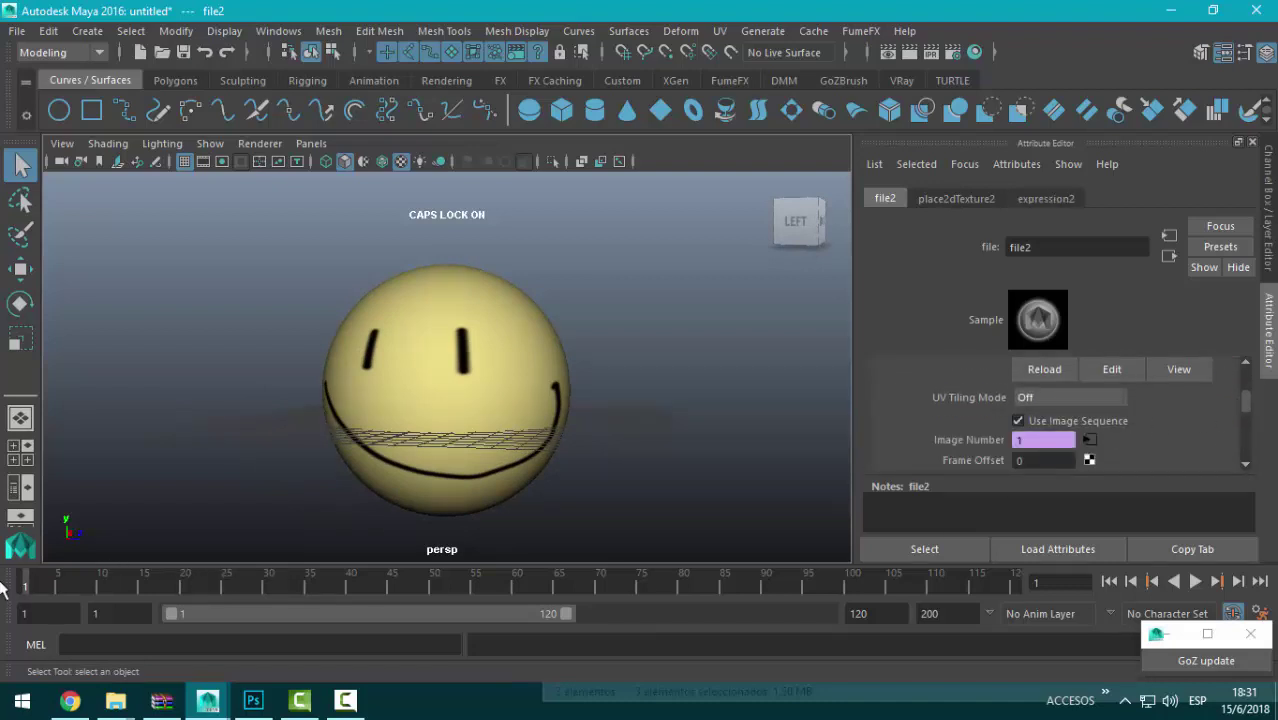
{"action": "key", "text": "alt+v"}
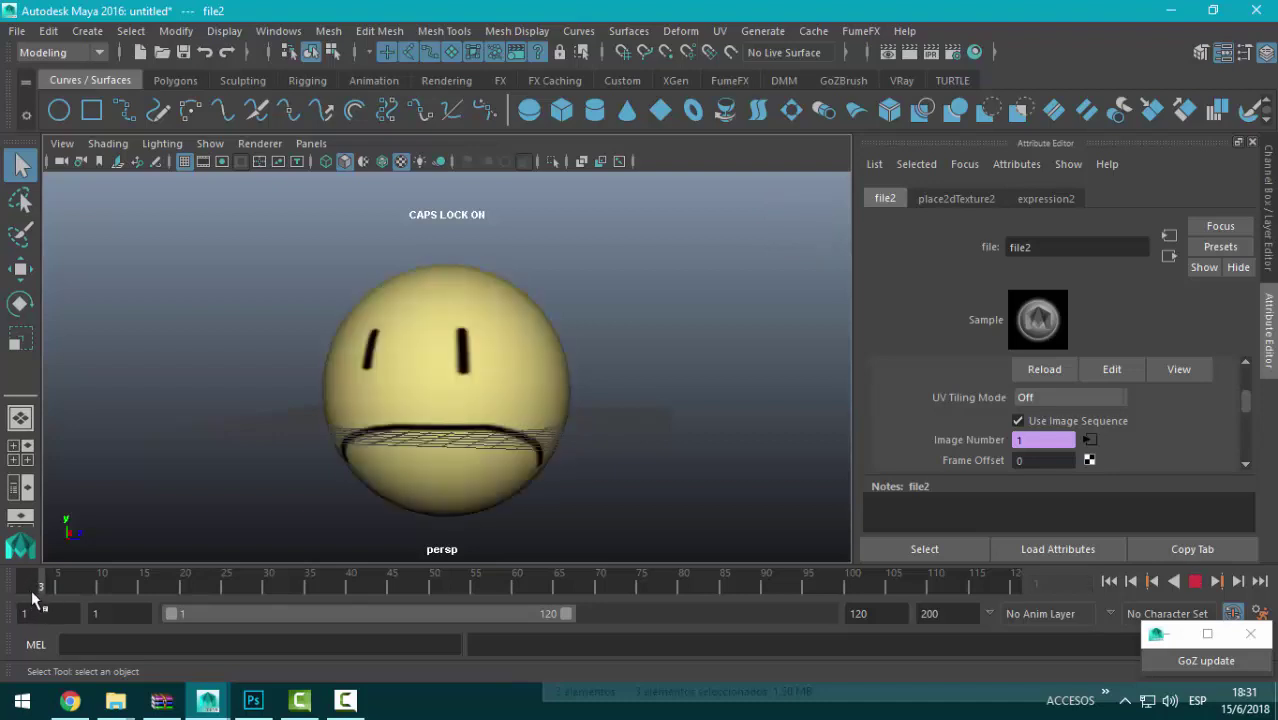
{"action": "key", "text": "alt+v"}
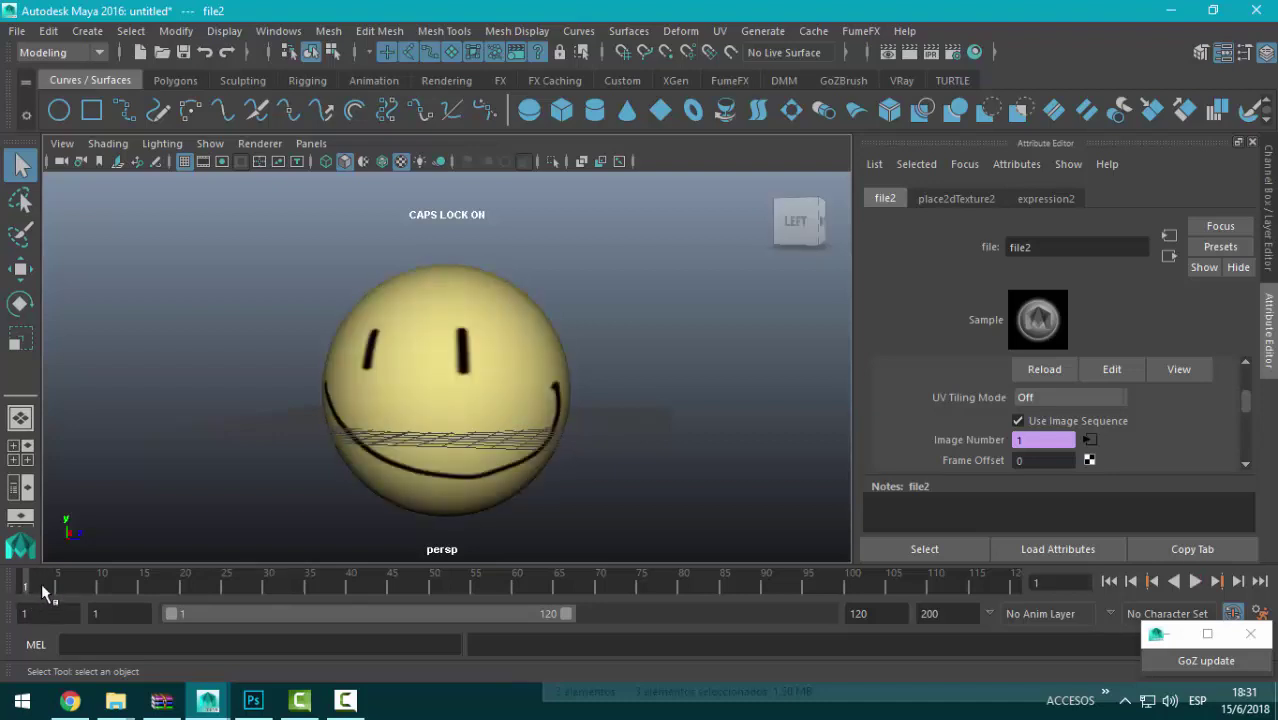
{"action": "left_click", "coordinate": [38, 592]}
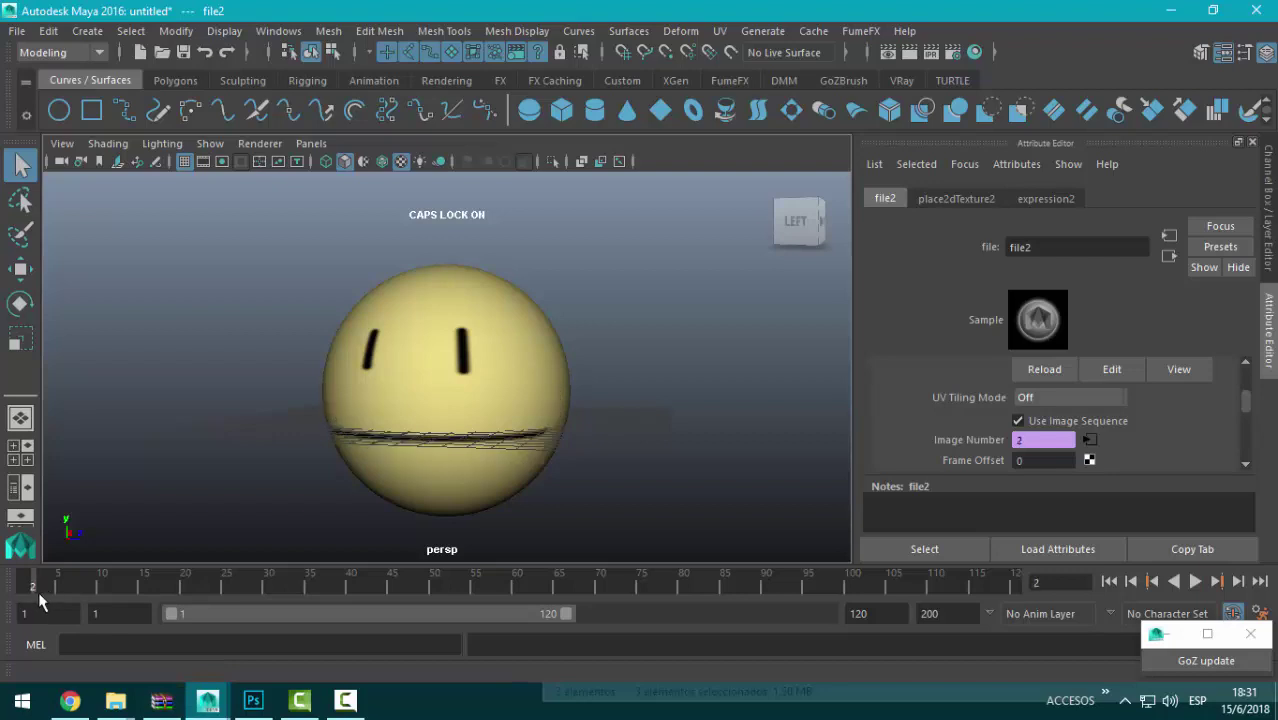
{"action": "key", "text": "alt+period"}
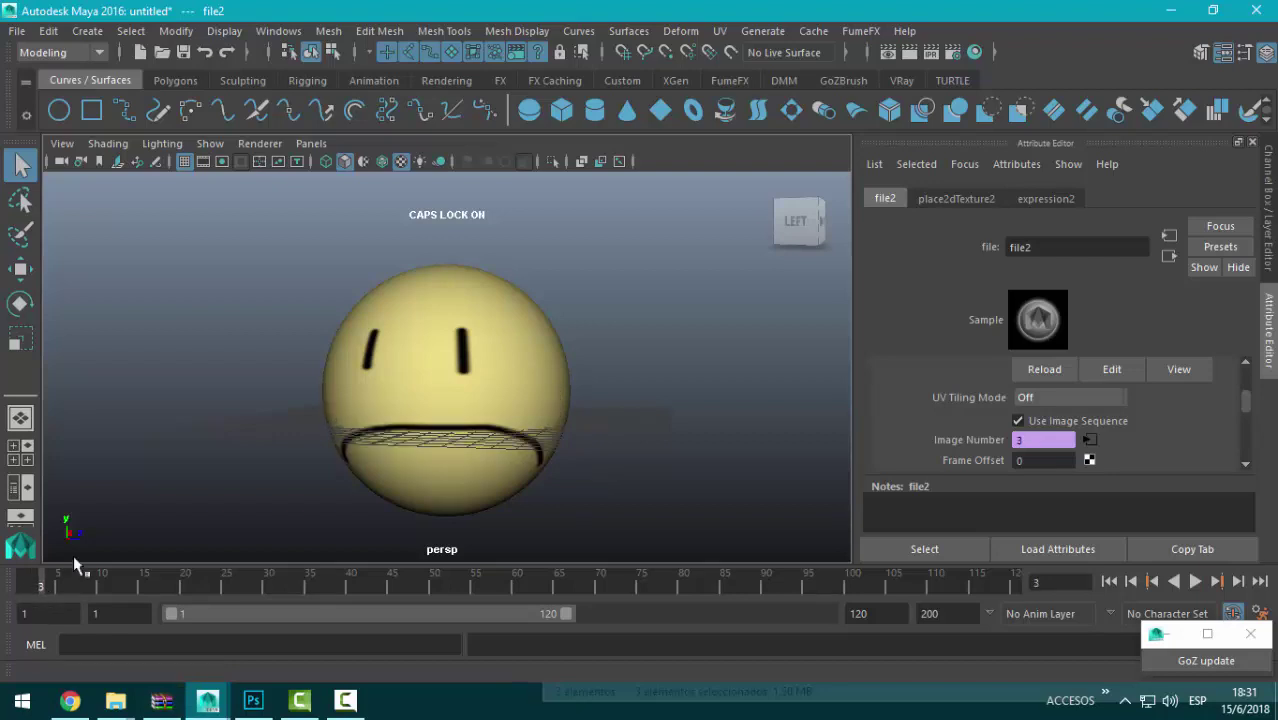
{"action": "key", "text": "alt+comma"}
{"action": "key", "text": "alt+comma"}
Step: Orbit around the textured sphere, opening and dismissing the Image Number expression options
{"action": "left_click_drag", "start_coordinate": [297, 386], "coordinate": [520, 476], "text": "alt"}
{"action": "right_click", "coordinate": [980, 446]}
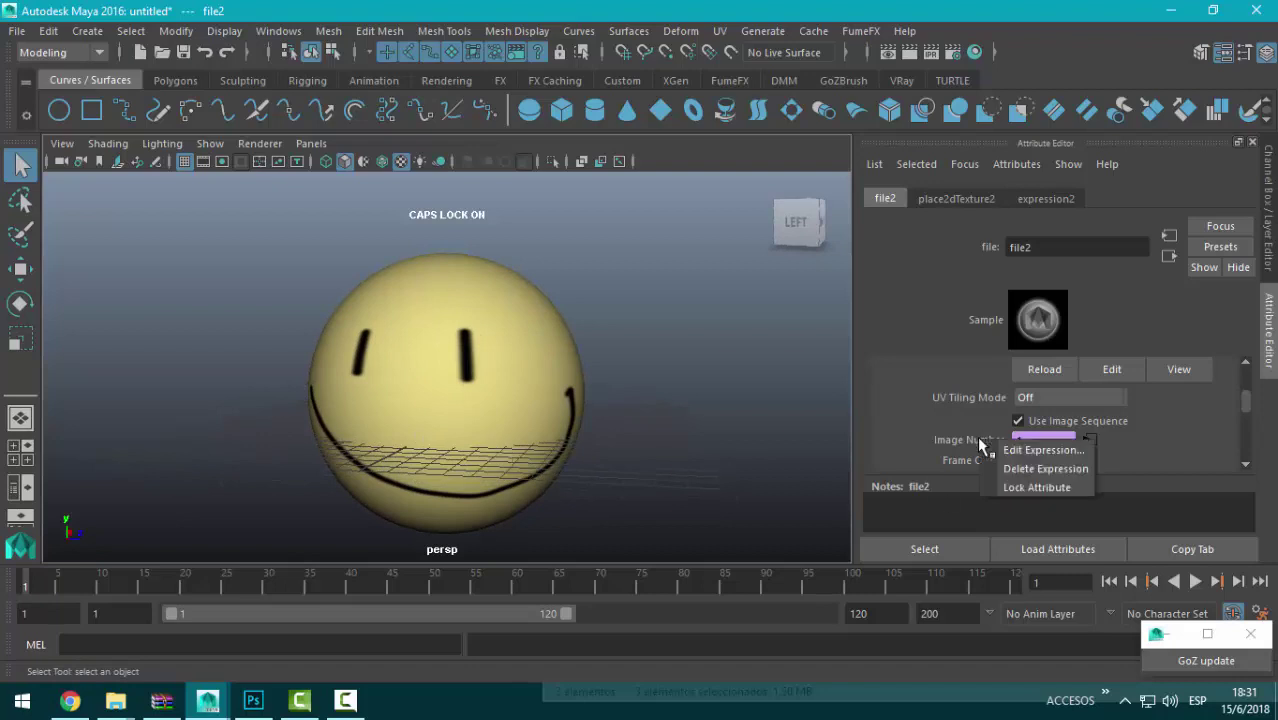
{"action": "left_click", "coordinate": [330, 278]}
{"action": "left_click_drag", "start_coordinate": [330, 278], "coordinate": [355, 322], "text": "alt"}
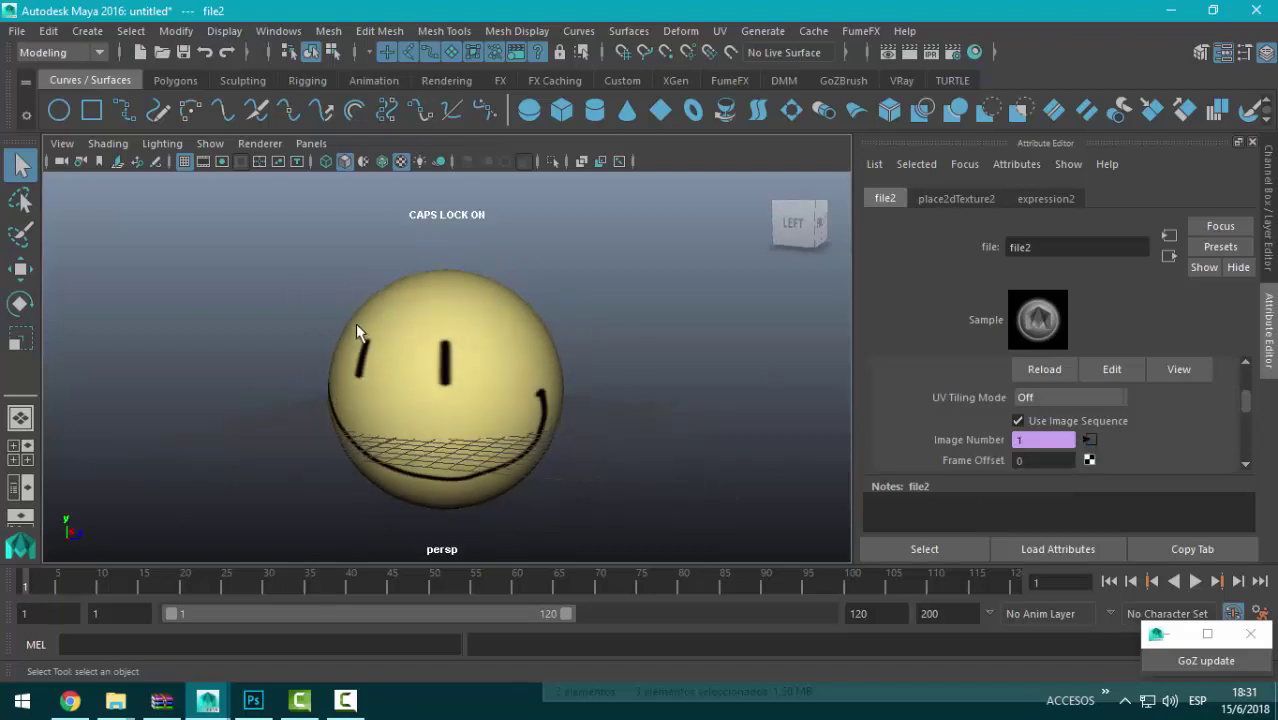
Step: Create a NURBS circle, move it right of the sphere and scale it up about 3.5×
{"action": "left_click", "coordinate": [58, 110]}
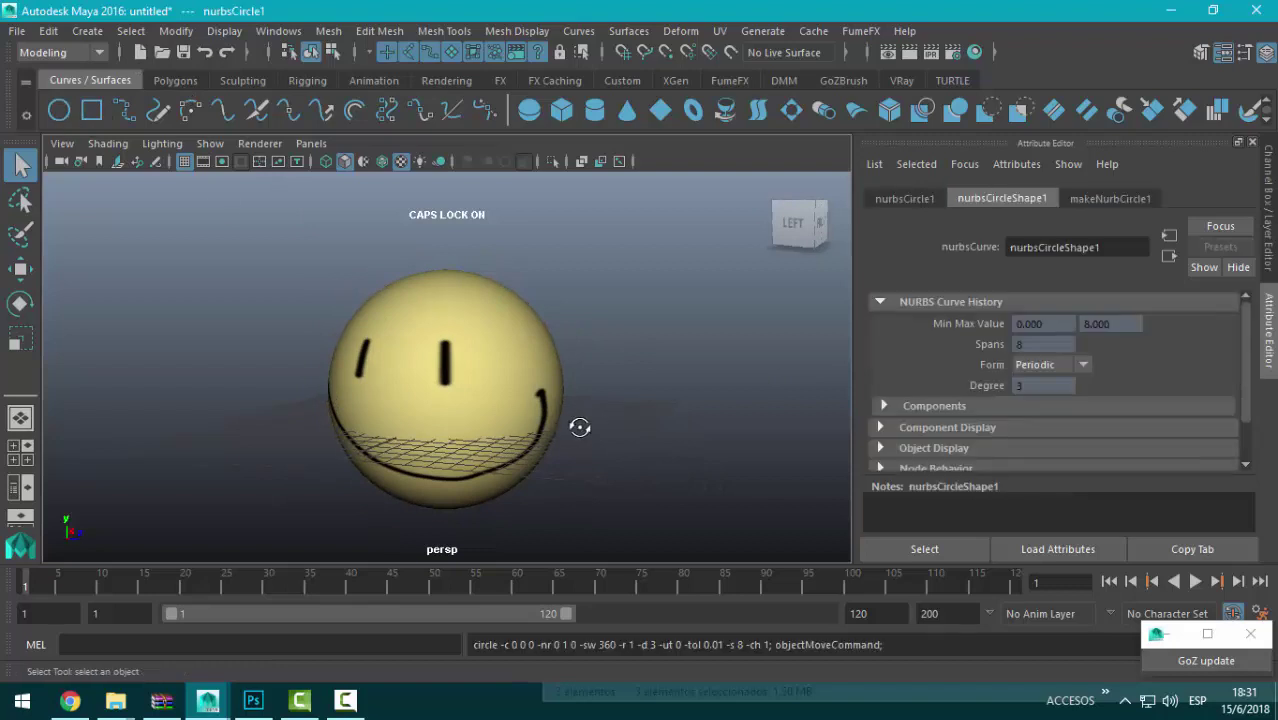
{"action": "key", "text": "w"}
{"action": "left_click_drag", "start_coordinate": [578, 428], "coordinate": [690, 433]}
{"action": "key", "text": "r"}
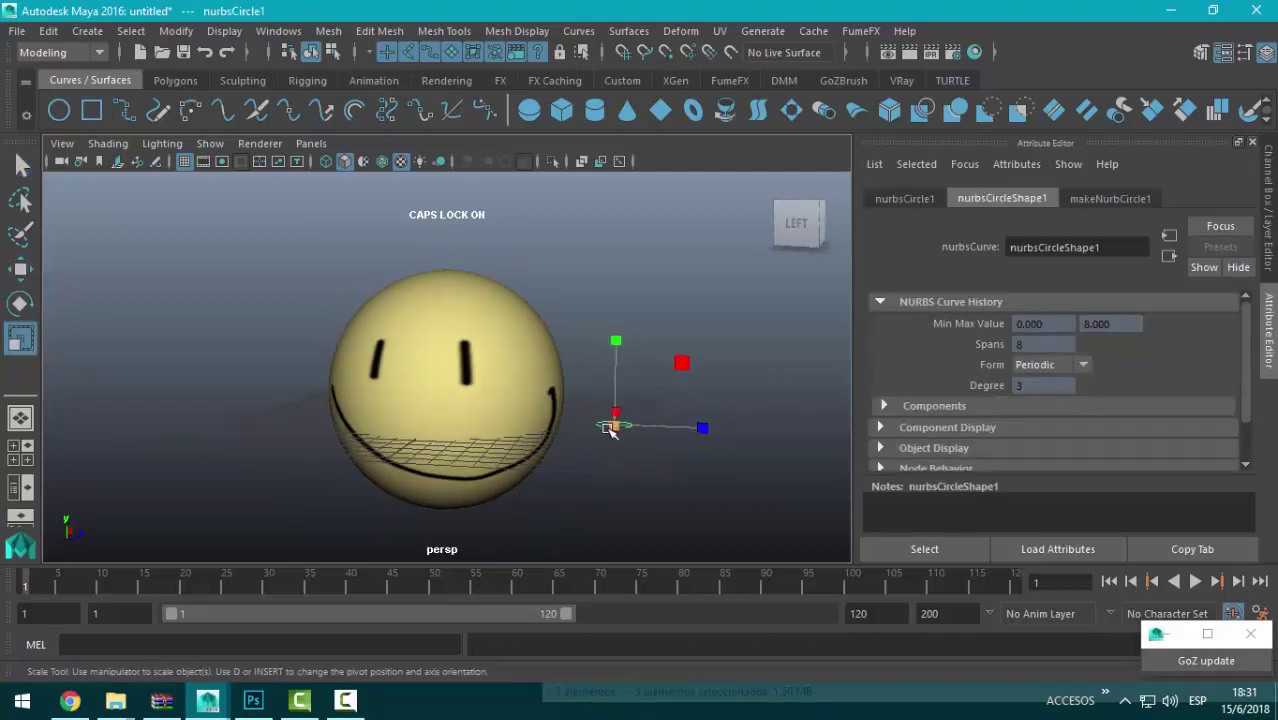
{"action": "mouse_move", "coordinate": [612, 428]}
{"action": "left_mouse_down"}
{"action": "mouse_move", "coordinate": [683, 451]}
{"action": "mouse_move", "coordinate": [732, 428]}
{"action": "left_mouse_up"}
{"action": "key", "text": "w"}
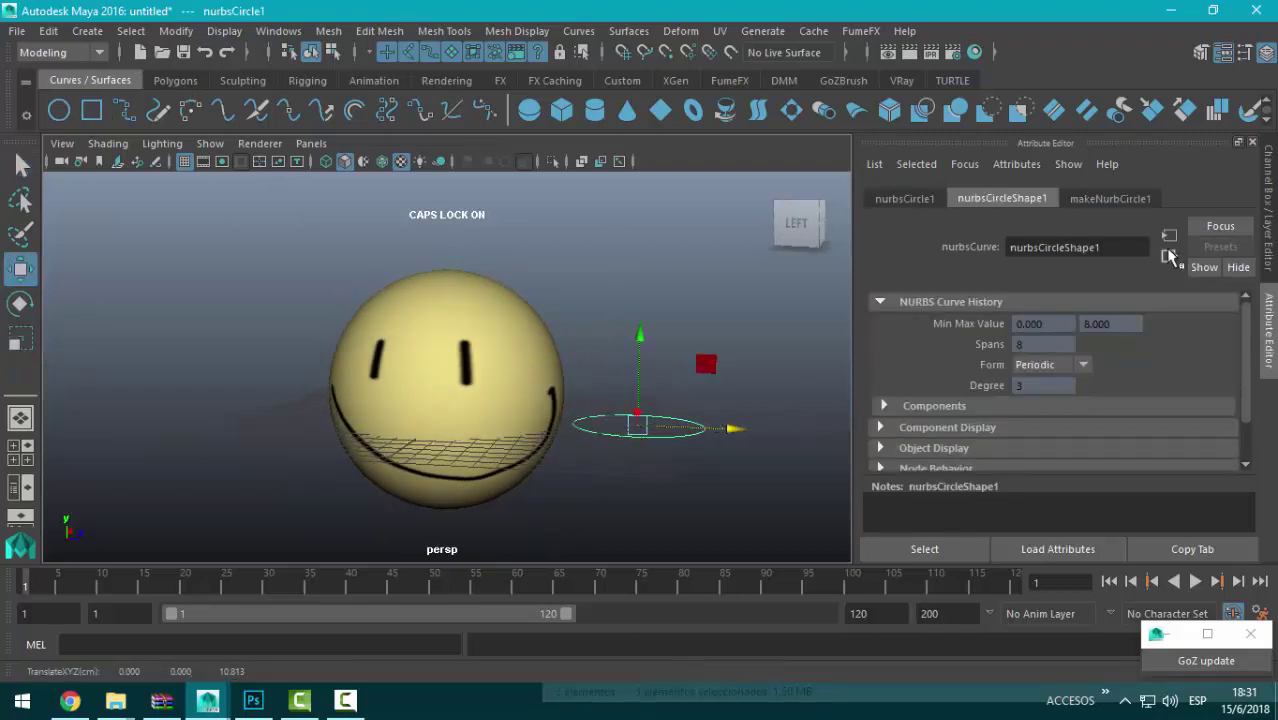
Step: Rename the circle CONTROLADOR_GESTOS in the Channel Box
{"action": "left_click", "coordinate": [1268, 210]}
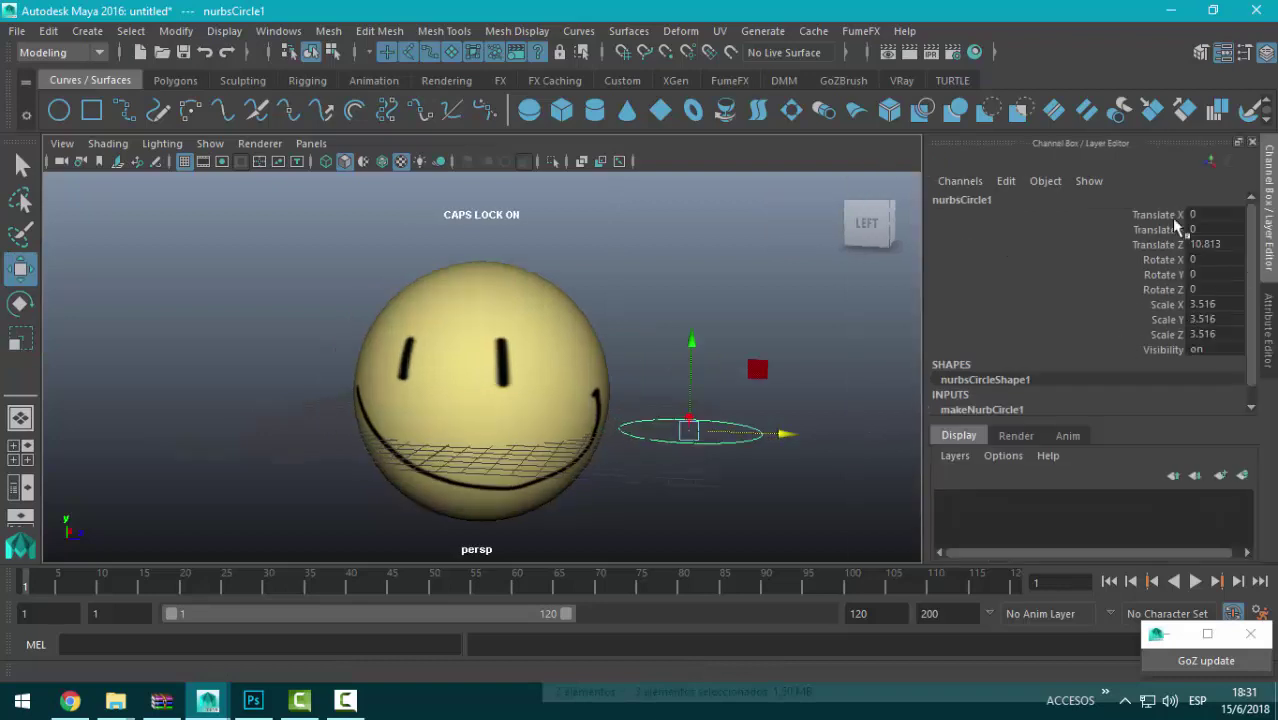
{"action": "double_click", "coordinate": [968, 200]}
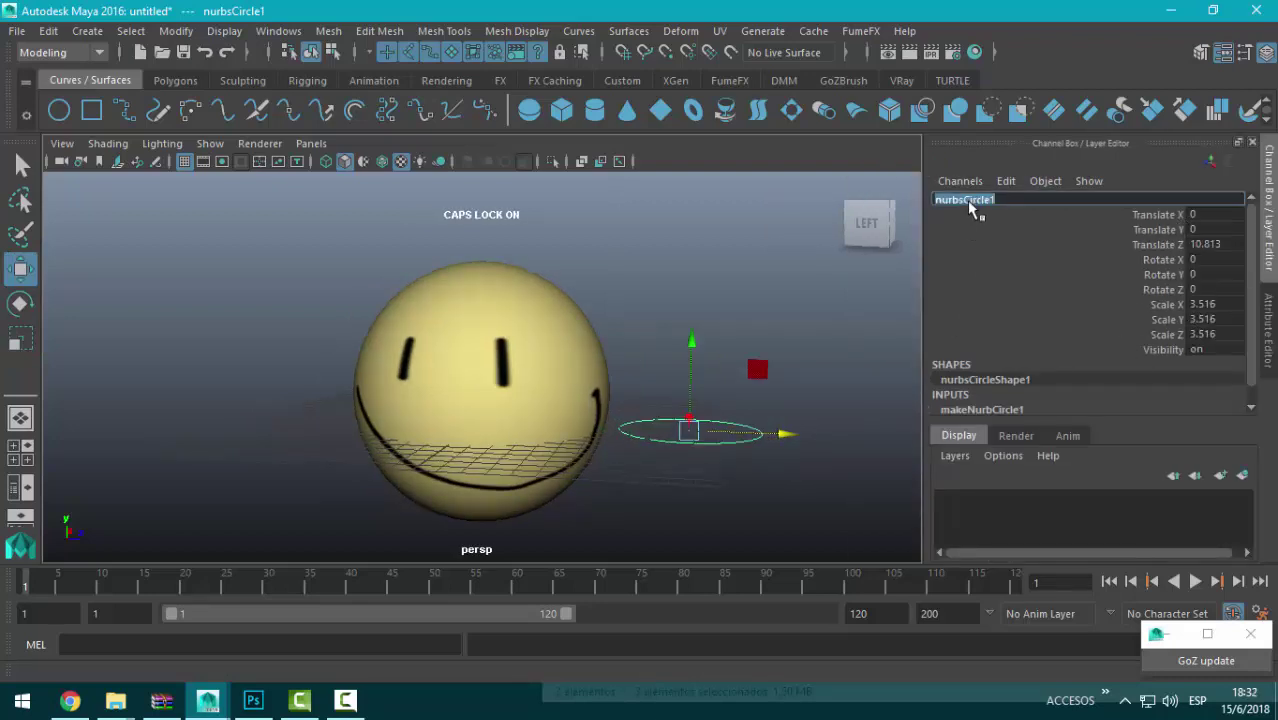
{"action": "type", "text": "CONTROLADOR GESTOS"}
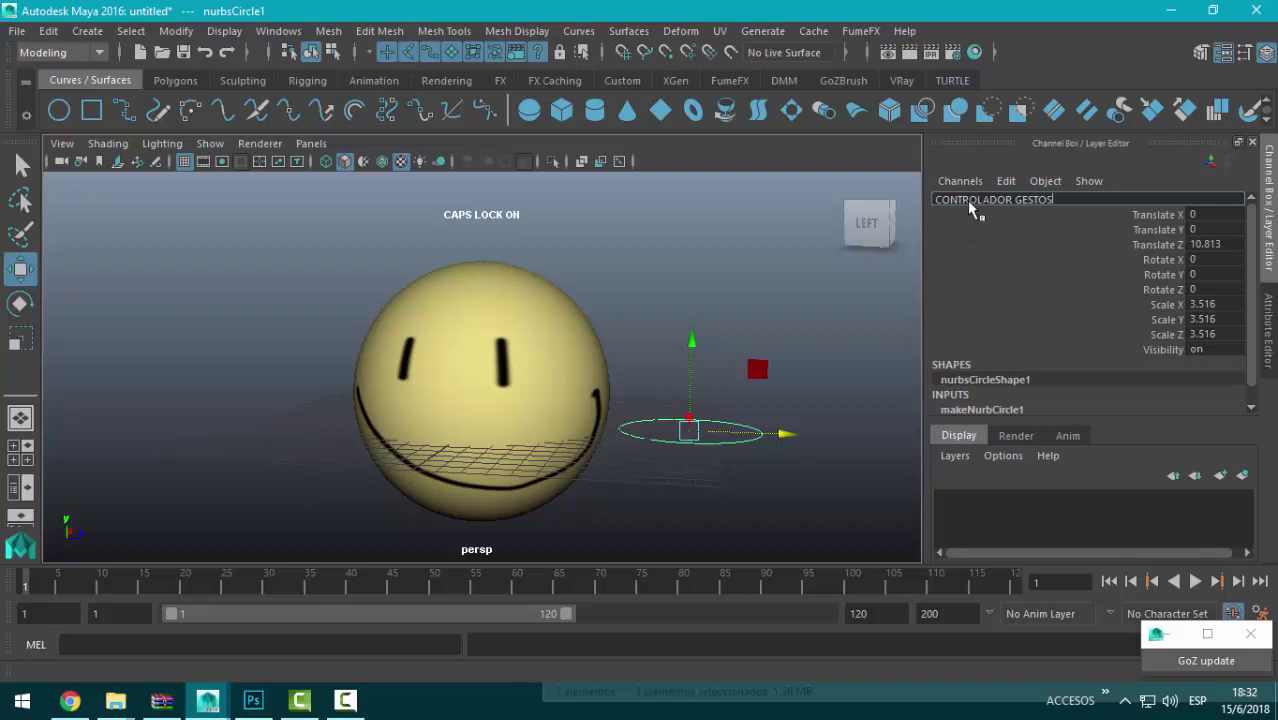
{"action": "key", "text": "Return"}
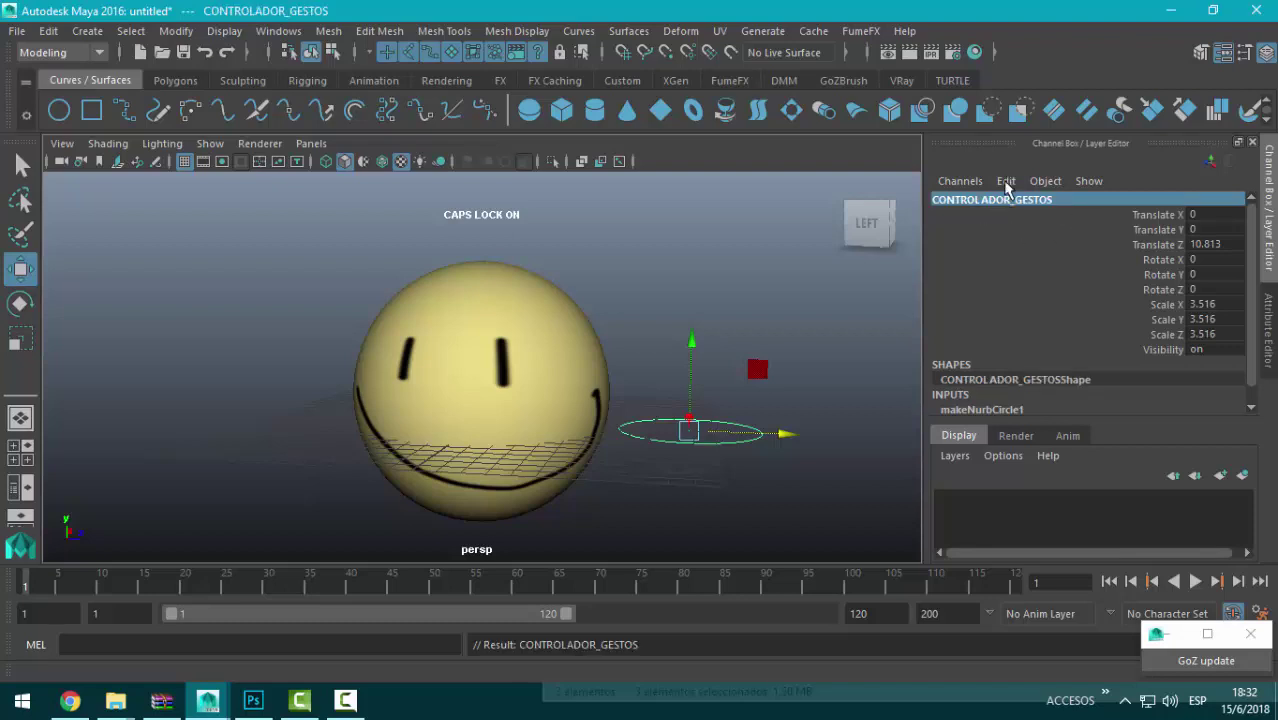
{"action": "left_click", "coordinate": [1006, 181]}
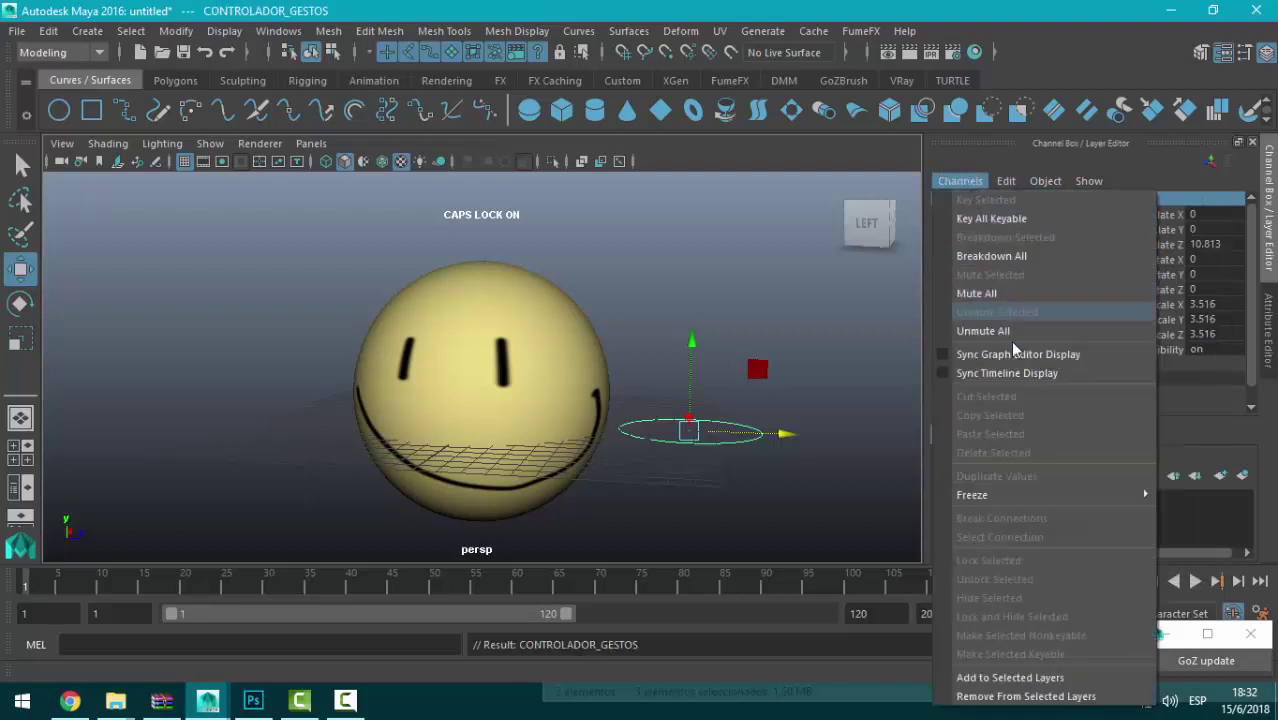
{"action": "left_click", "coordinate": [1004, 181]}
Step: Add a float GESTOS attribute with minimum 1 and maximum 15 to the controller
{"action": "left_click", "coordinate": [1050, 336]}
{"action": "type", "text": "GESTOS"}
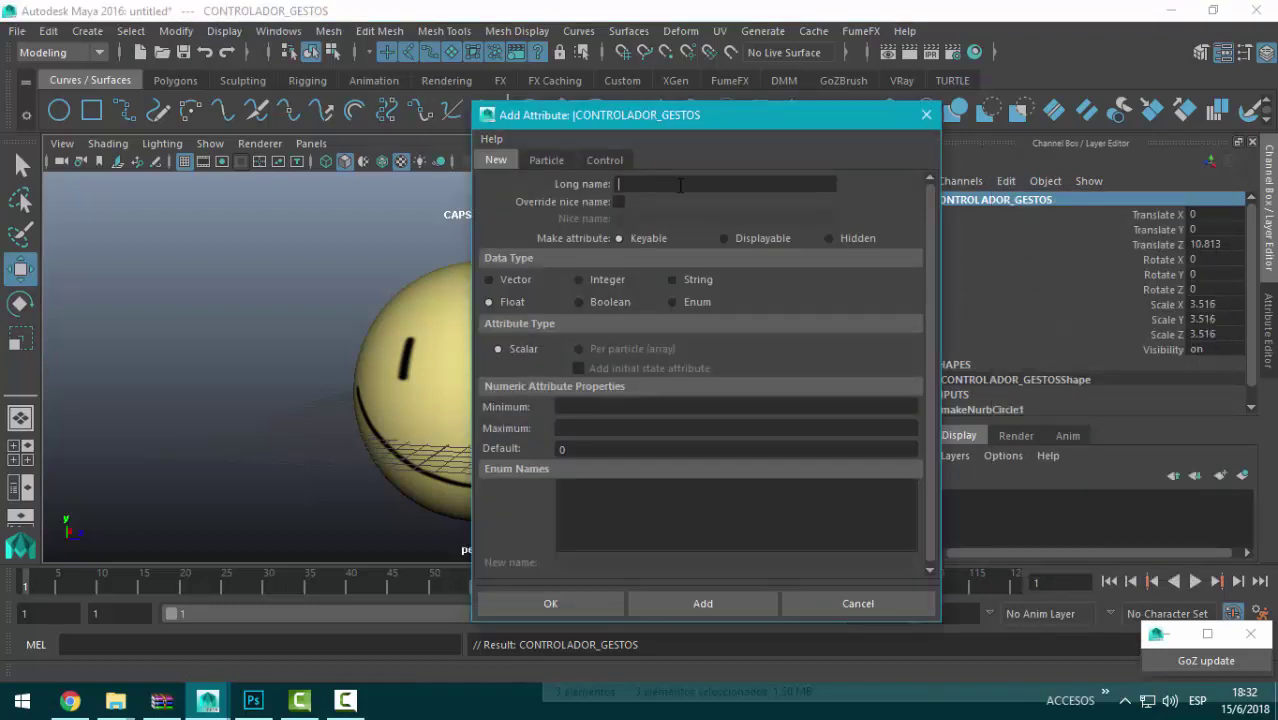
{"action": "left_click", "coordinate": [660, 407]}
{"action": "type", "text": "1"}
{"action": "key", "text": "Tab"}
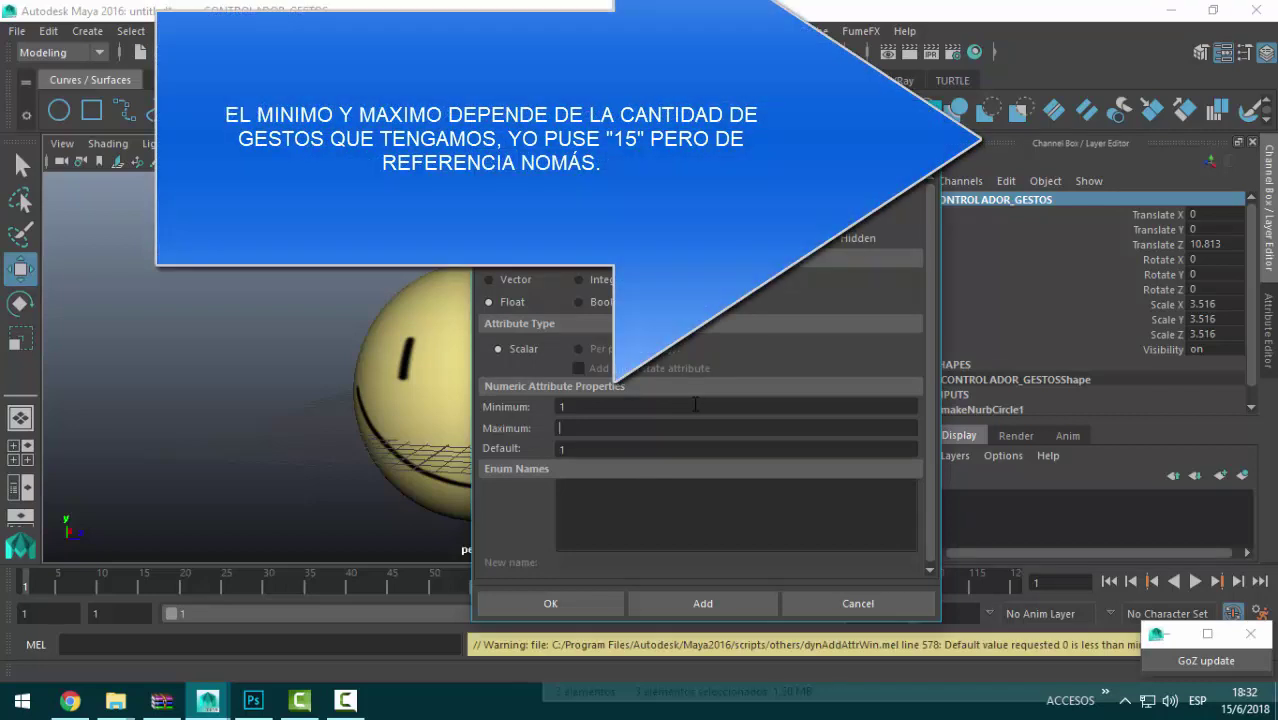
{"action": "type", "text": "15"}
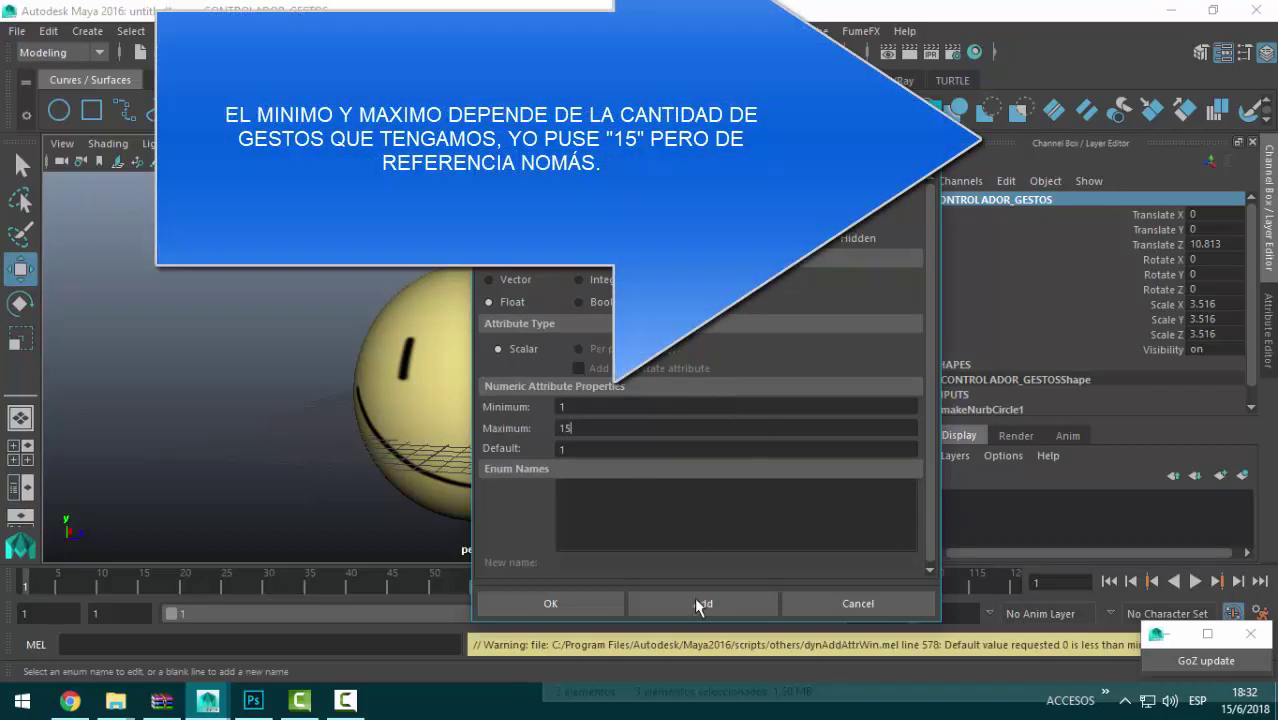
{"action": "left_click", "coordinate": [694, 600]}
{"action": "left_click", "coordinate": [887, 604]}
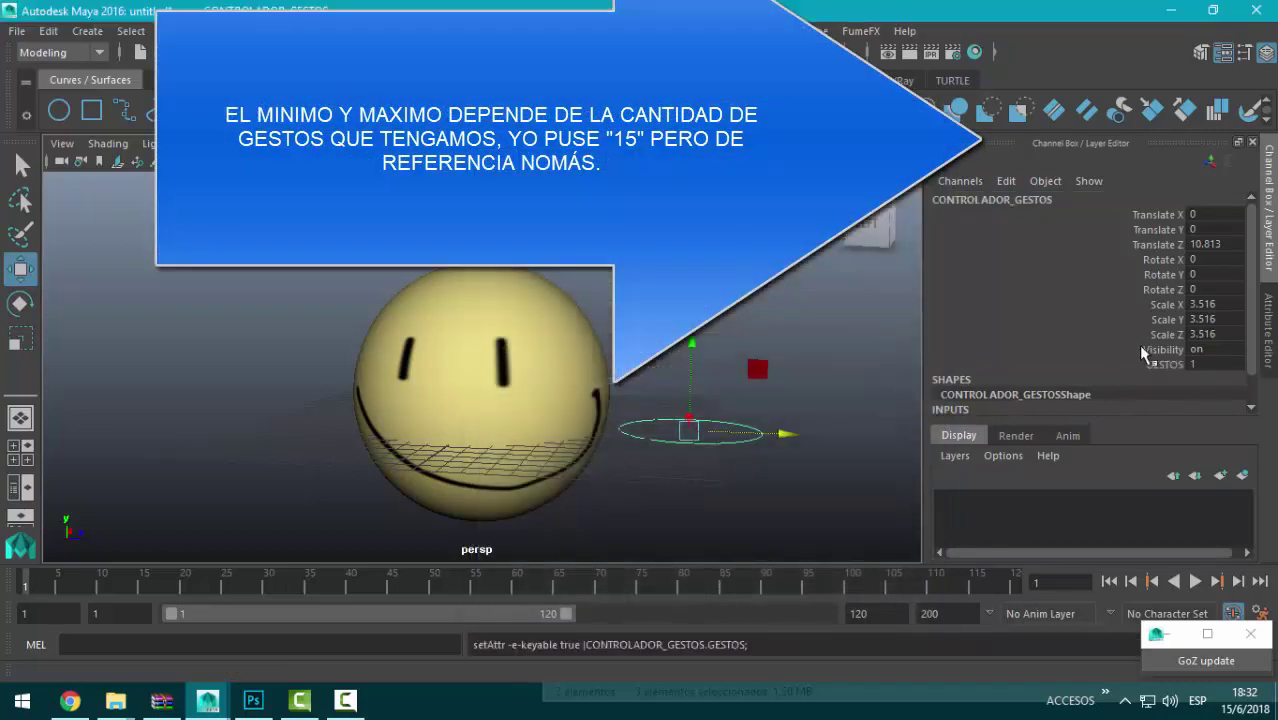
Step: Lock and hide all transform and visibility channels, leaving only GESTOS
{"action": "left_click_drag", "start_coordinate": [1146, 364], "coordinate": [1150, 214]}
{"action": "right_click", "coordinate": [1150, 214]}
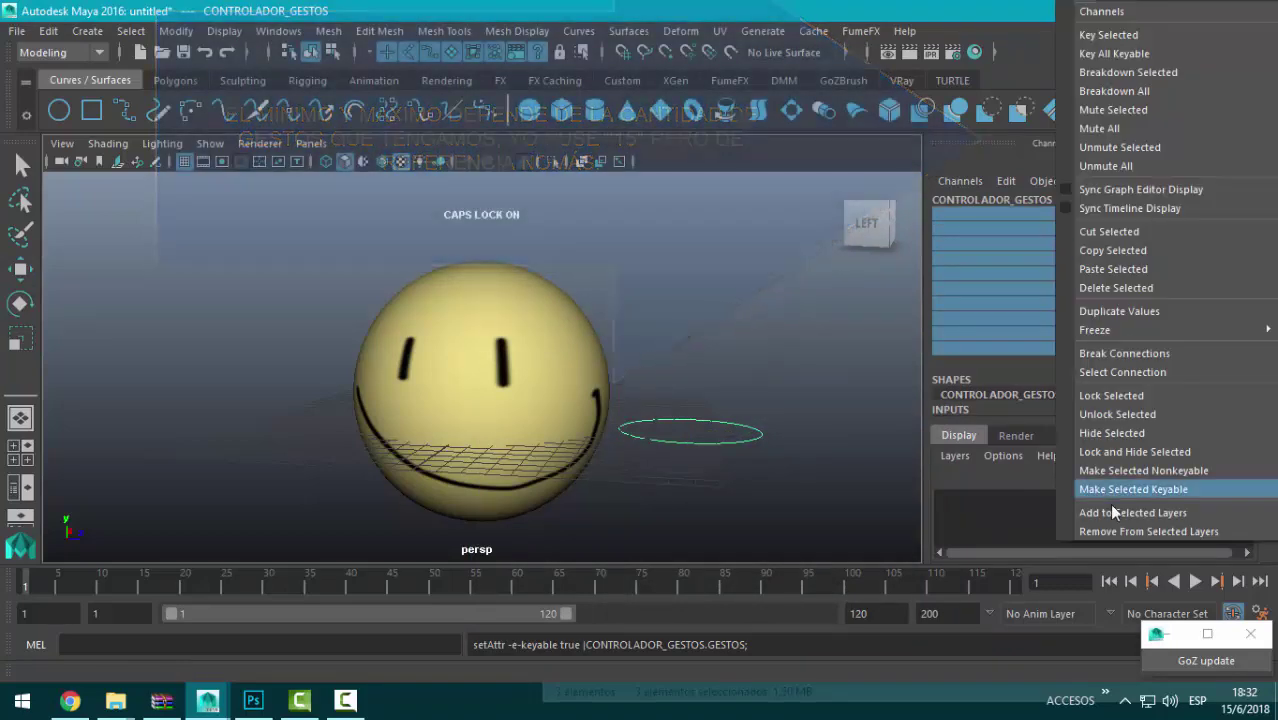
{"action": "left_click", "coordinate": [1107, 453]}
{"action": "left_click", "coordinate": [1195, 214]}
Step: Delete the expression on file2's Image Number via the sphere's lambert3 in the Attribute Editor
{"action": "mouse_move", "coordinate": [679, 374]}
{"action": "middle_mouse_down"}
{"action": "mouse_move", "coordinate": [624, 418]}
{"action": "mouse_move", "coordinate": [738, 470]}
{"action": "middle_mouse_up"}
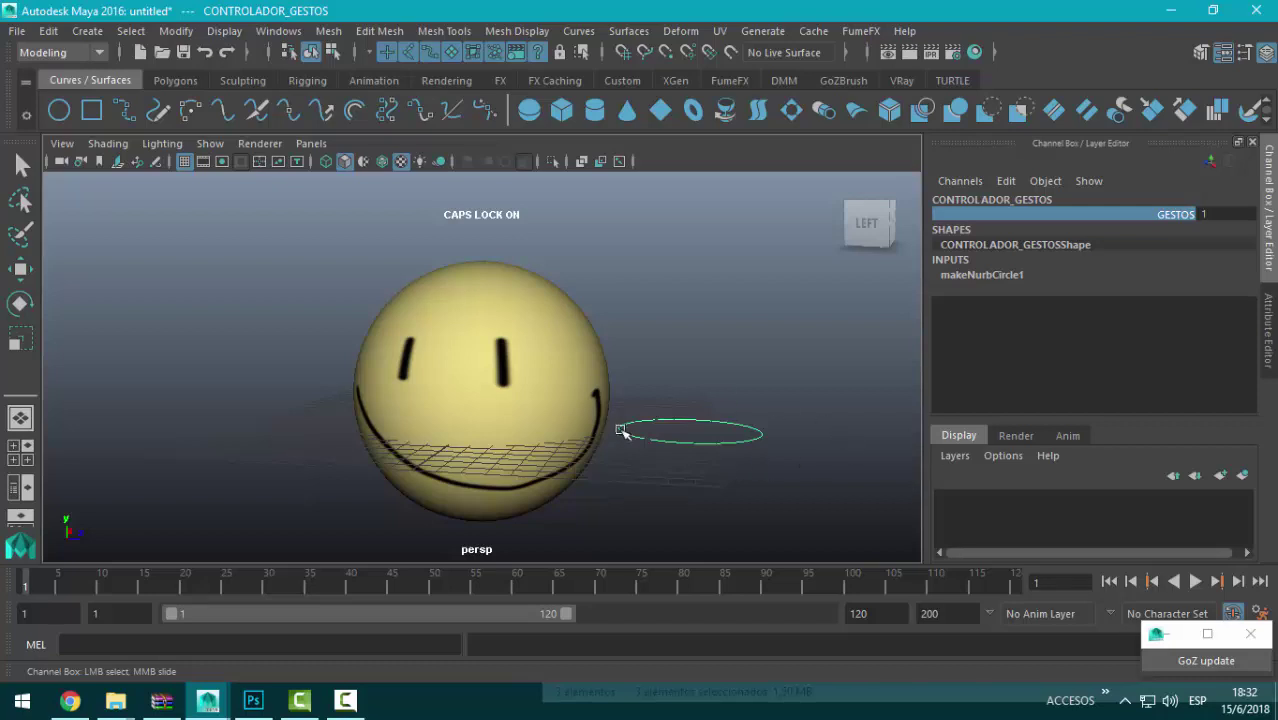
{"action": "left_click", "coordinate": [565, 343]}
{"action": "key", "text": "w"}
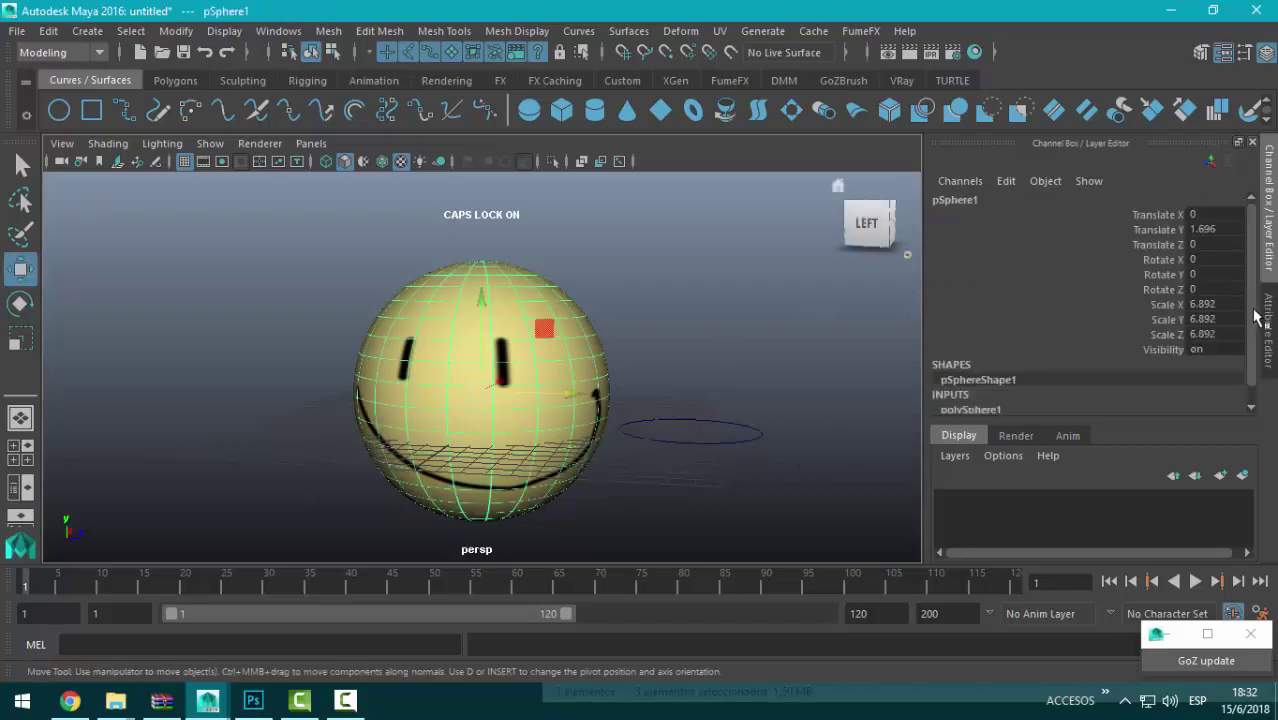
{"action": "left_click", "coordinate": [1266, 326]}
{"action": "left_click", "coordinate": [1140, 197]}
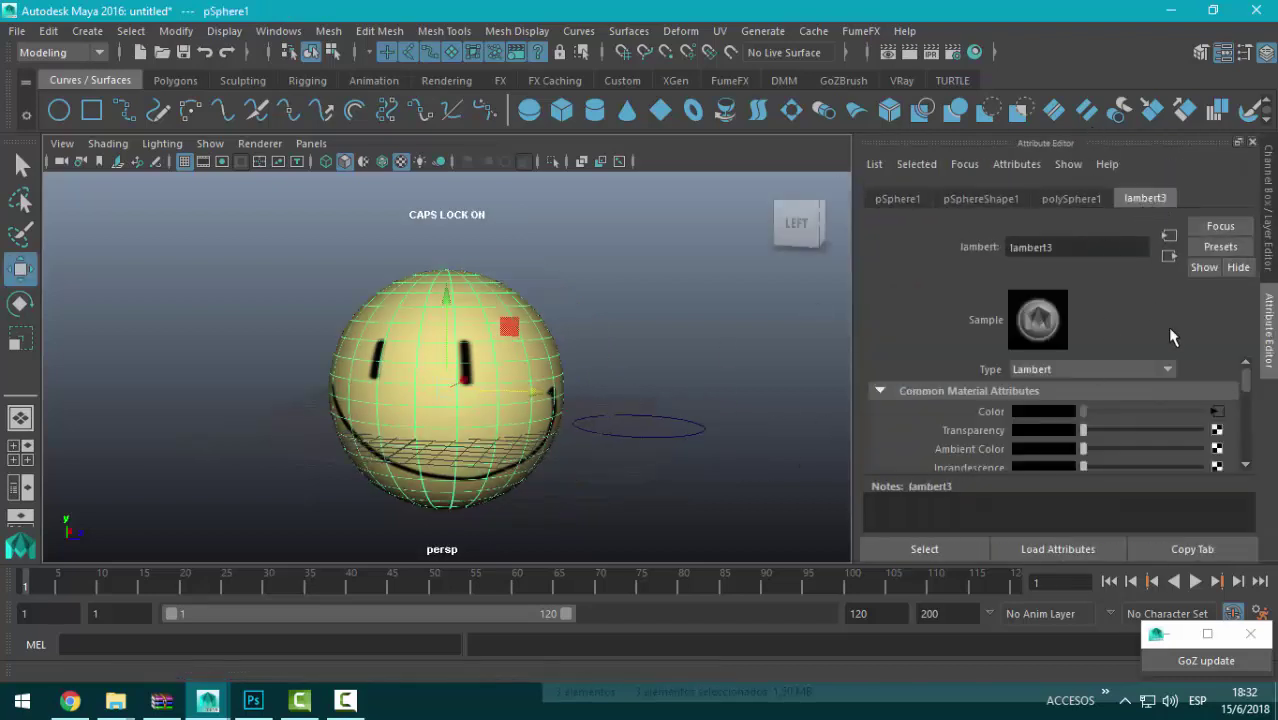
{"action": "left_click", "coordinate": [1215, 413]}
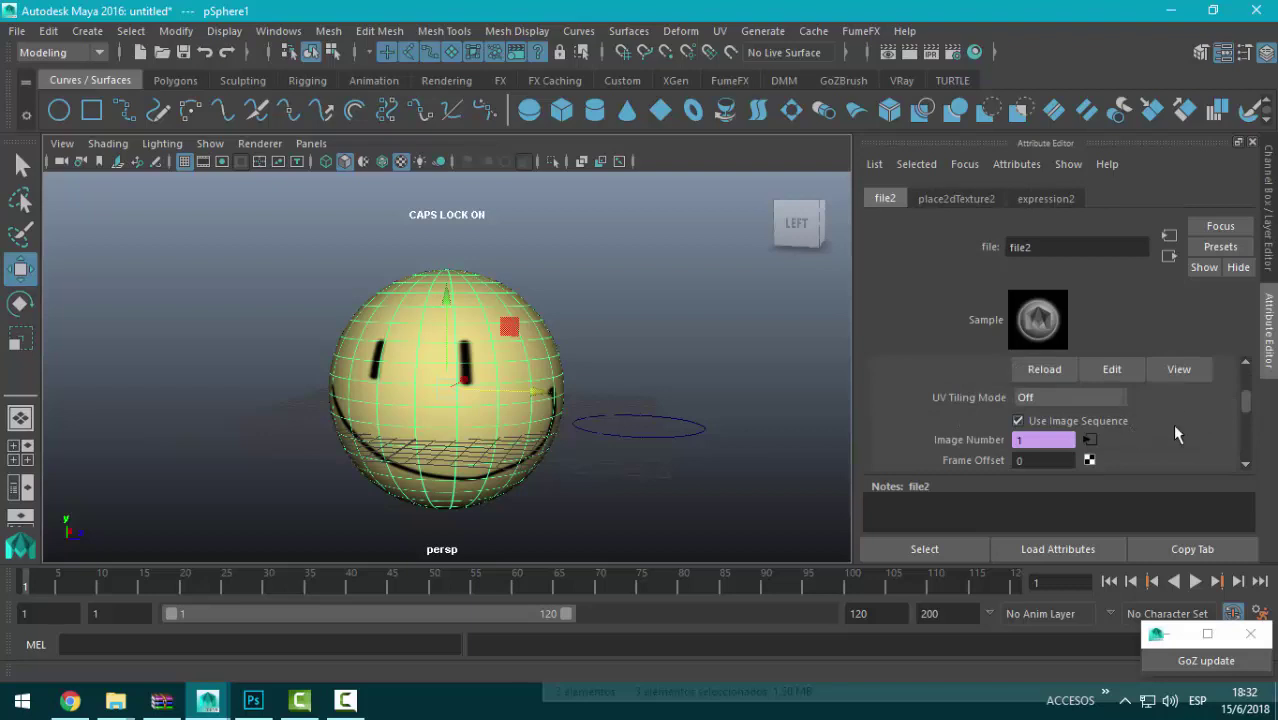
{"action": "right_click", "coordinate": [982, 440]}
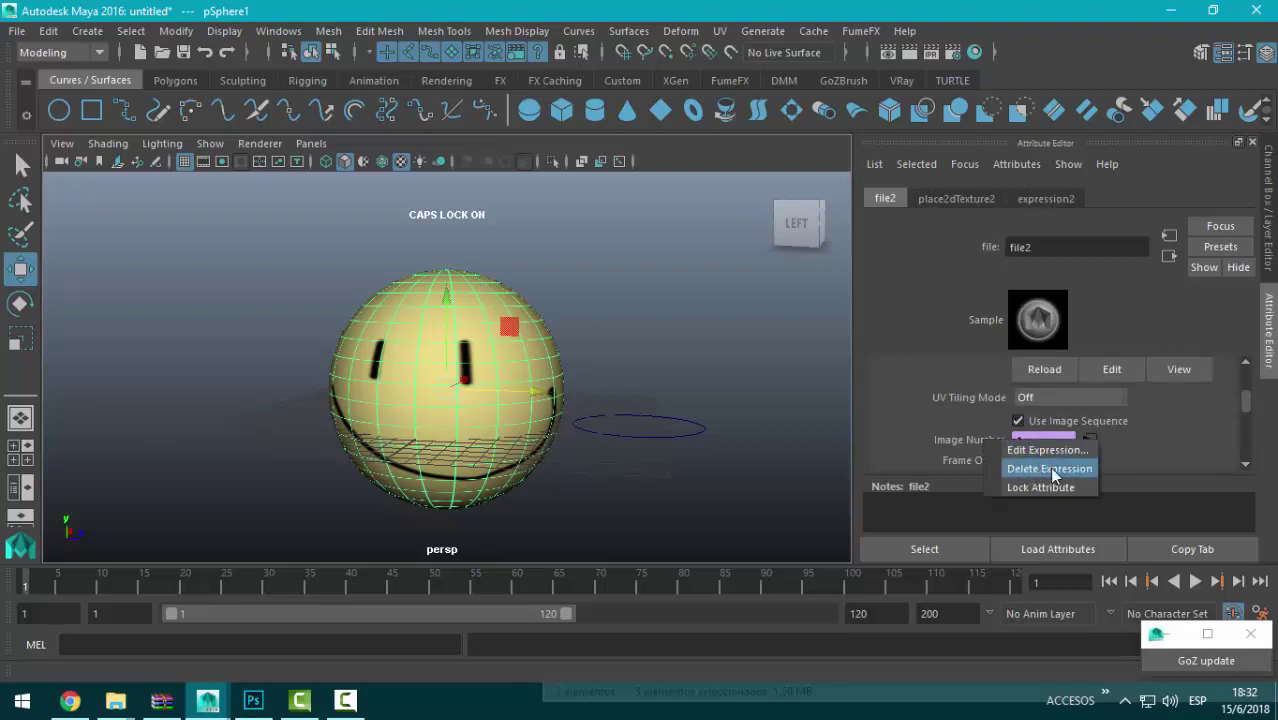
{"action": "left_click", "coordinate": [1050, 469]}
{"action": "right_click", "coordinate": [985, 446]}
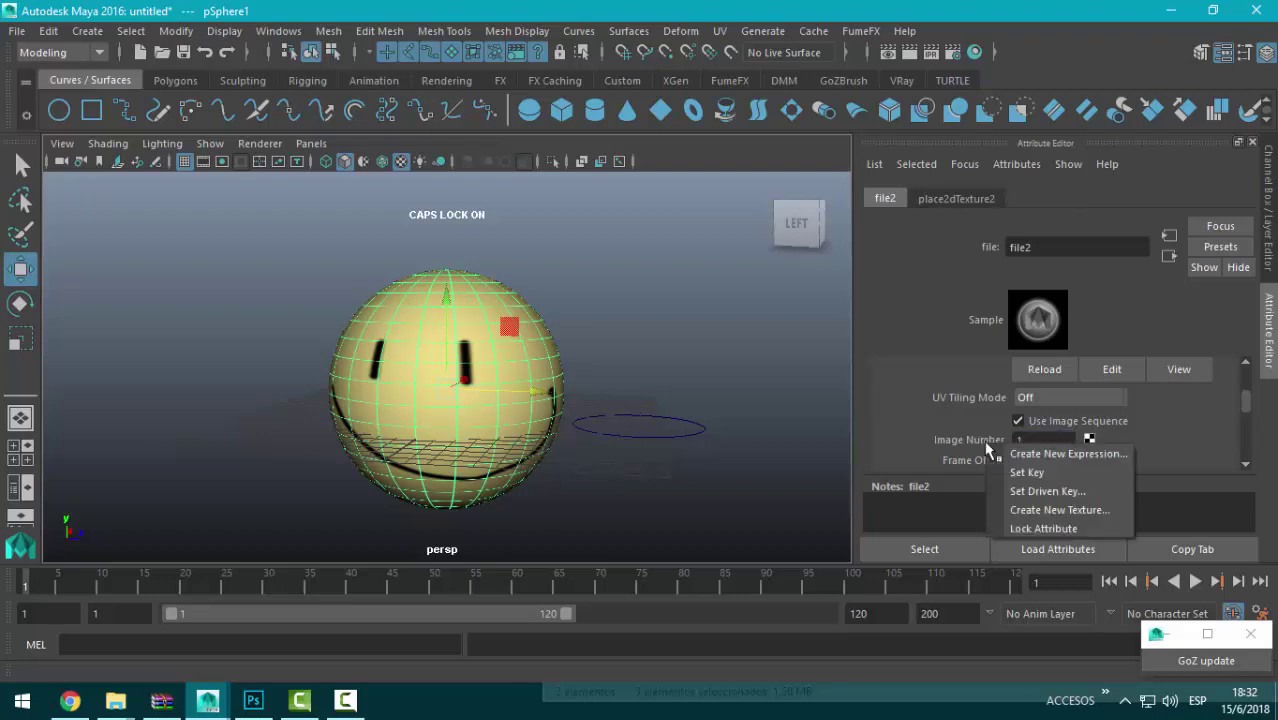
Step: In Set Driven Key, load CONTROLADOR_GESTOS's GESTOS as driver and key GESTOS 1 to image 1
{"action": "left_click", "coordinate": [1026, 489]}
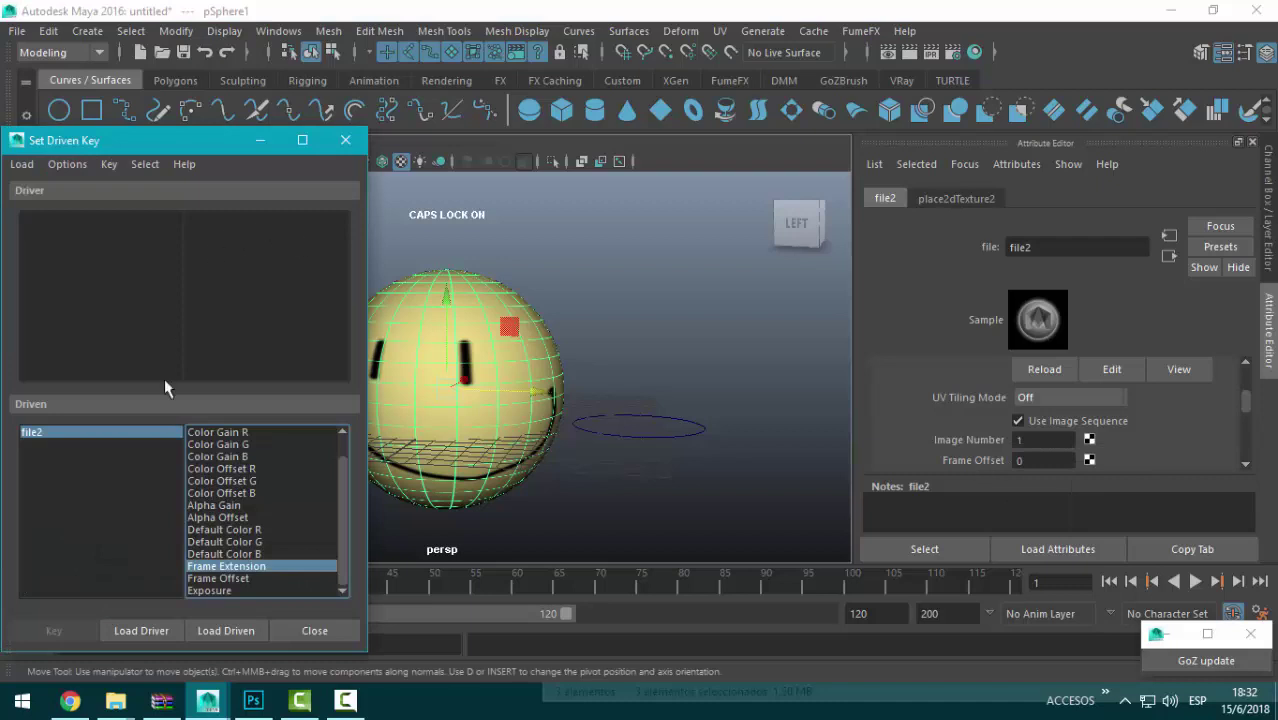
{"action": "left_click", "coordinate": [639, 417]}
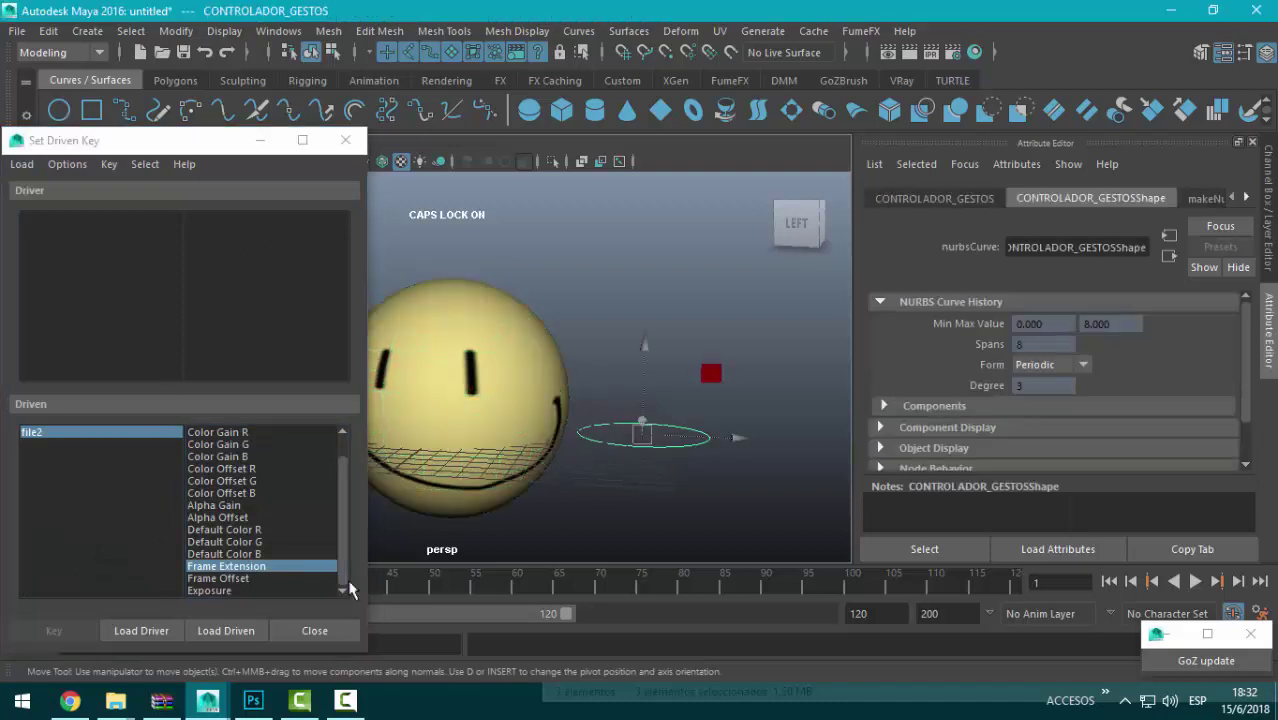
{"action": "left_click", "coordinate": [141, 631]}
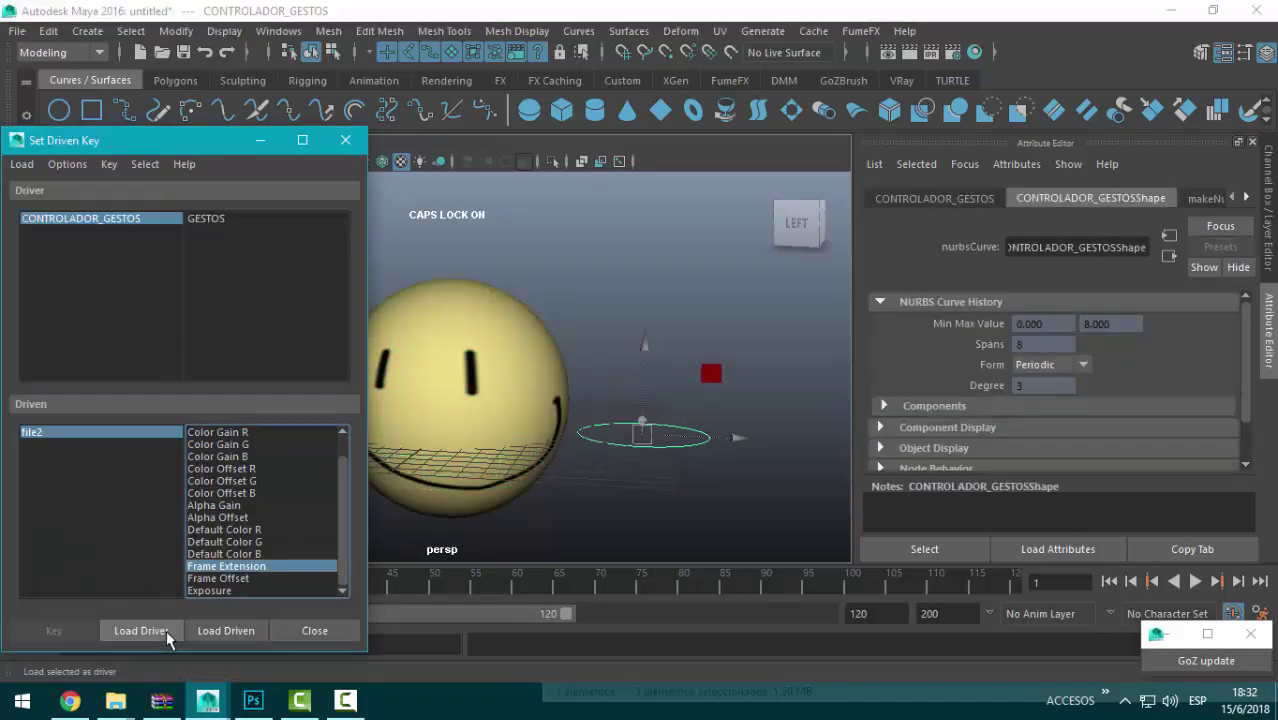
{"action": "left_click", "coordinate": [211, 221]}
{"action": "left_click", "coordinate": [54, 631]}
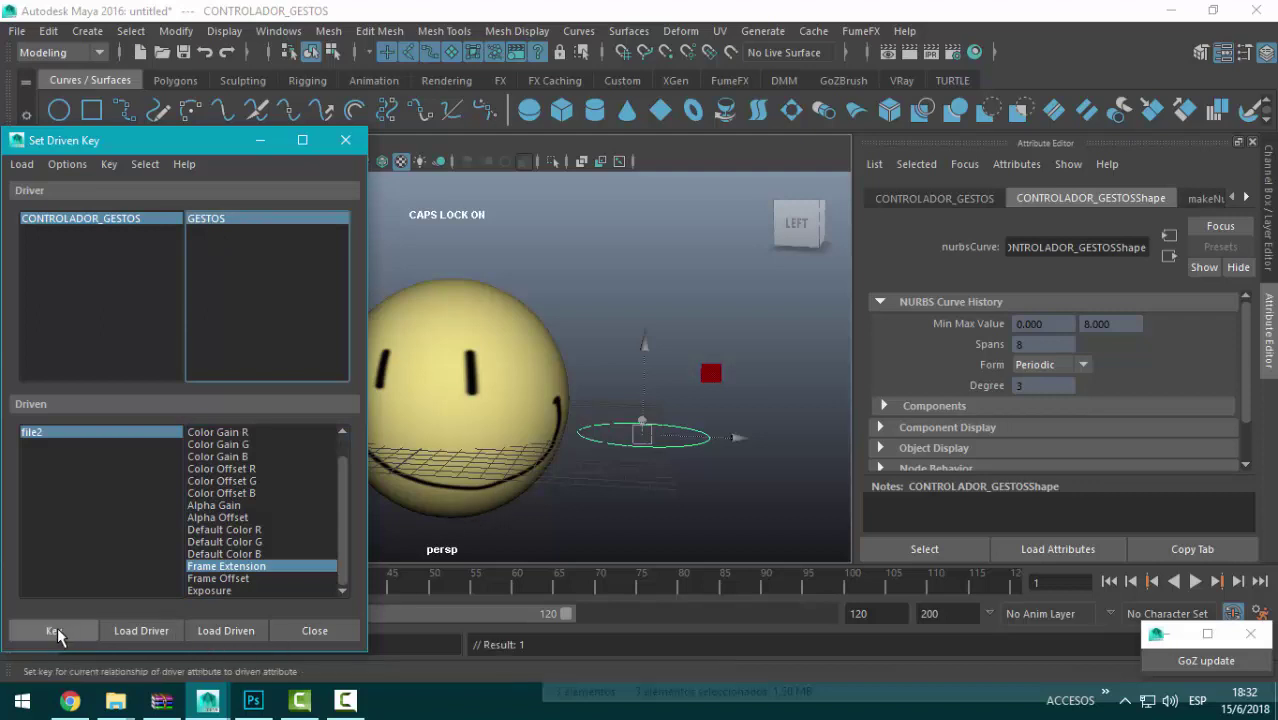
Step: Set GESTOS to 2 and key file2's Image Number 2 as driven
{"action": "left_click_drag", "start_coordinate": [684, 385], "coordinate": [735, 474]}
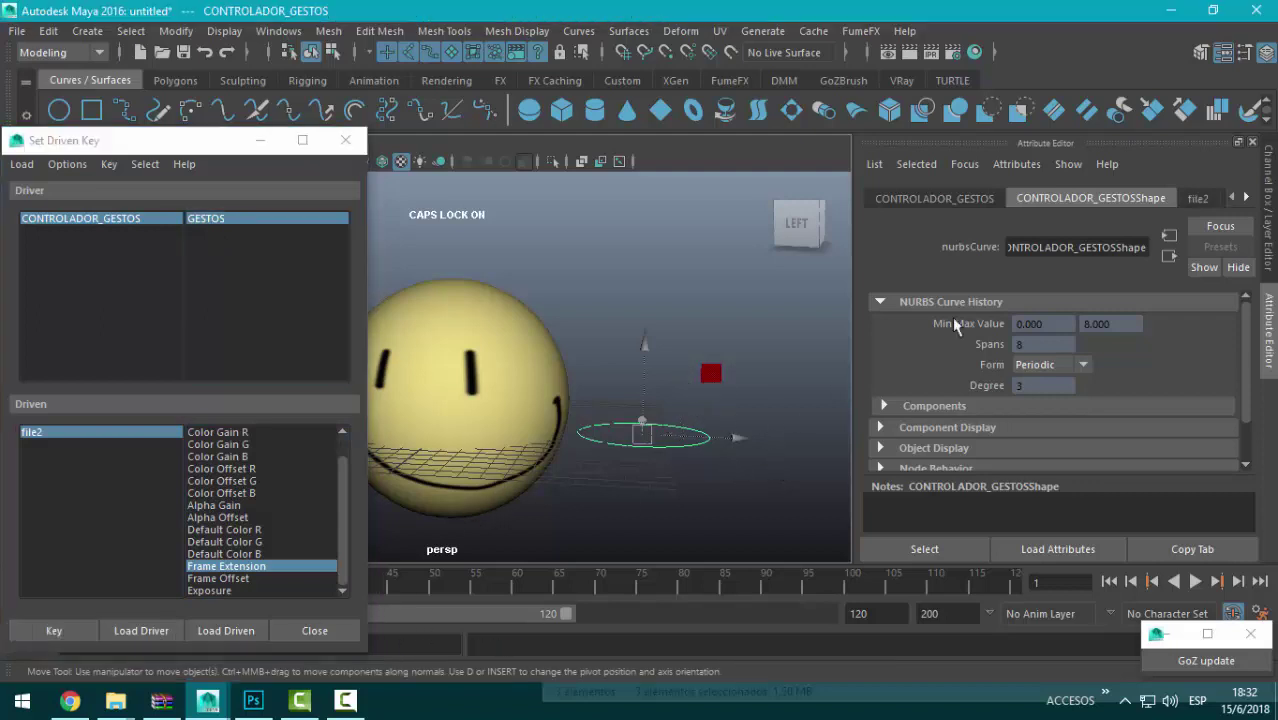
{"action": "key", "text": "ctrl+a"}
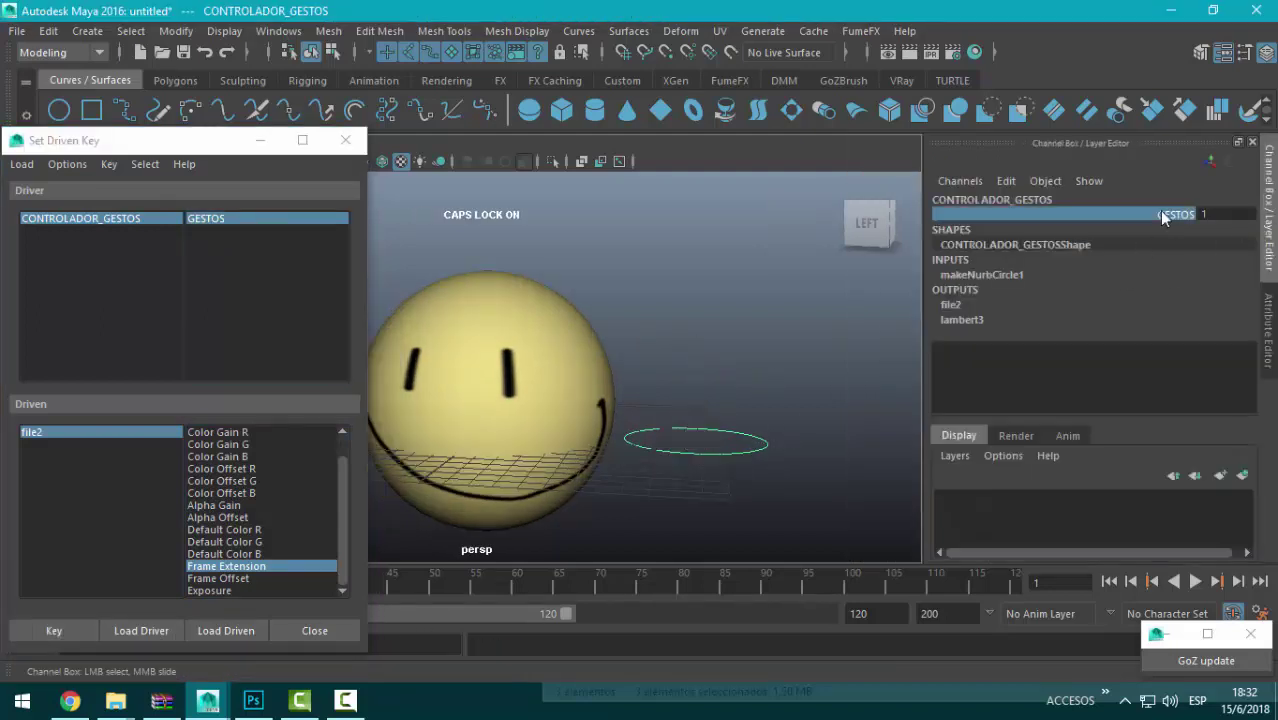
{"action": "type", "text": "2"}
{"action": "key", "text": "Return"}
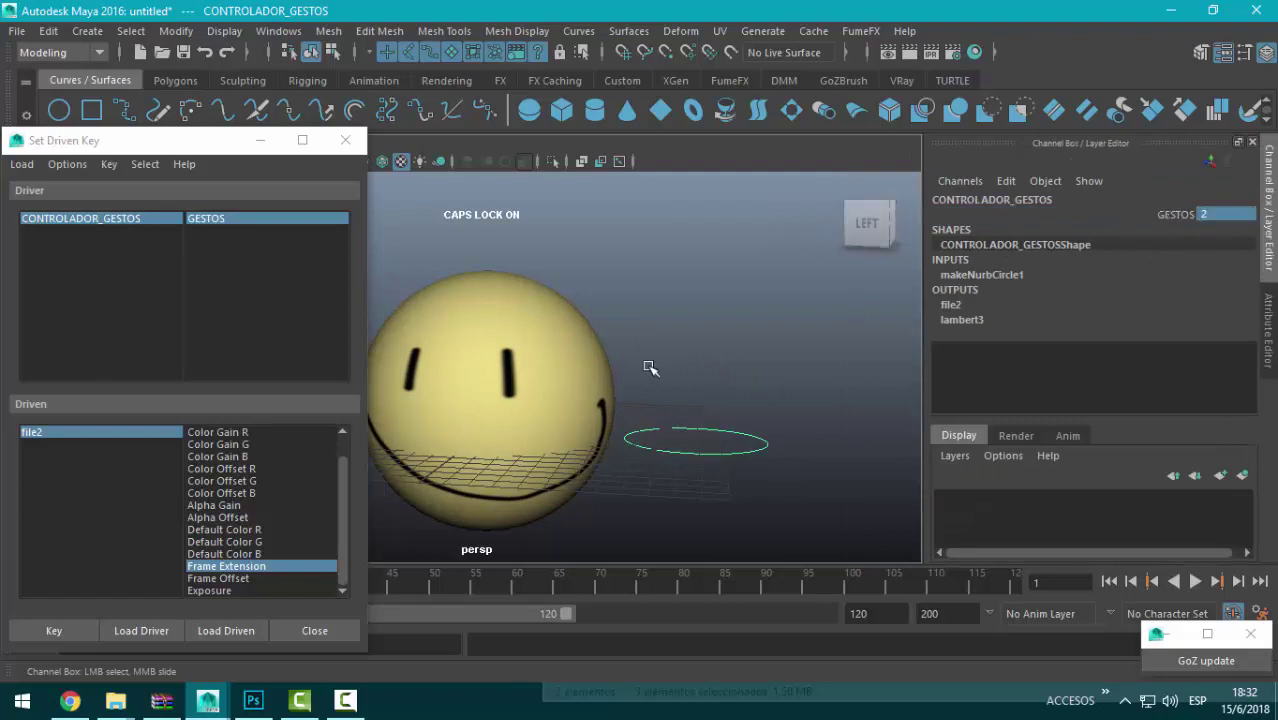
{"action": "left_click", "coordinate": [566, 410]}
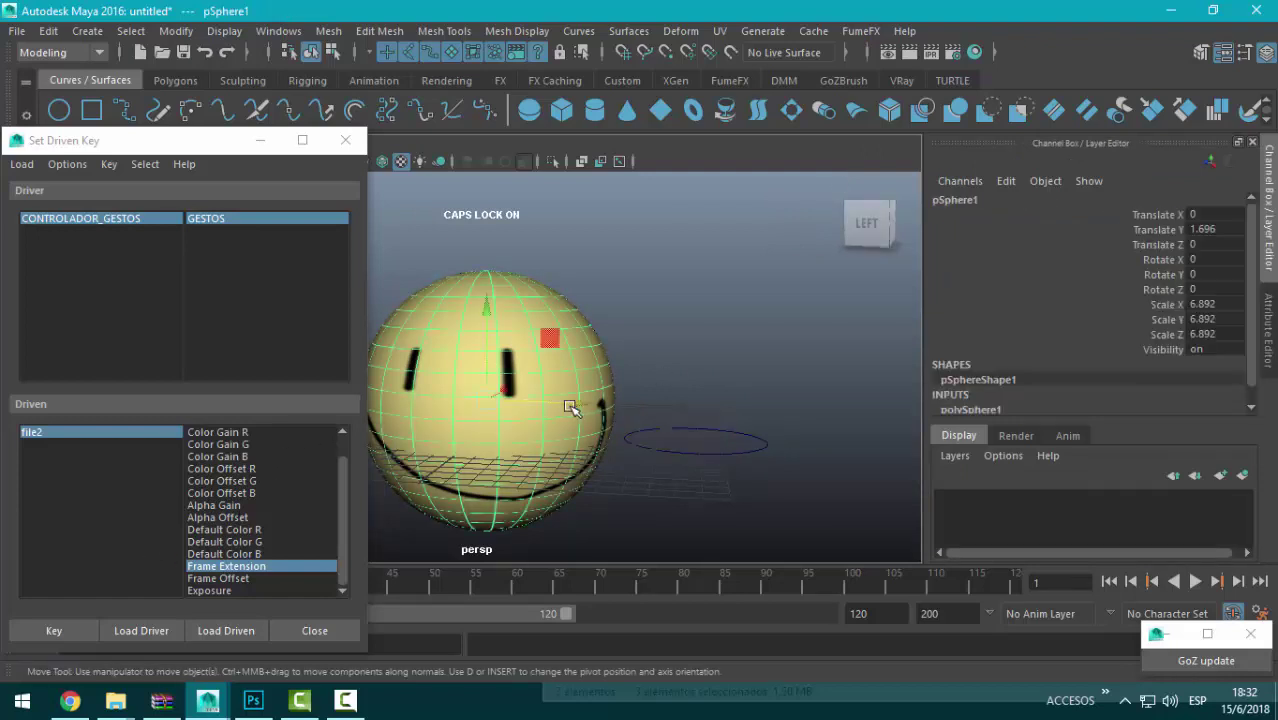
{"action": "key", "text": "ctrl+a"}
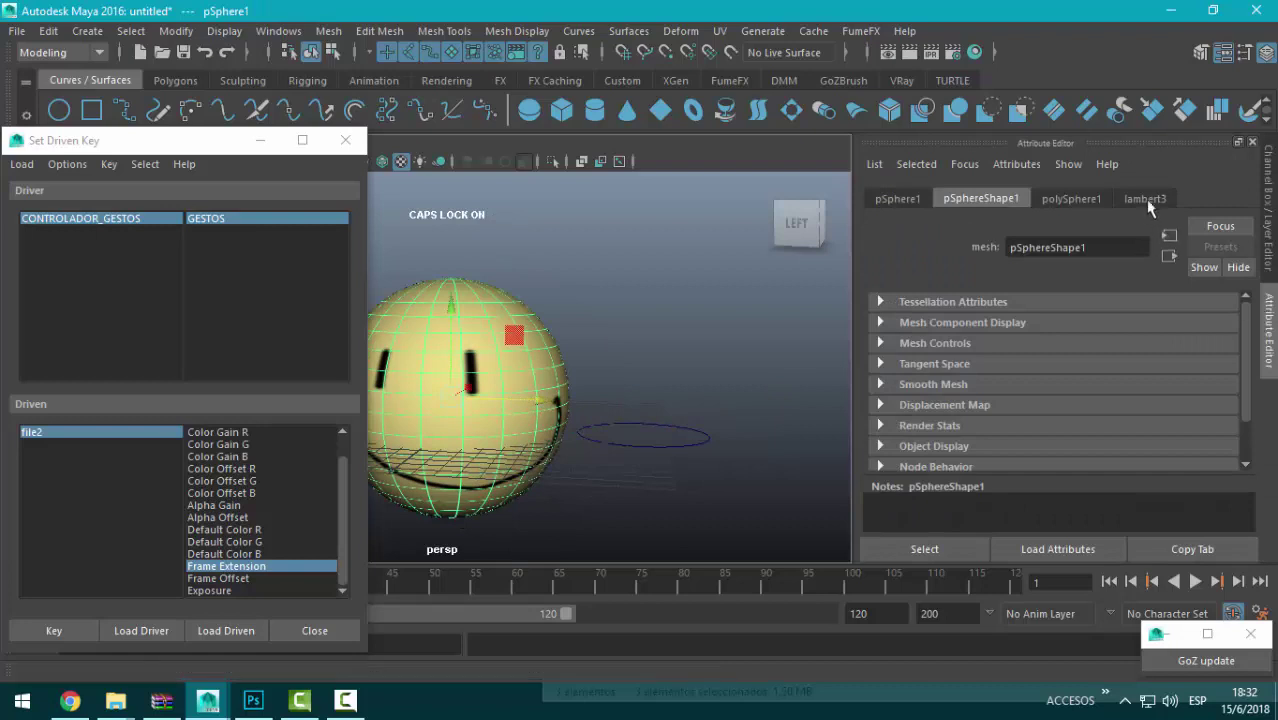
{"action": "left_click", "coordinate": [1145, 198]}
{"action": "left_click", "coordinate": [1215, 413]}
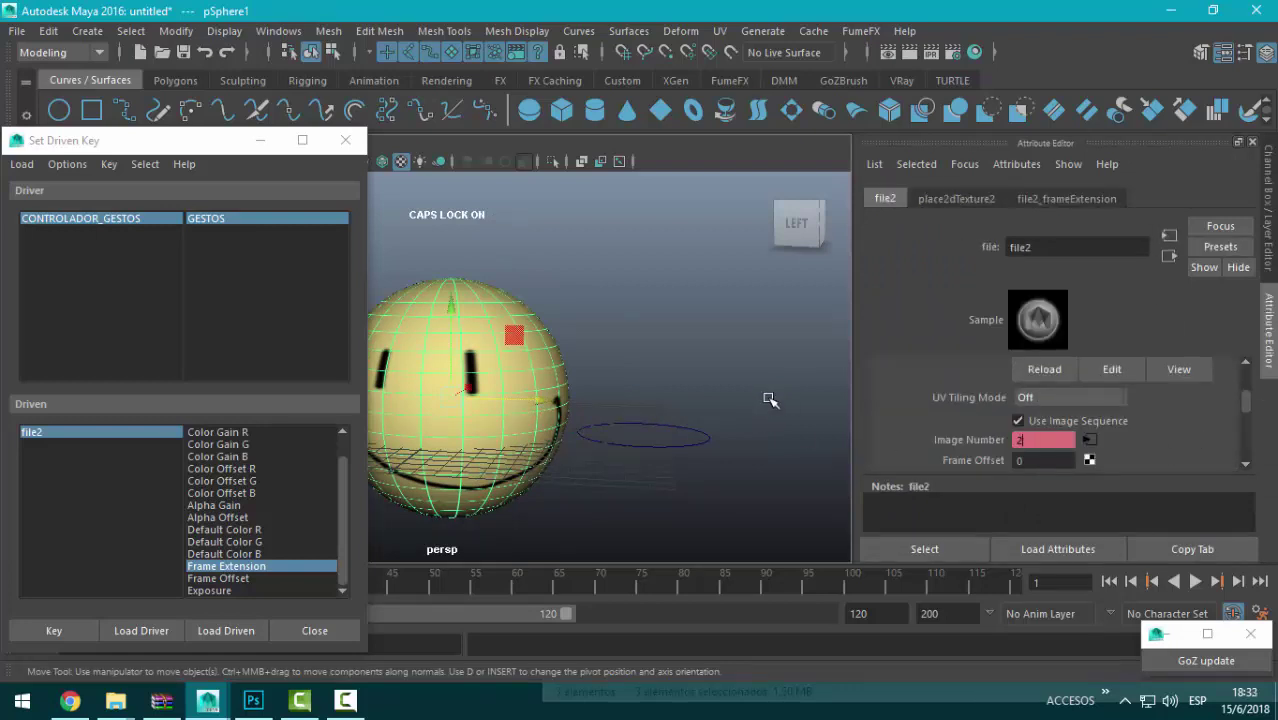
{"action": "left_click", "coordinate": [82, 633]}
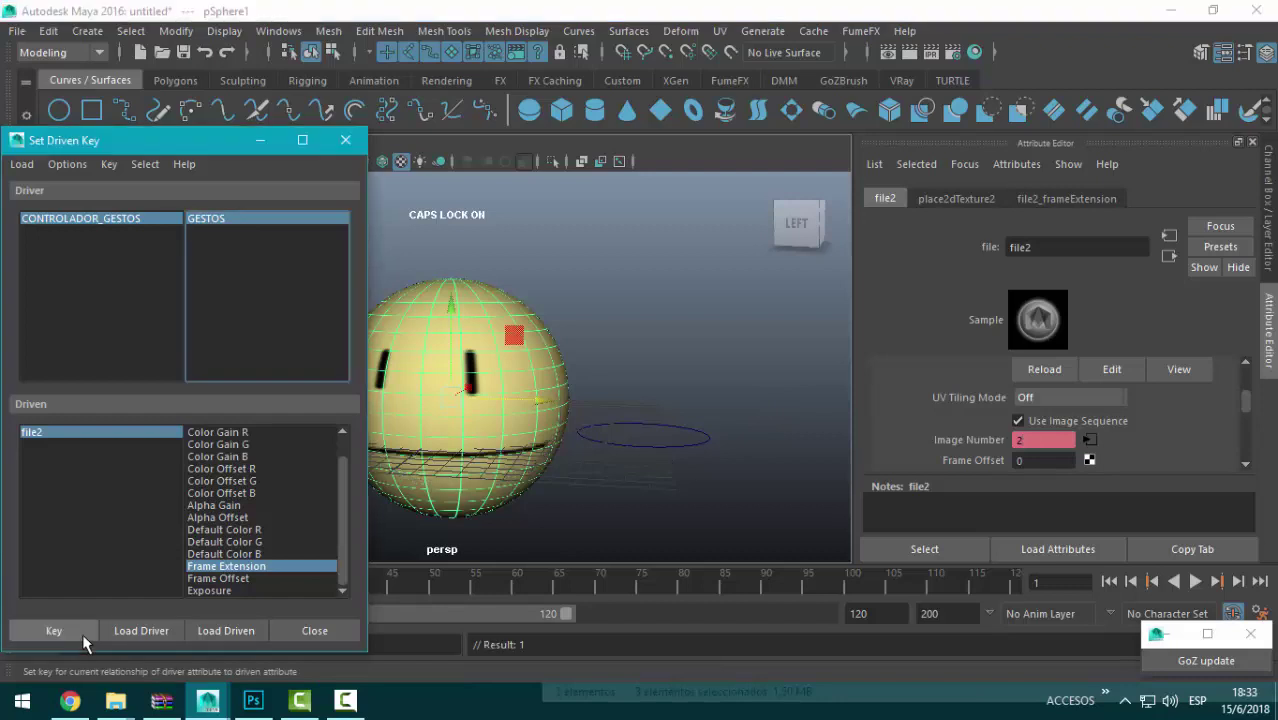
Step: Set GESTOS to 3 and key file2's Image Number 3 as driven
{"action": "left_click", "coordinate": [640, 434]}
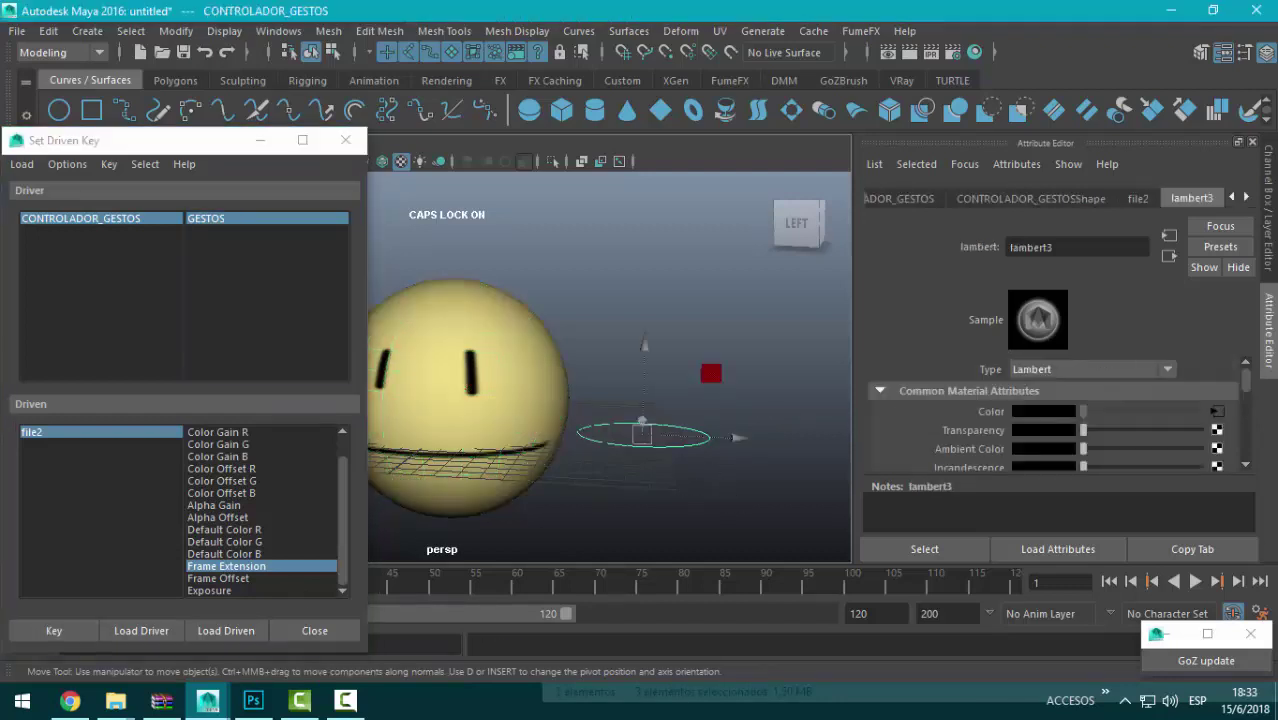
{"action": "left_click", "coordinate": [1270, 266]}
{"action": "left_click", "coordinate": [1205, 214]}
{"action": "type", "text": "3"}
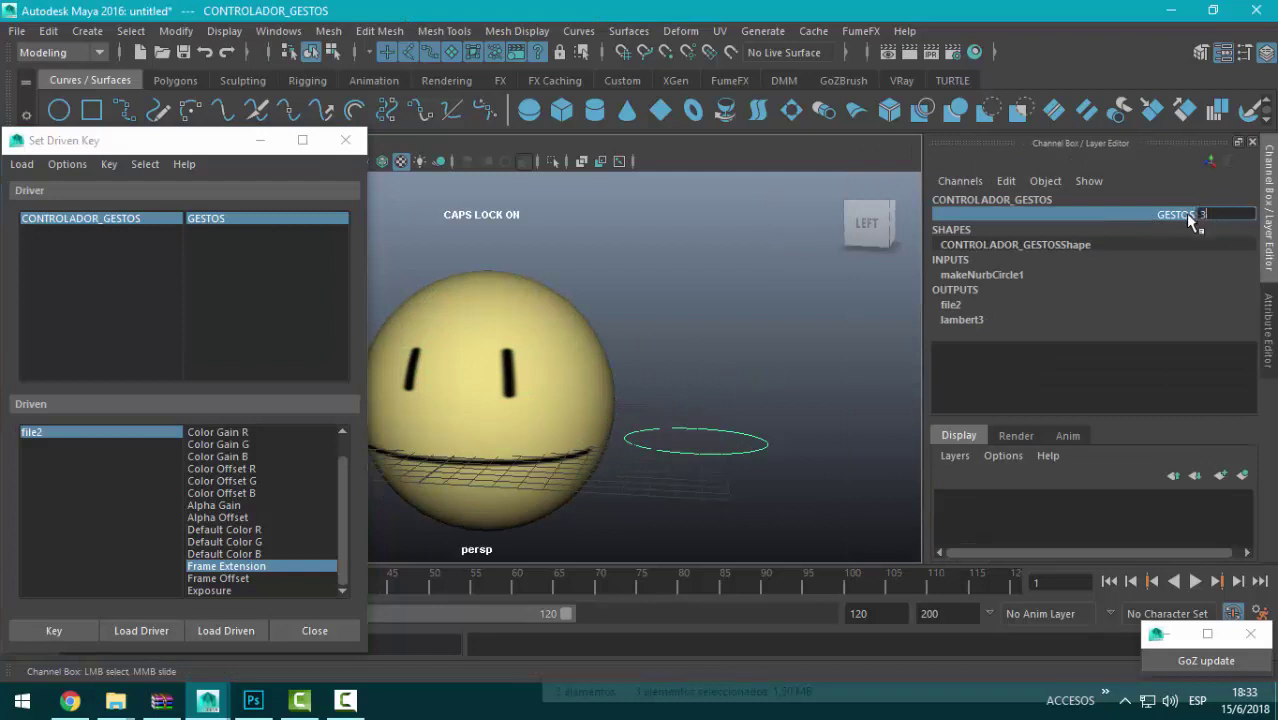
{"action": "left_click", "coordinate": [596, 406]}
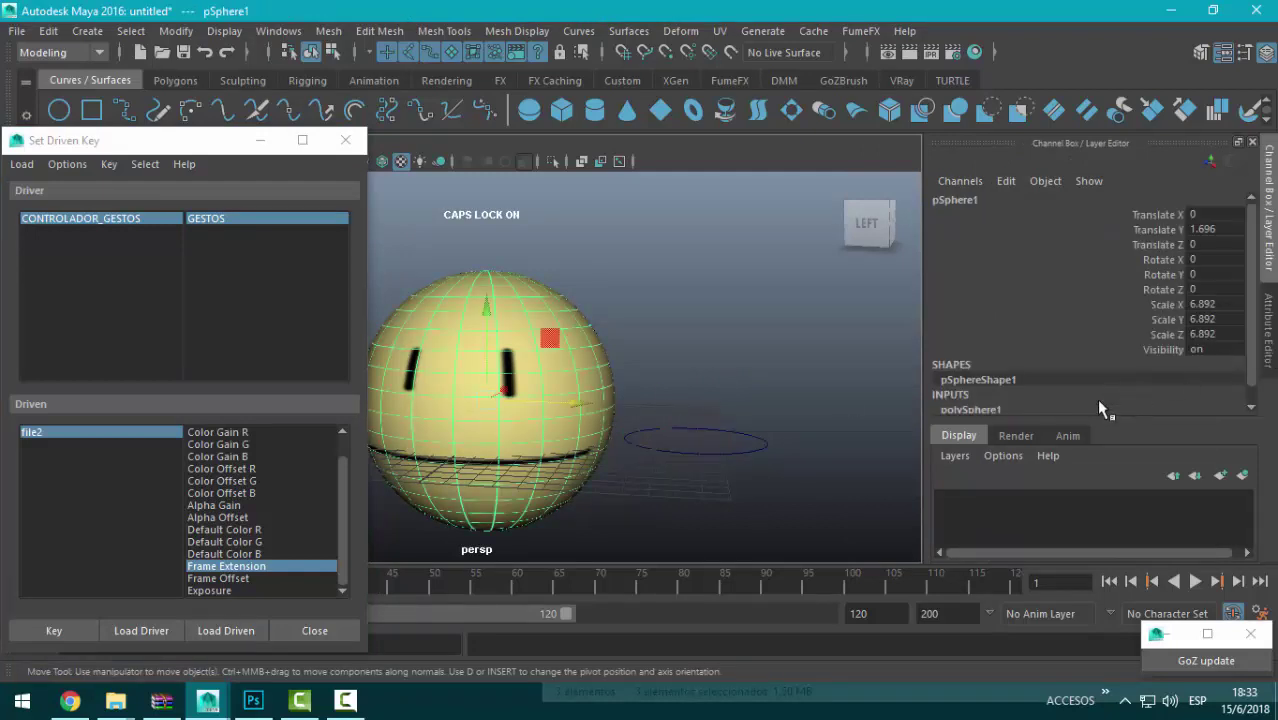
{"action": "scroll", "coordinate": [980, 412], "scroll_direction": "down", "scroll_amount": 1}
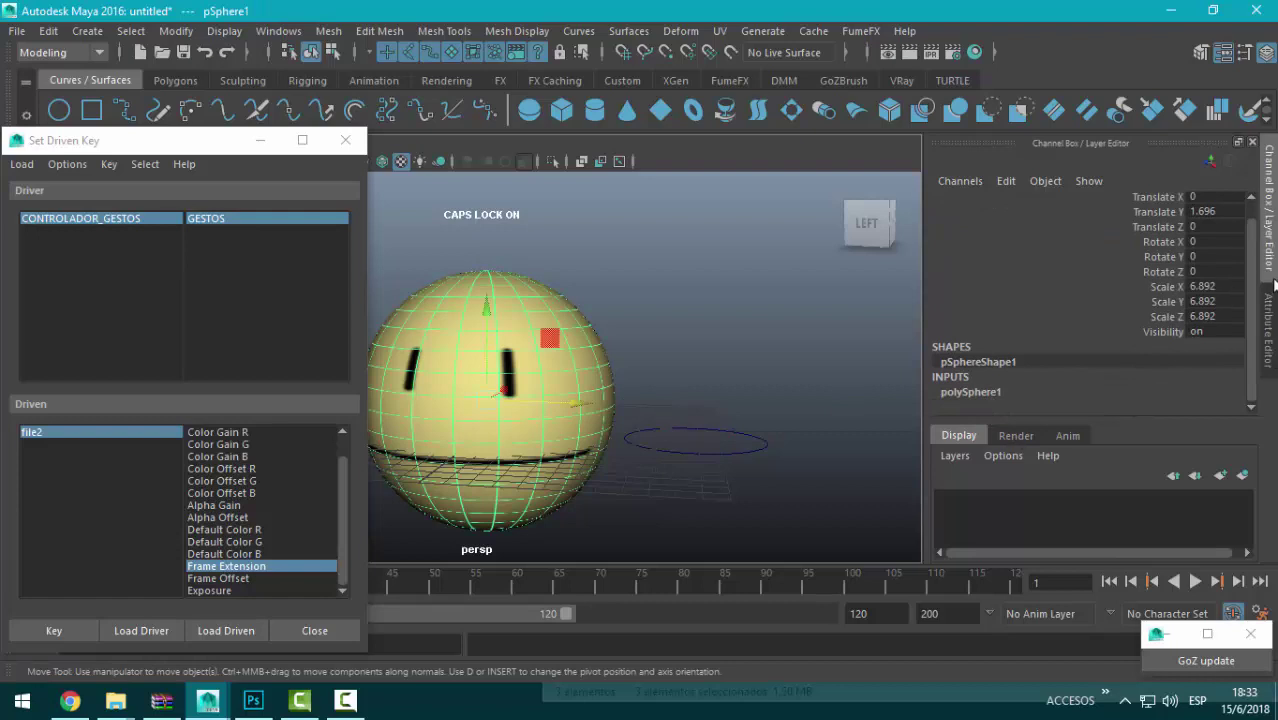
{"action": "left_click", "coordinate": [1271, 312]}
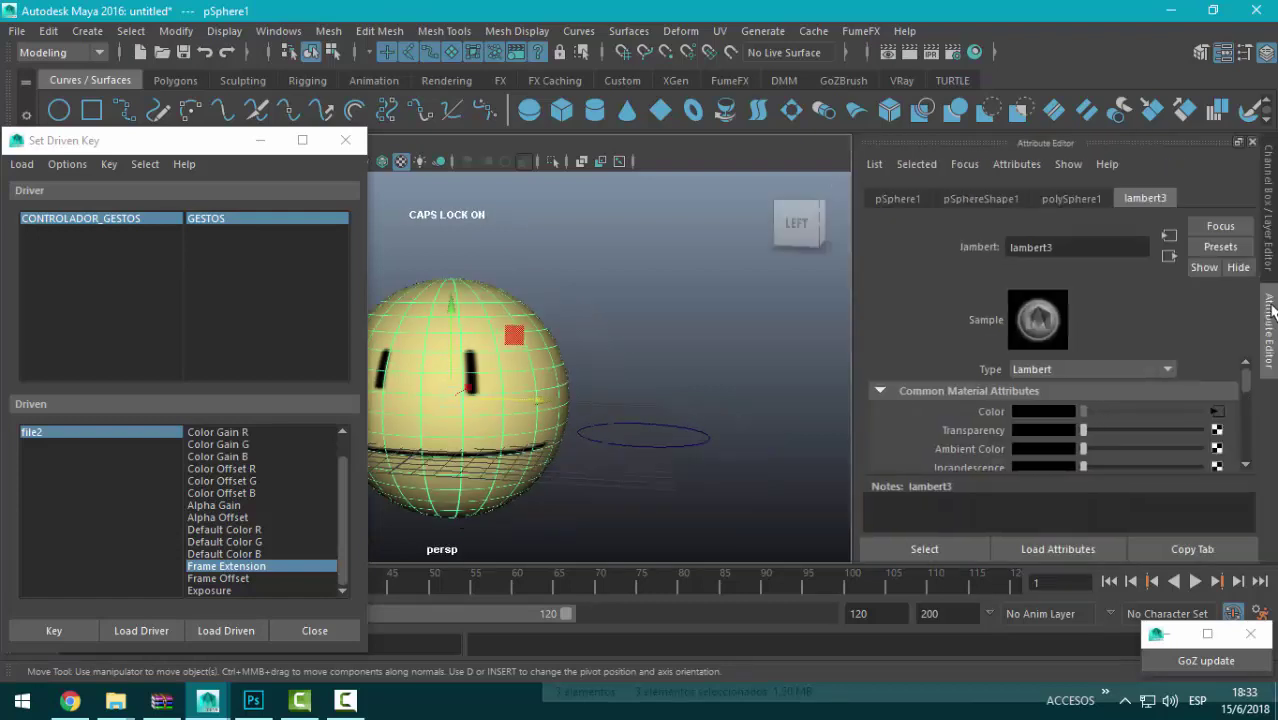
{"action": "left_click", "coordinate": [1216, 411]}
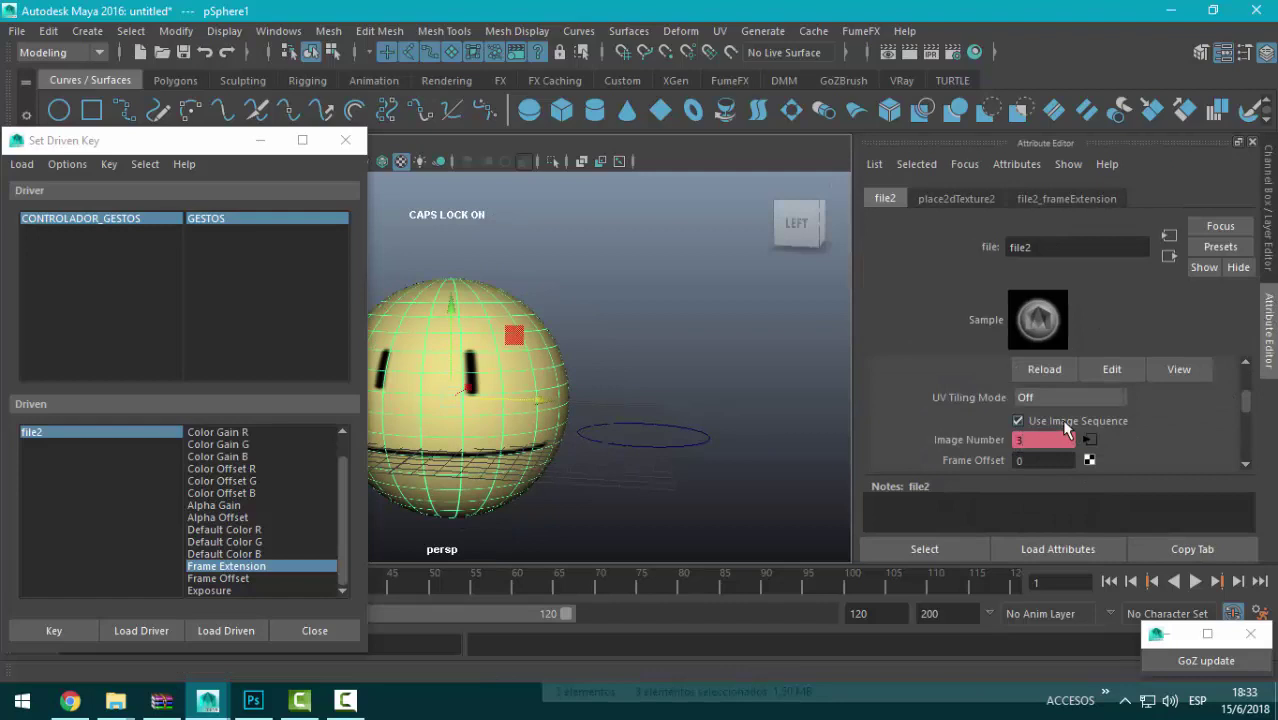
{"action": "left_click", "coordinate": [641, 428]}
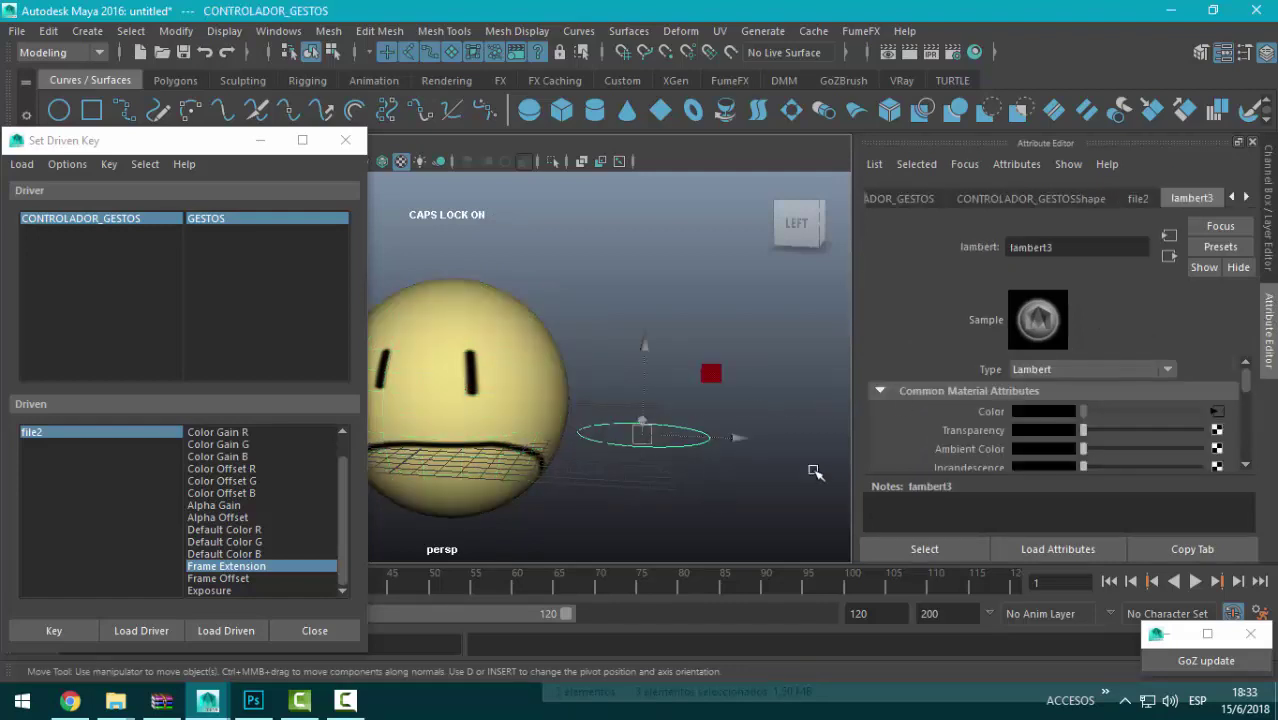
{"action": "left_click", "coordinate": [1265, 230]}
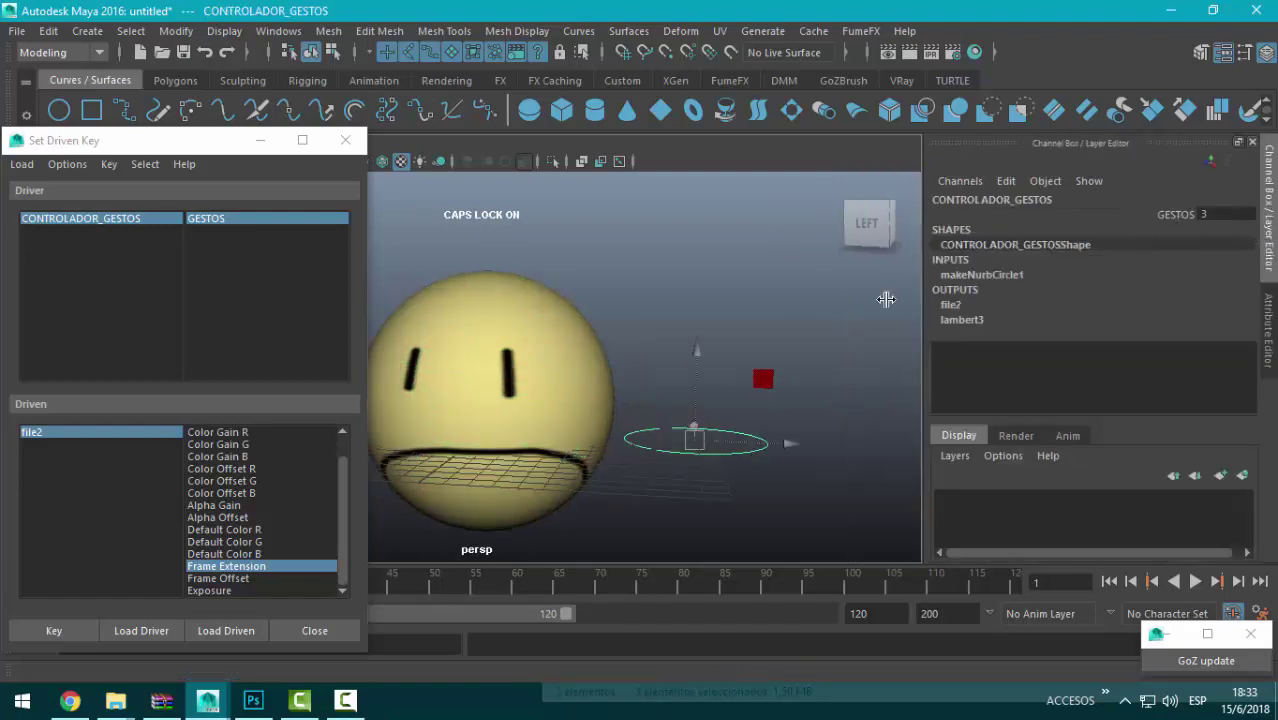
{"action": "left_click", "coordinate": [54, 630]}
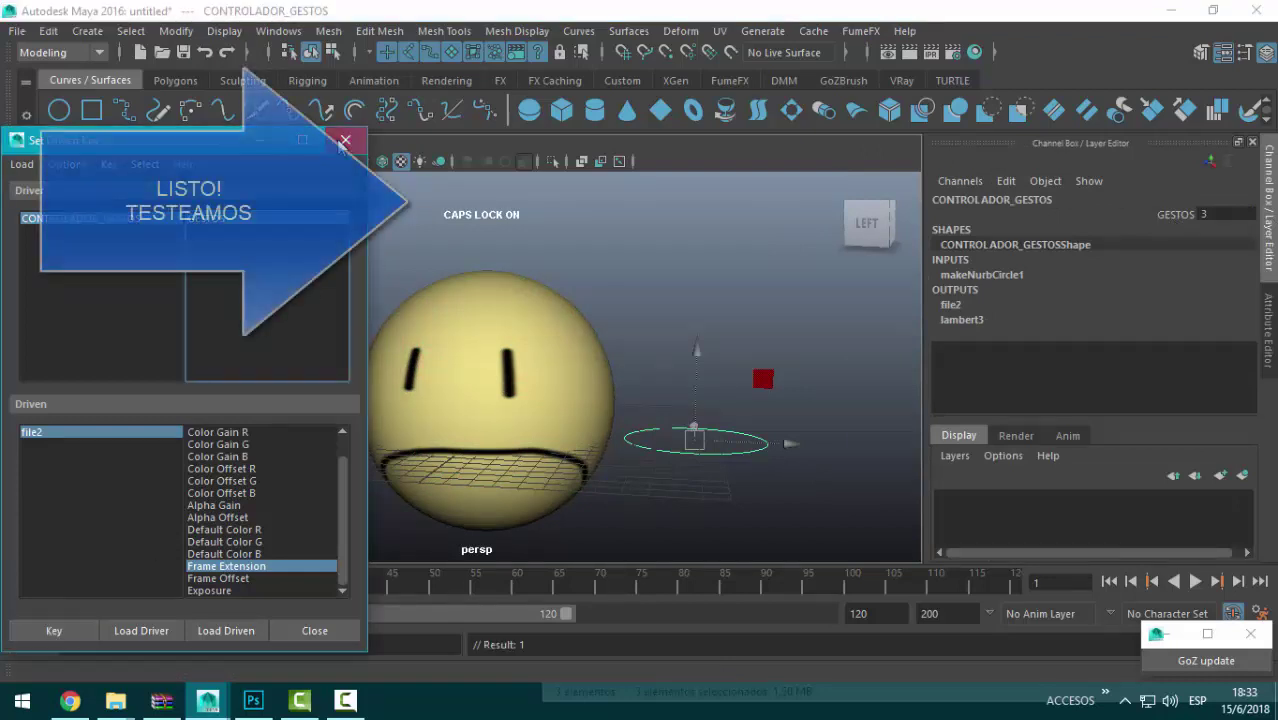
Step: Close the Set Driven Key window and select GESTOS in the Channel Box
{"action": "left_click", "coordinate": [344, 141]}
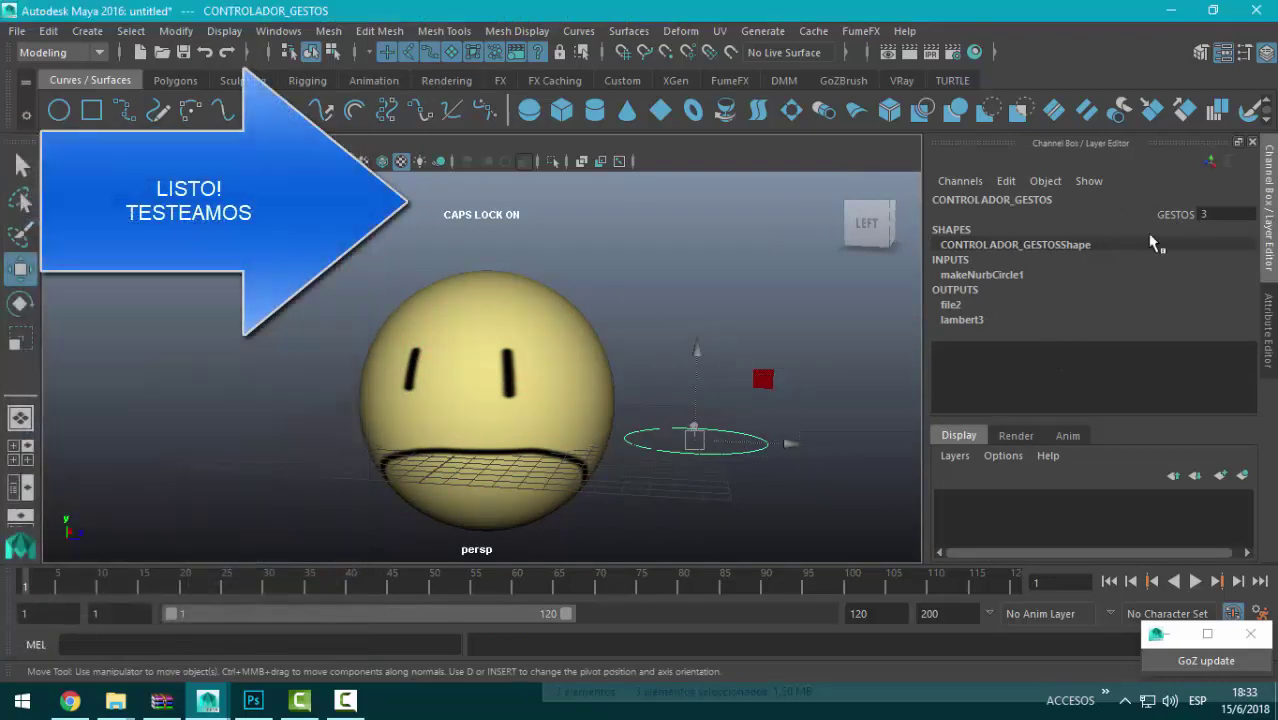
{"action": "left_click", "coordinate": [1175, 214]}
{"action": "left_click_drag", "start_coordinate": [556, 361], "coordinate": [483, 443], "text": "alt"}
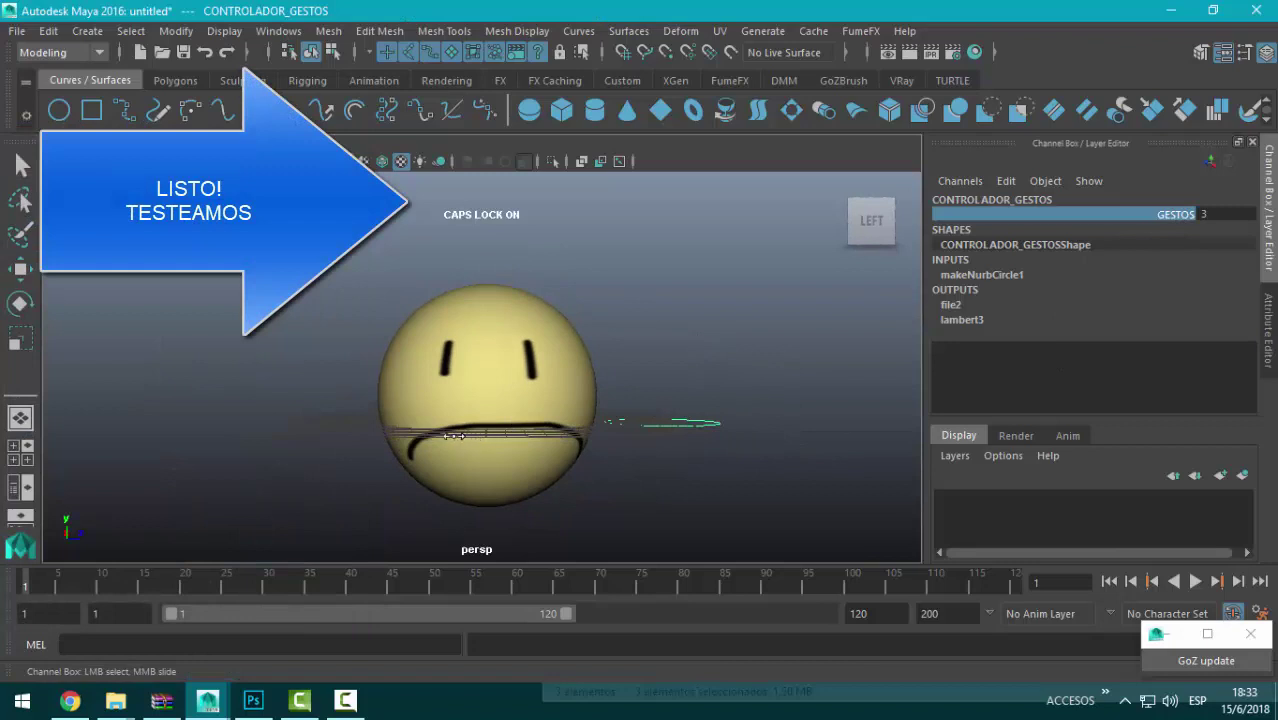
Step: Test GESTOS at 1 for a smile and 15 for a frown, ending at 1
{"action": "middle_click_drag", "start_coordinate": [375, 449], "coordinate": [320, 456]}
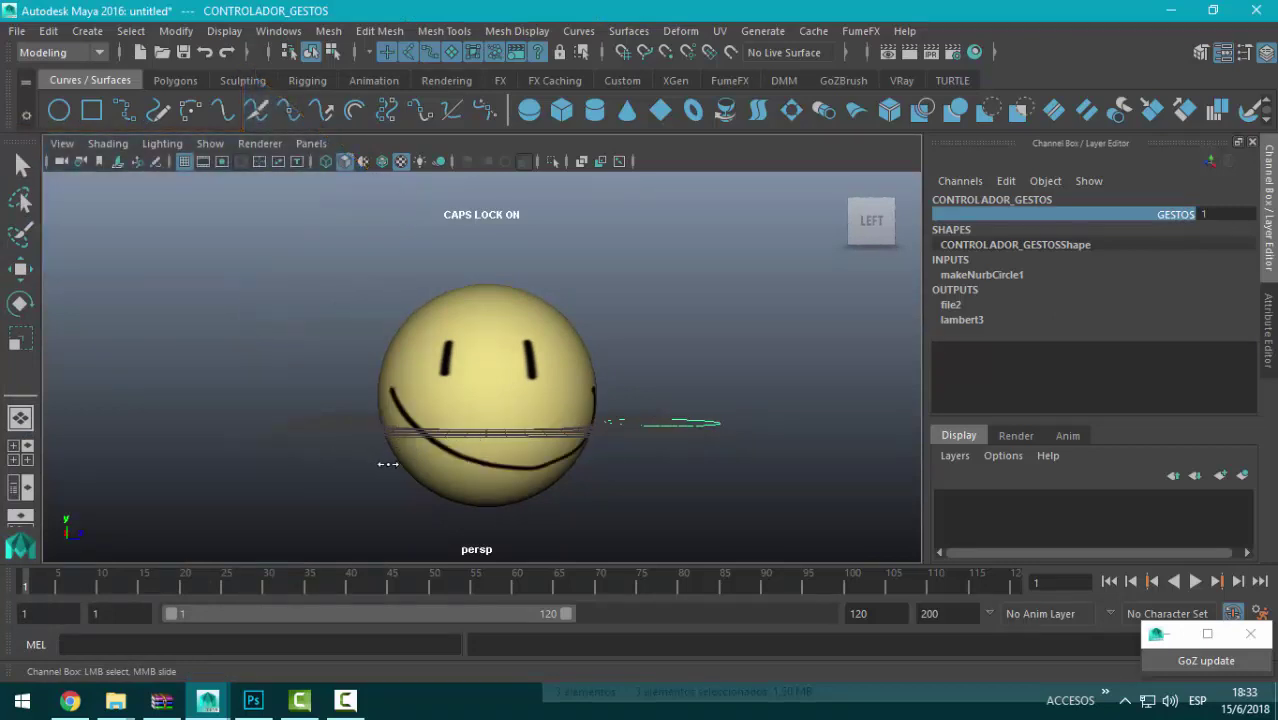
{"action": "middle_click_drag", "start_coordinate": [721, 467], "coordinate": [396, 467]}
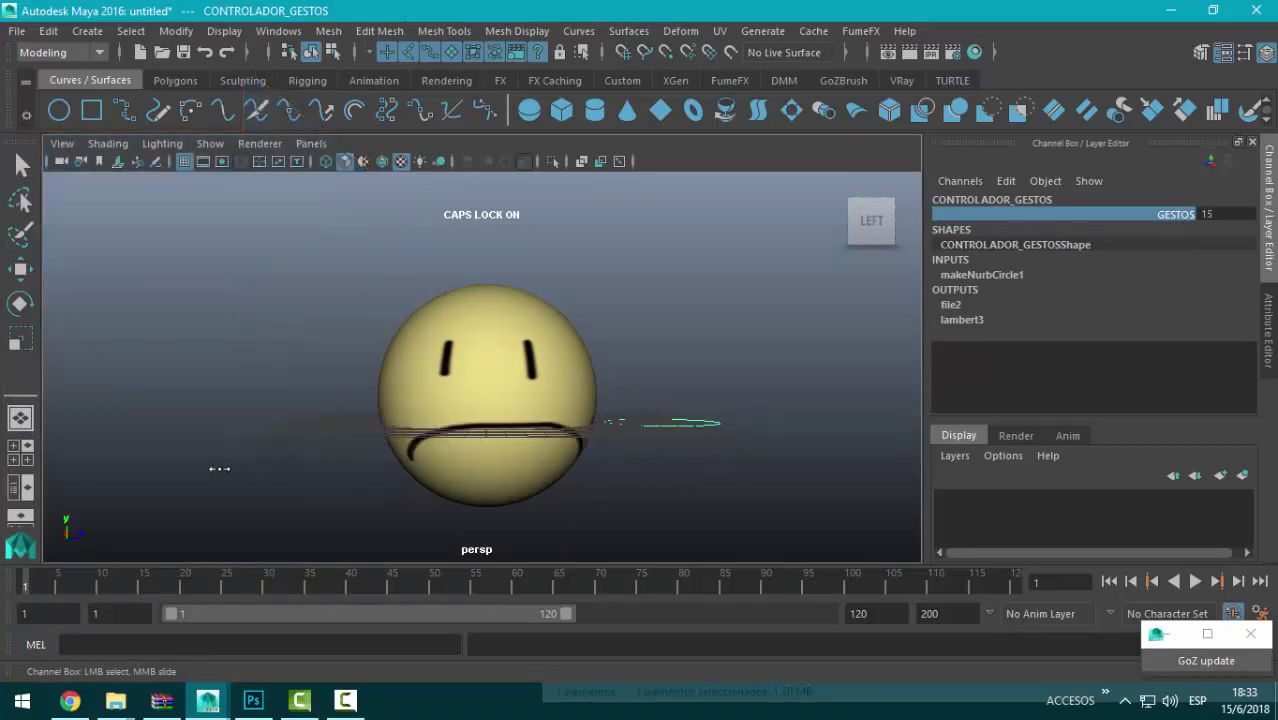
{"action": "middle_click_drag", "start_coordinate": [219, 468], "coordinate": [241, 457]}
{"action": "left_click_drag", "start_coordinate": [37, 587], "coordinate": [67, 587]}
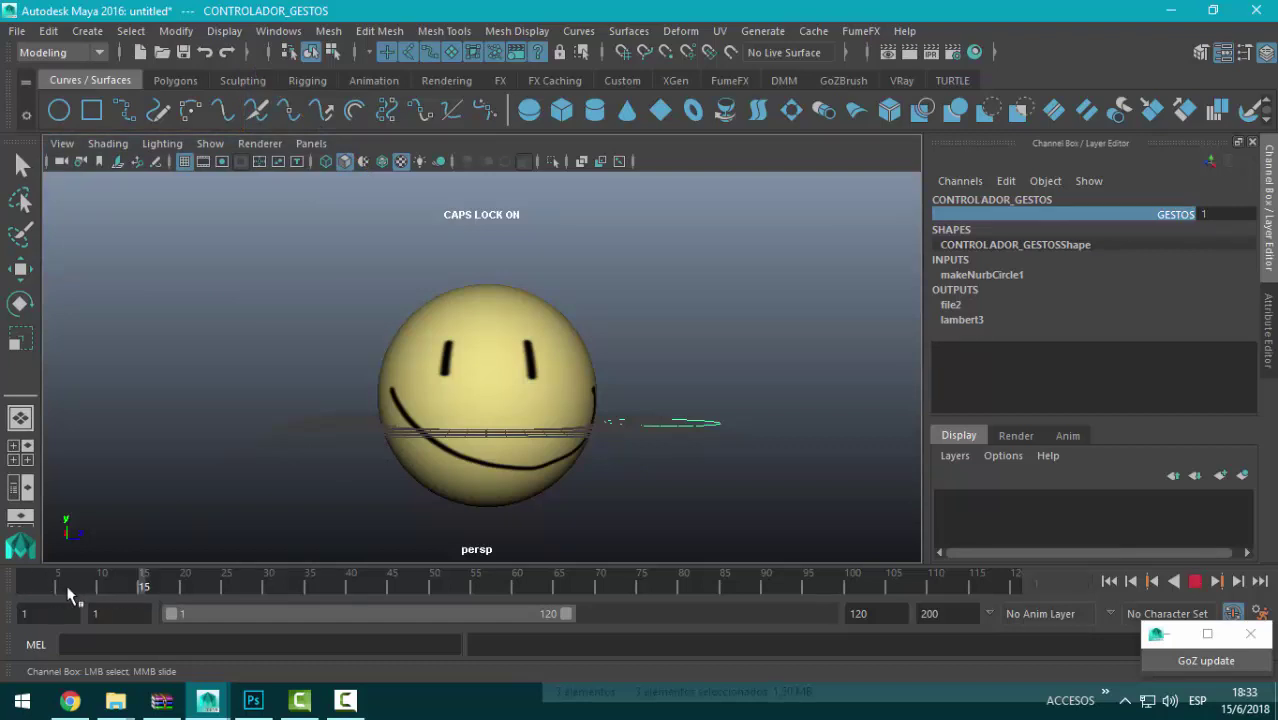
Step: Keyframe GESTOS at 1, 2 and 3 on frames 6, 13 and 22
{"action": "key", "text": "s"}
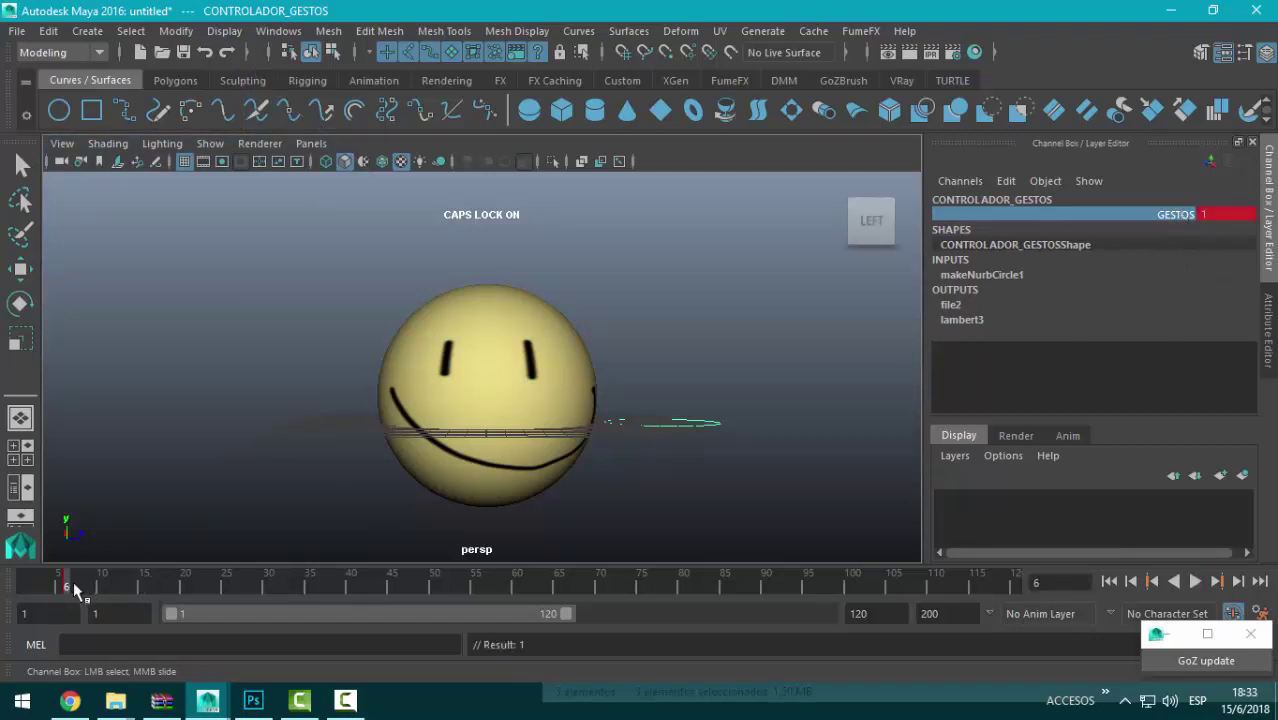
{"action": "left_click_drag", "start_coordinate": [75, 590], "coordinate": [127, 590]}
{"action": "double_click", "coordinate": [1203, 214]}
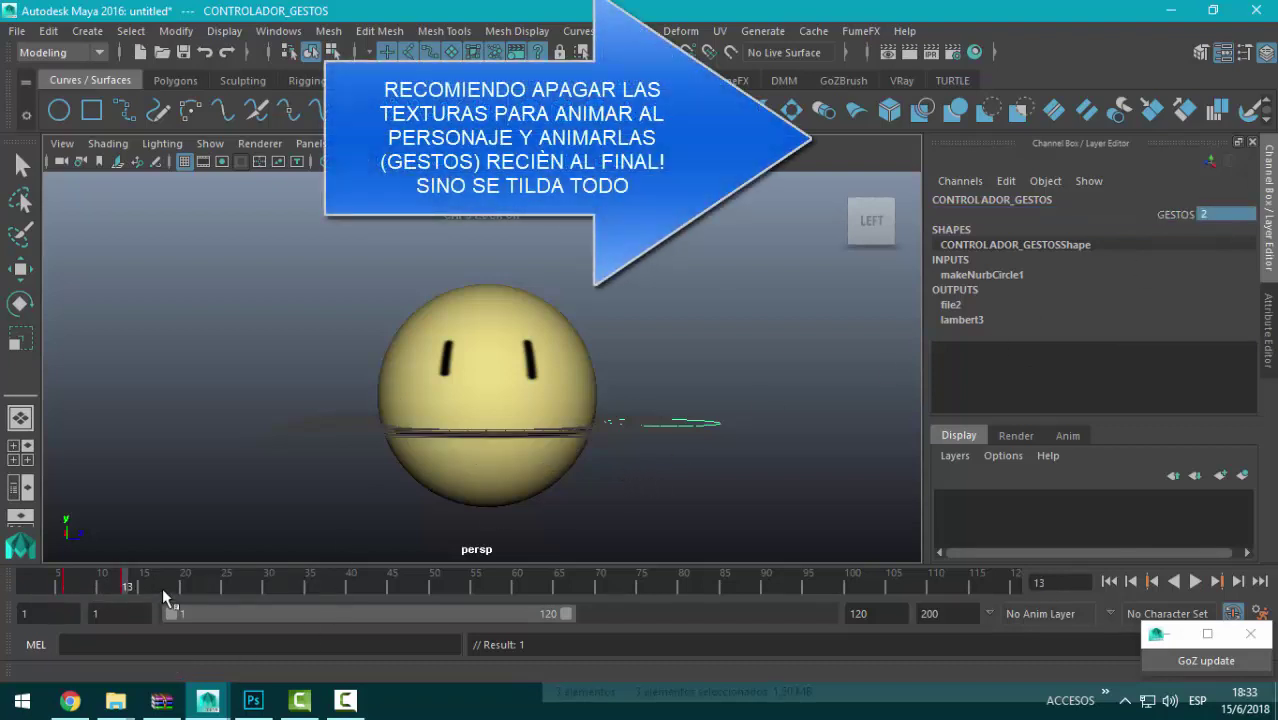
{"action": "left_click", "coordinate": [210, 580]}
{"action": "type", "text": "3"}
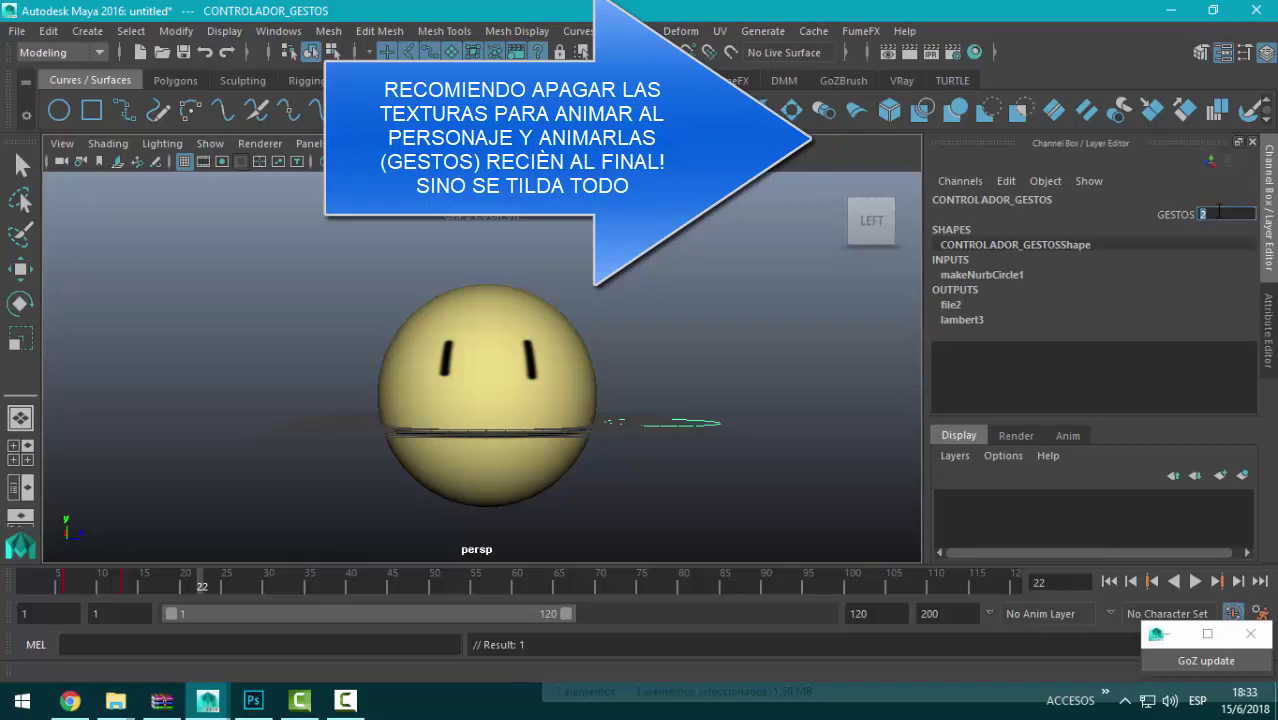
{"action": "key", "text": "Return"}
Step: Play back the animation to watch the face change, then zoom in on the head and controller circle
{"action": "left_click", "coordinate": [28, 586]}
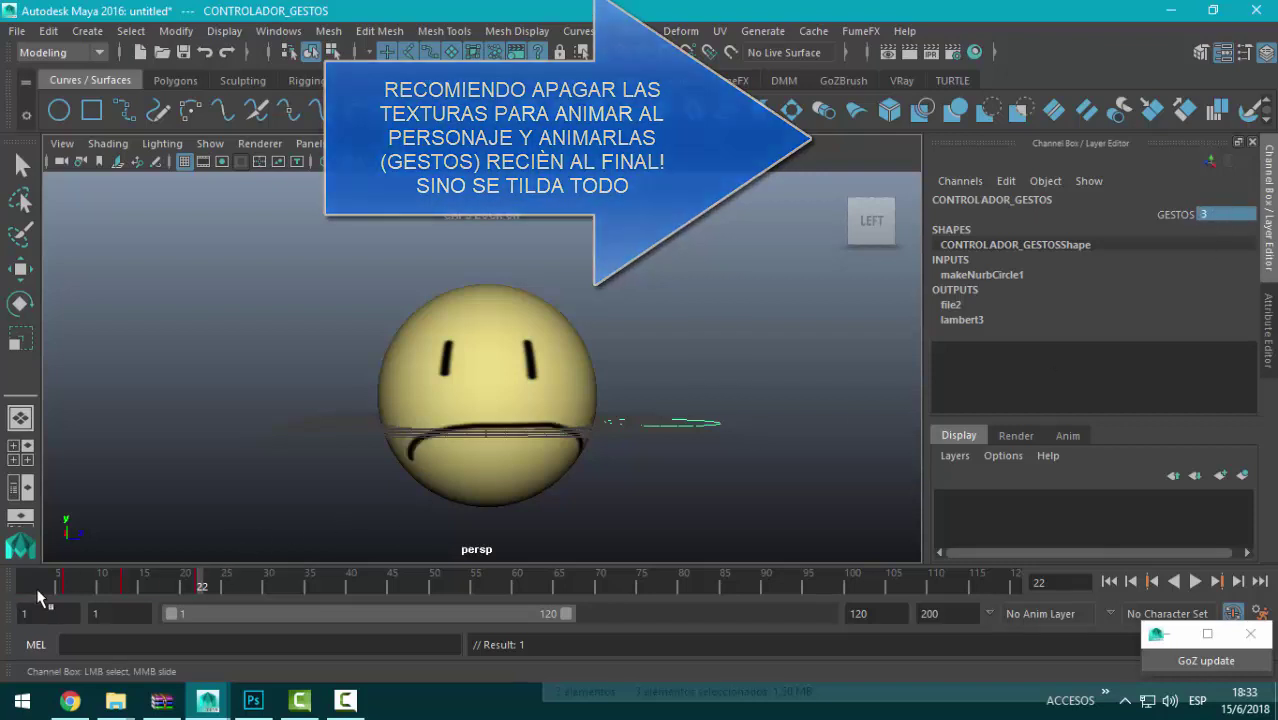
{"action": "left_click", "coordinate": [1195, 583]}
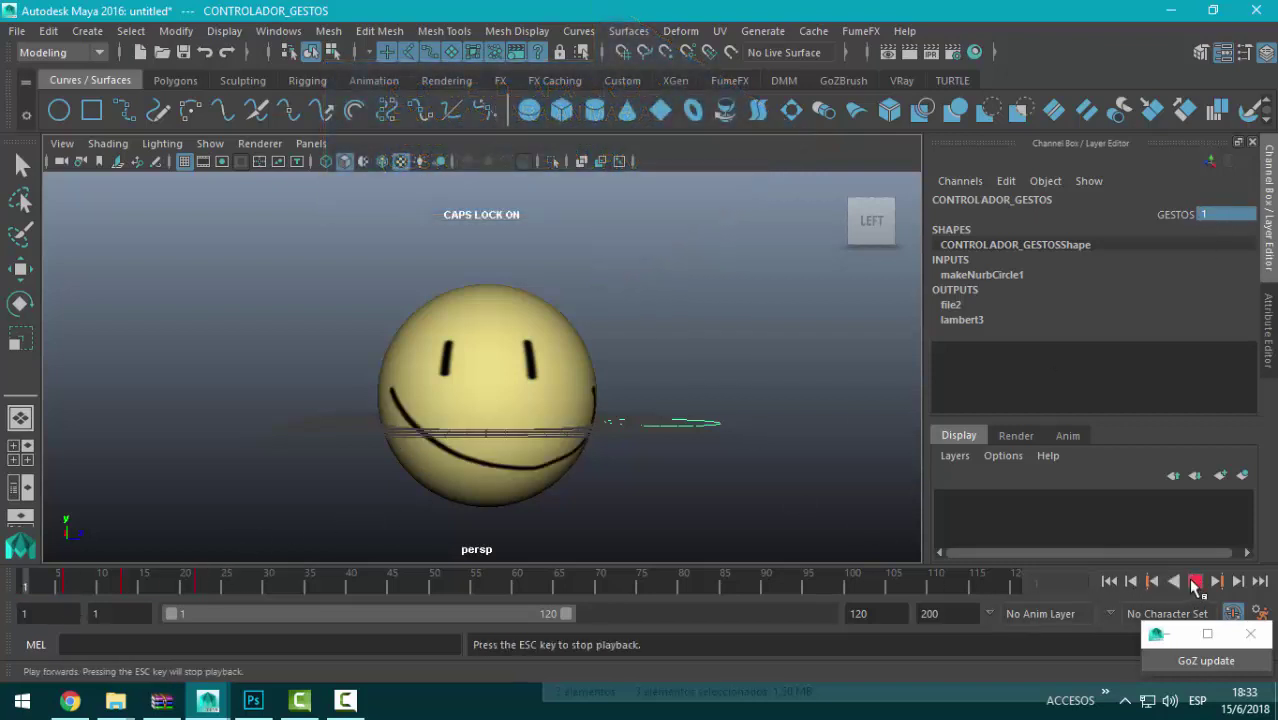
{"action": "left_click", "coordinate": [1195, 583]}
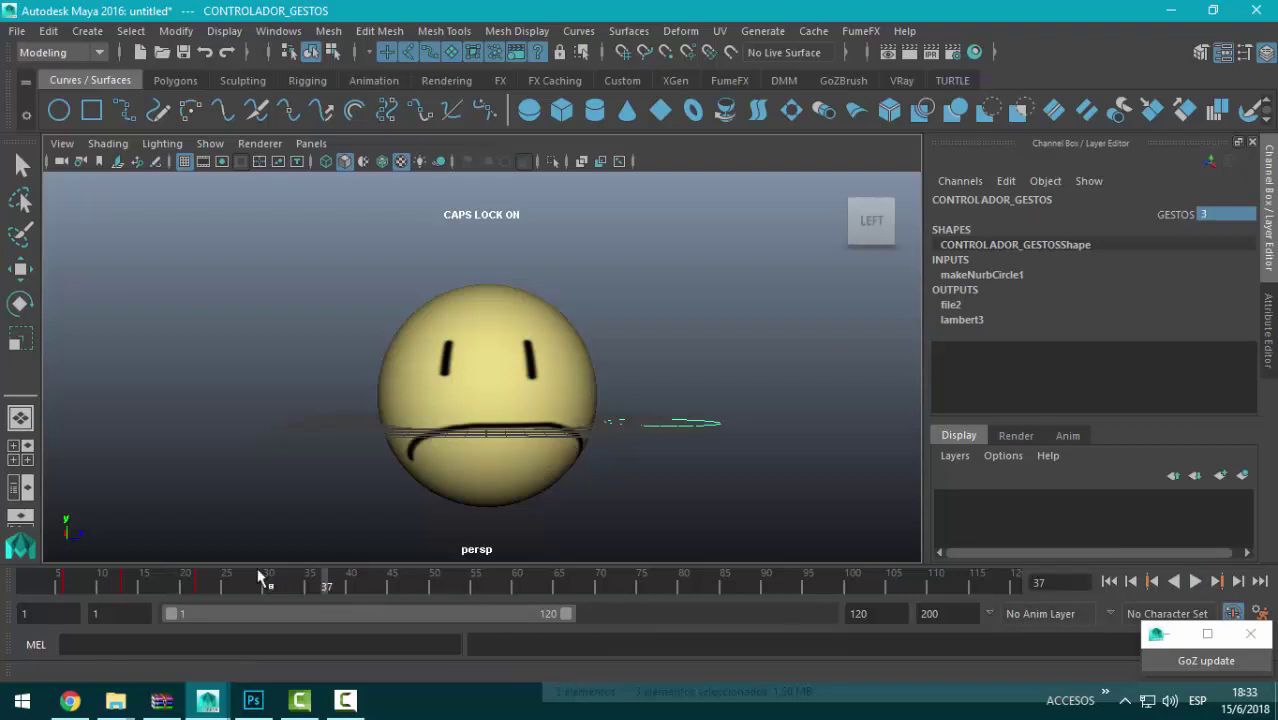
{"action": "left_click", "coordinate": [68, 588]}
{"action": "key", "text": "alt+v"}
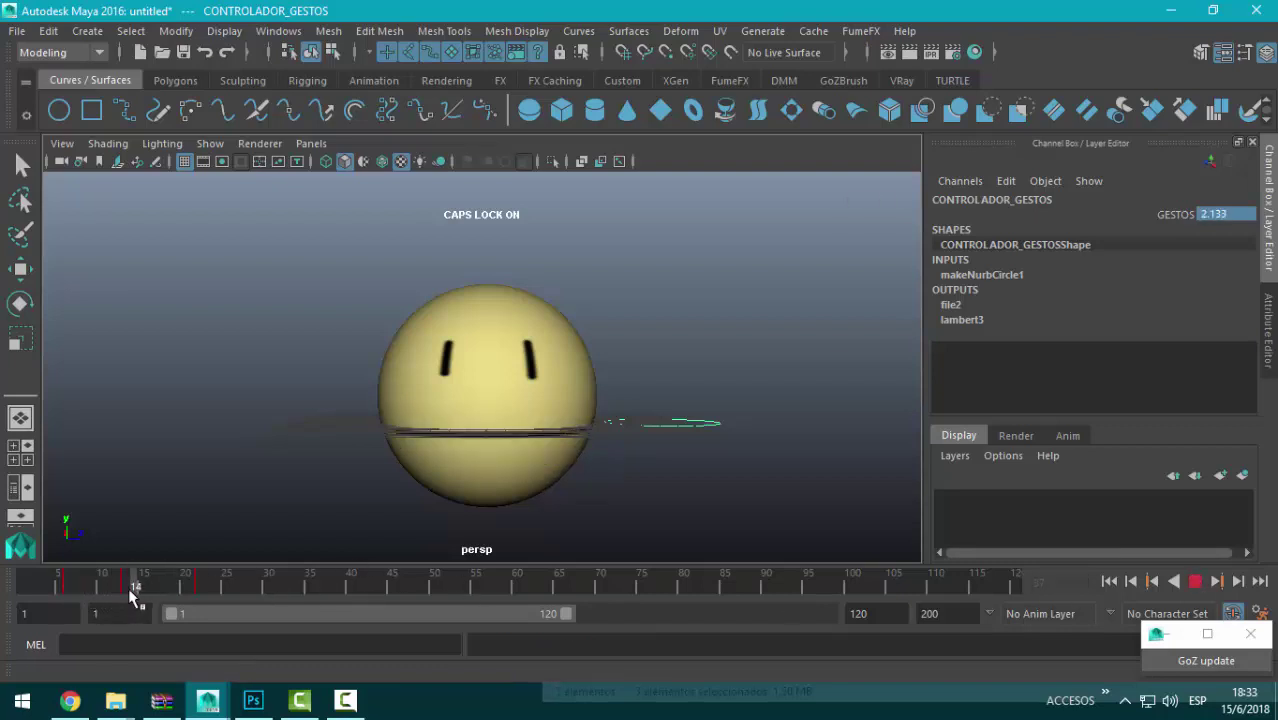
{"action": "left_click", "coordinate": [207, 580]}
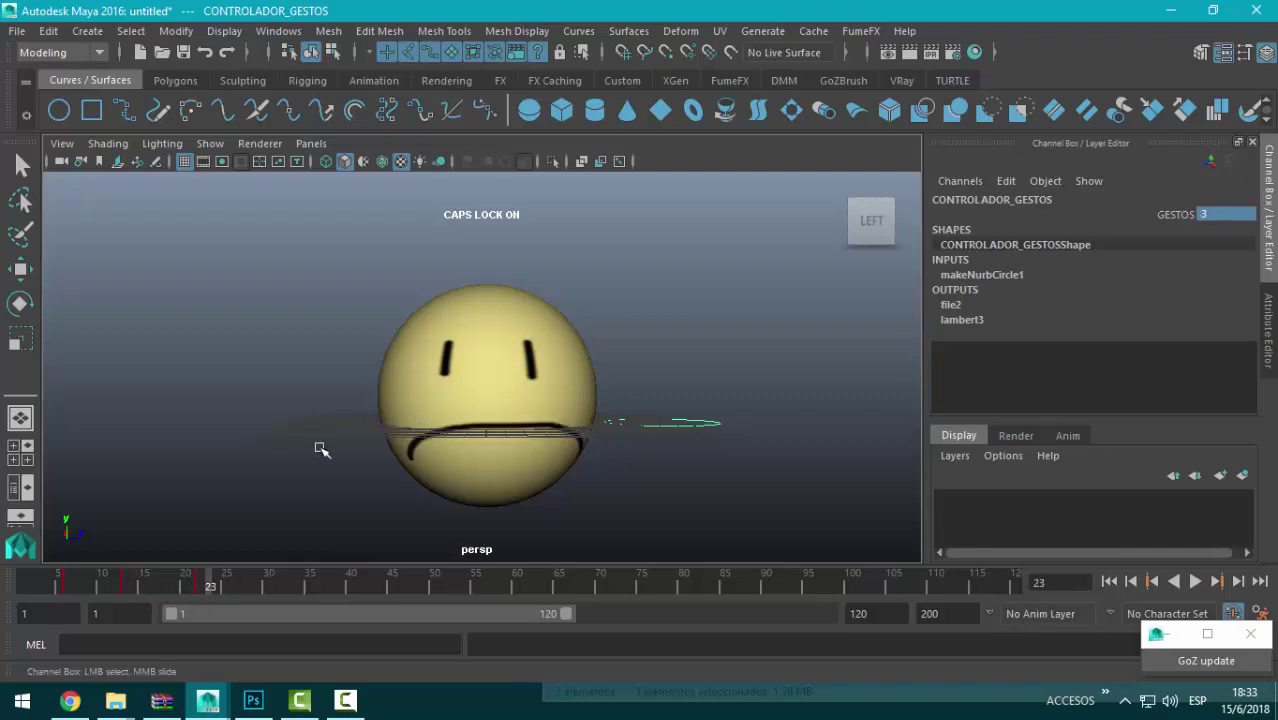
{"action": "left_click_drag", "start_coordinate": [320, 449], "coordinate": [332, 466], "text": "alt"}
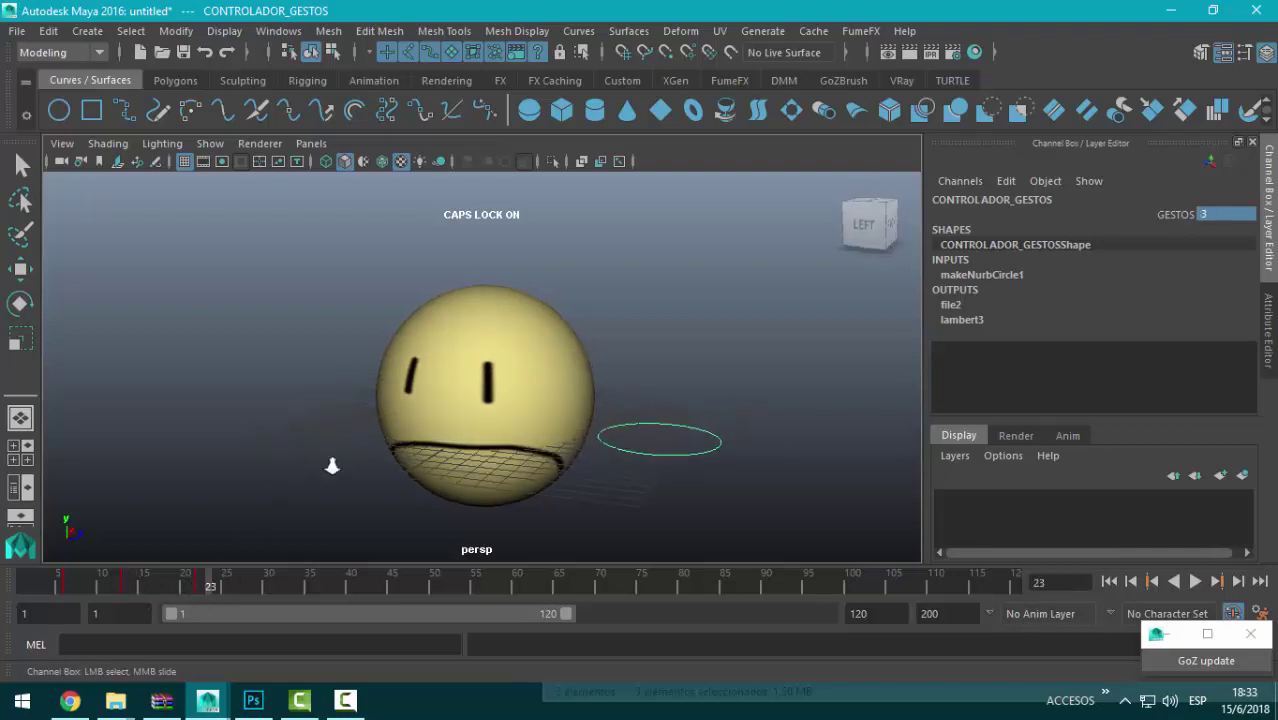
{"action": "right_click_drag", "start_coordinate": [332, 466], "coordinate": [577, 452], "text": "alt"}
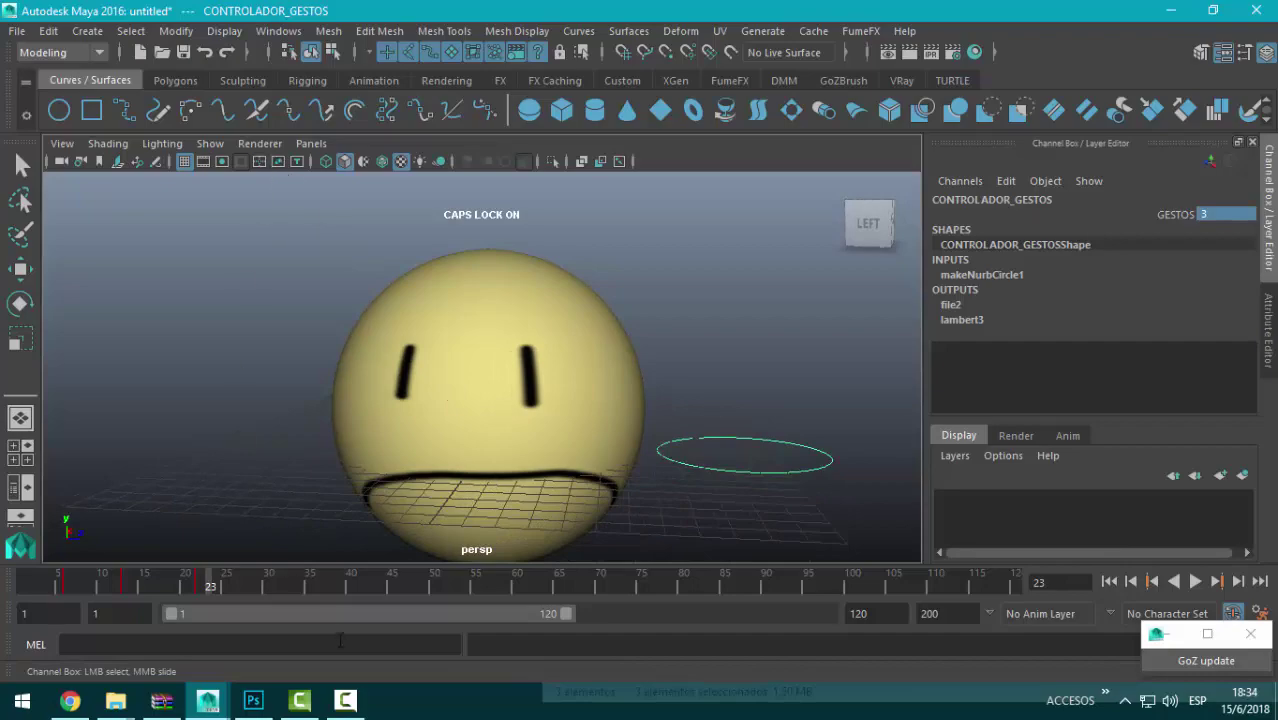